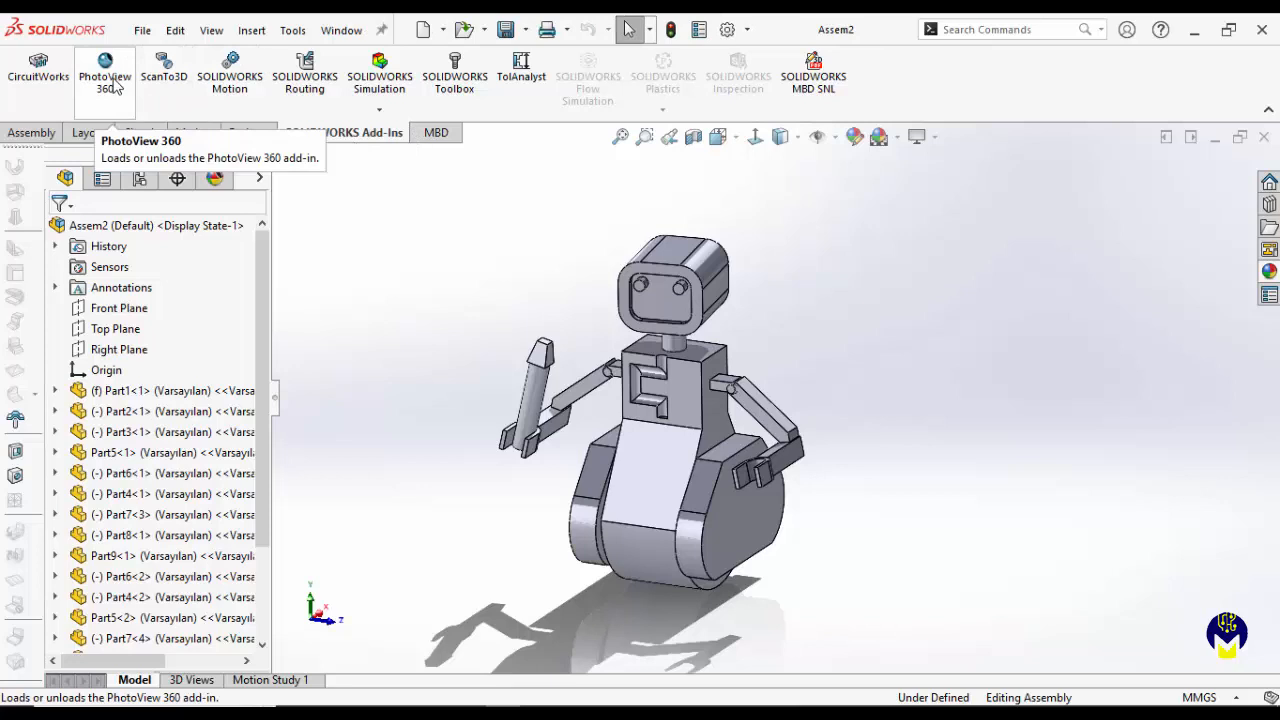
Step: Load the PhotoView 360 add-in and start editing appearances with its render tools
left_click(115, 85)
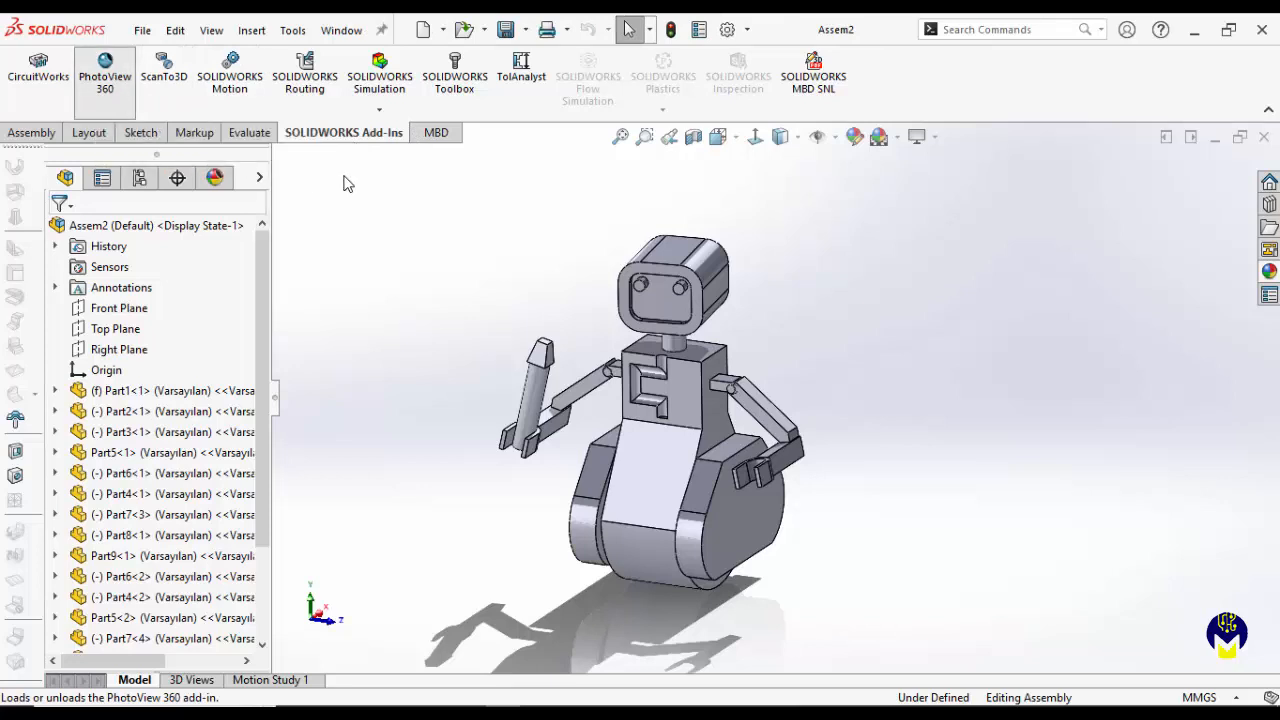
left_click(337, 138)
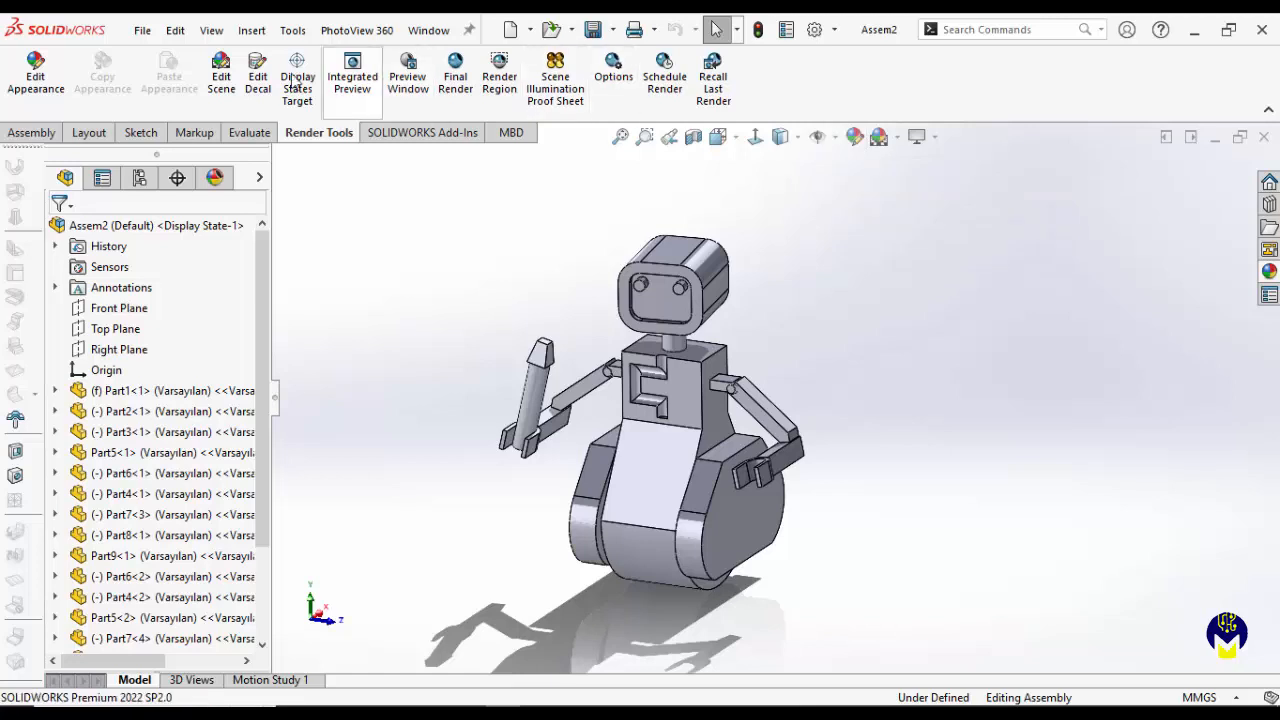
left_click(37, 78)
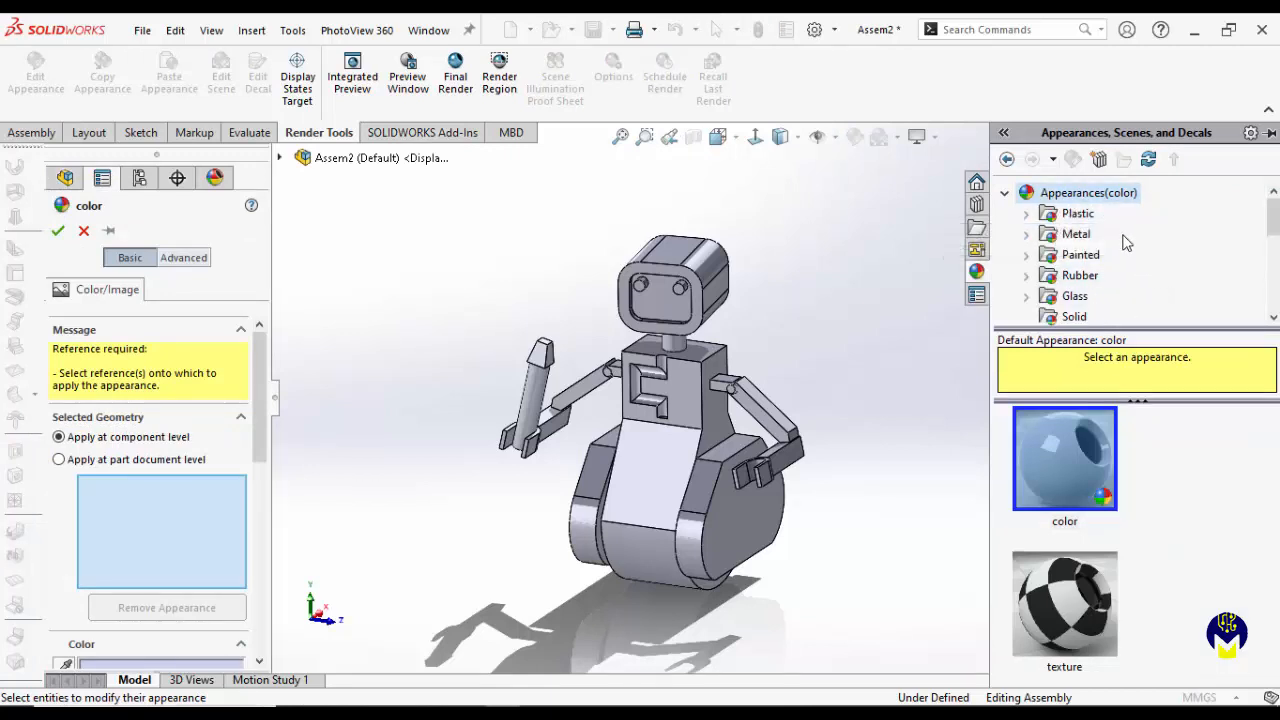
Step: Apply the burnished chrome appearance from the Chrome metals to the robot's head, keeping the appearance editor open for further edits
scroll(1102, 296, "down", 1)
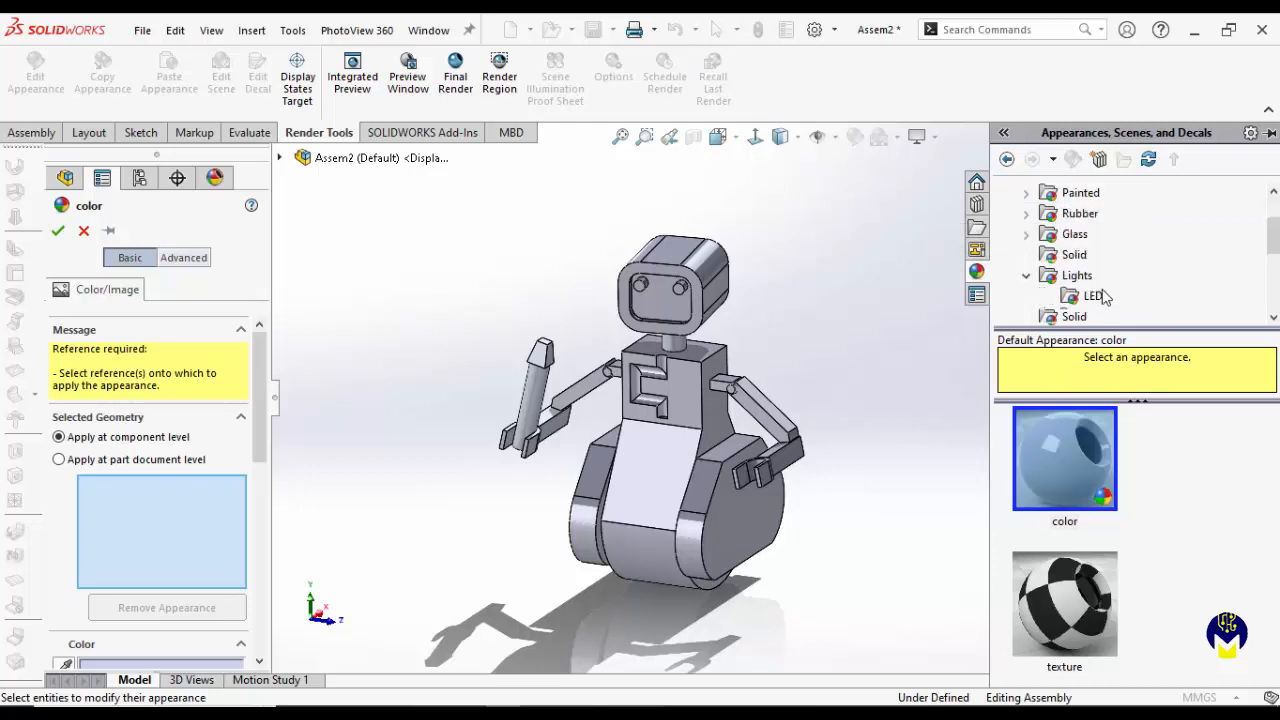
left_click(1026, 276)
scroll(1080, 272, "down", 1)
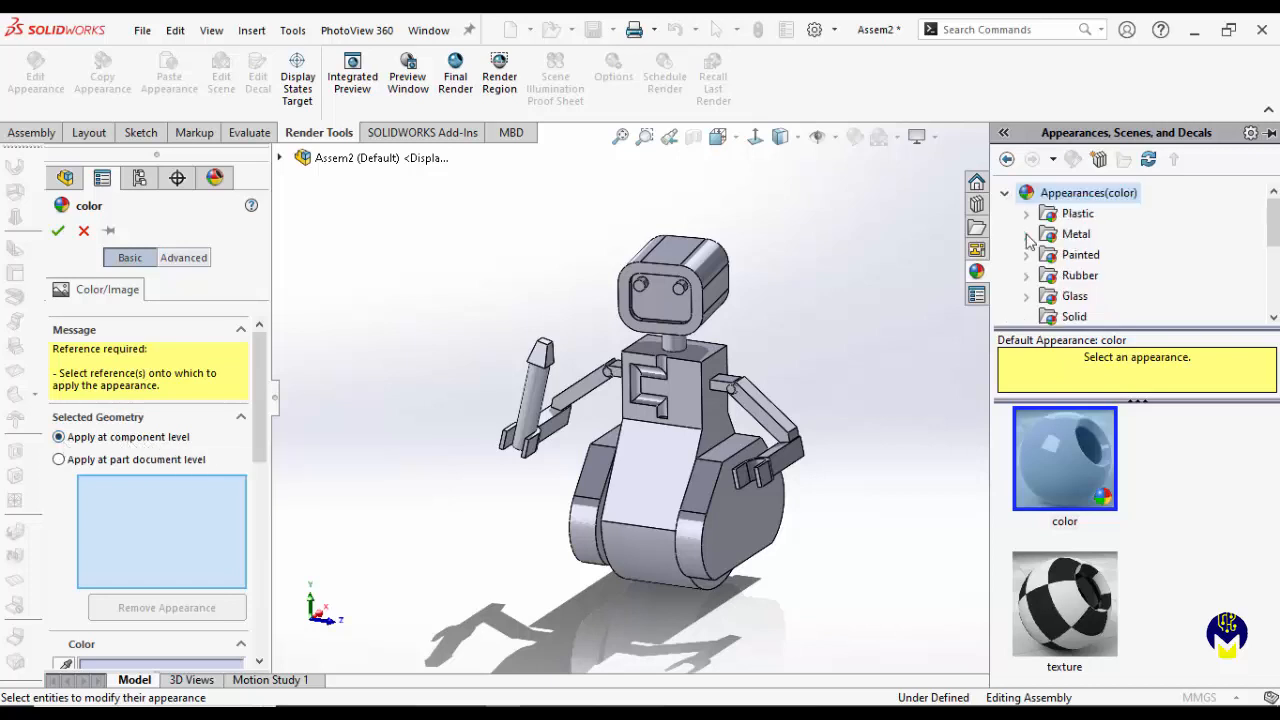
left_click(1027, 235)
left_click(1106, 238)
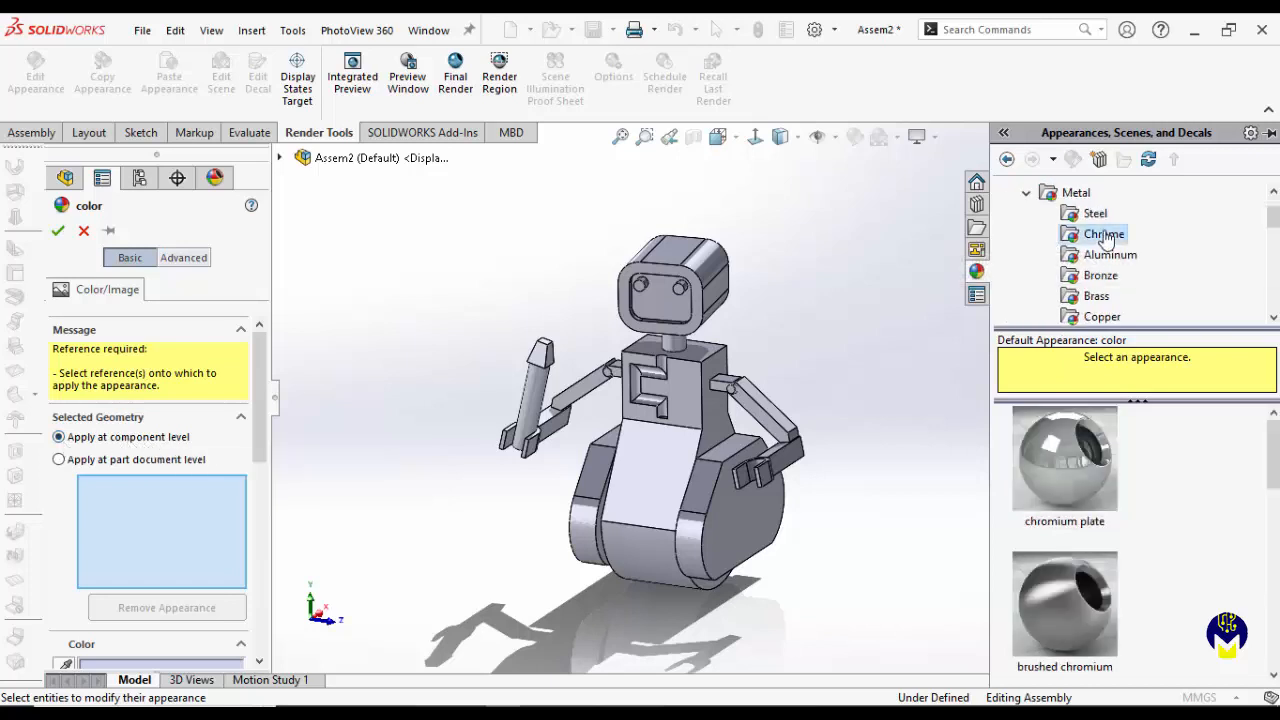
scroll(1160, 465, "down", 5)
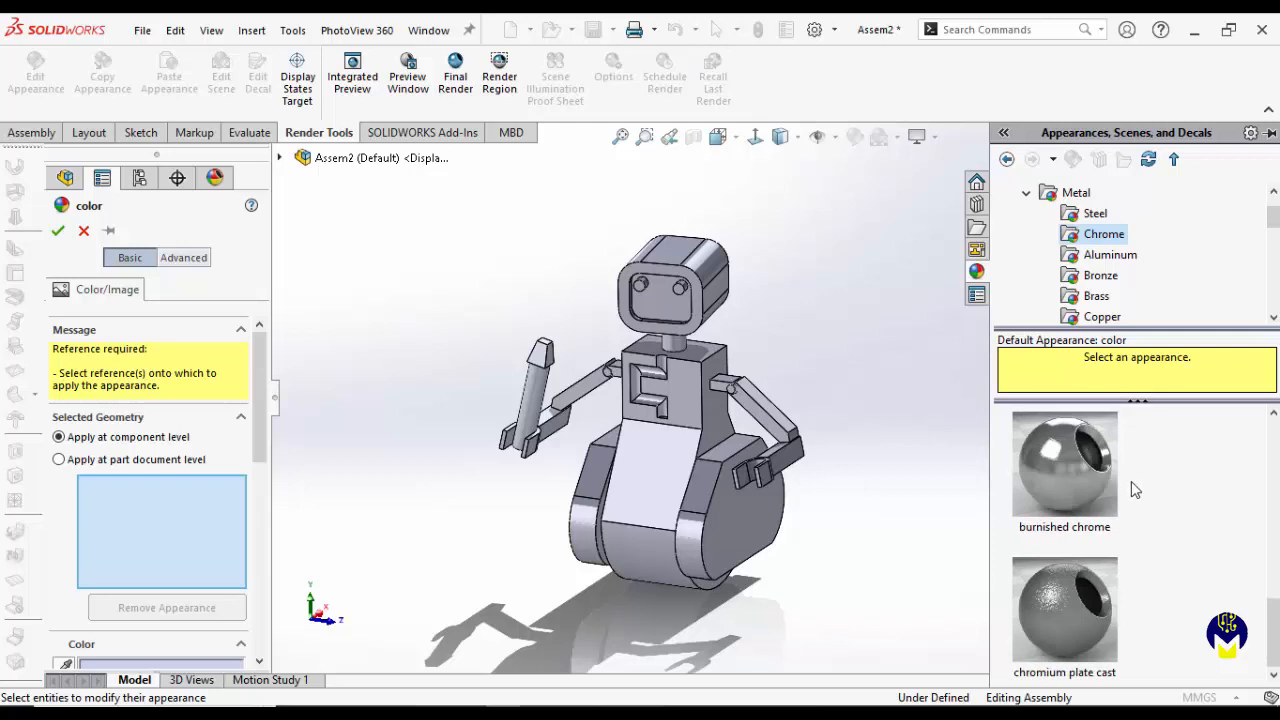
left_click(1065, 464)
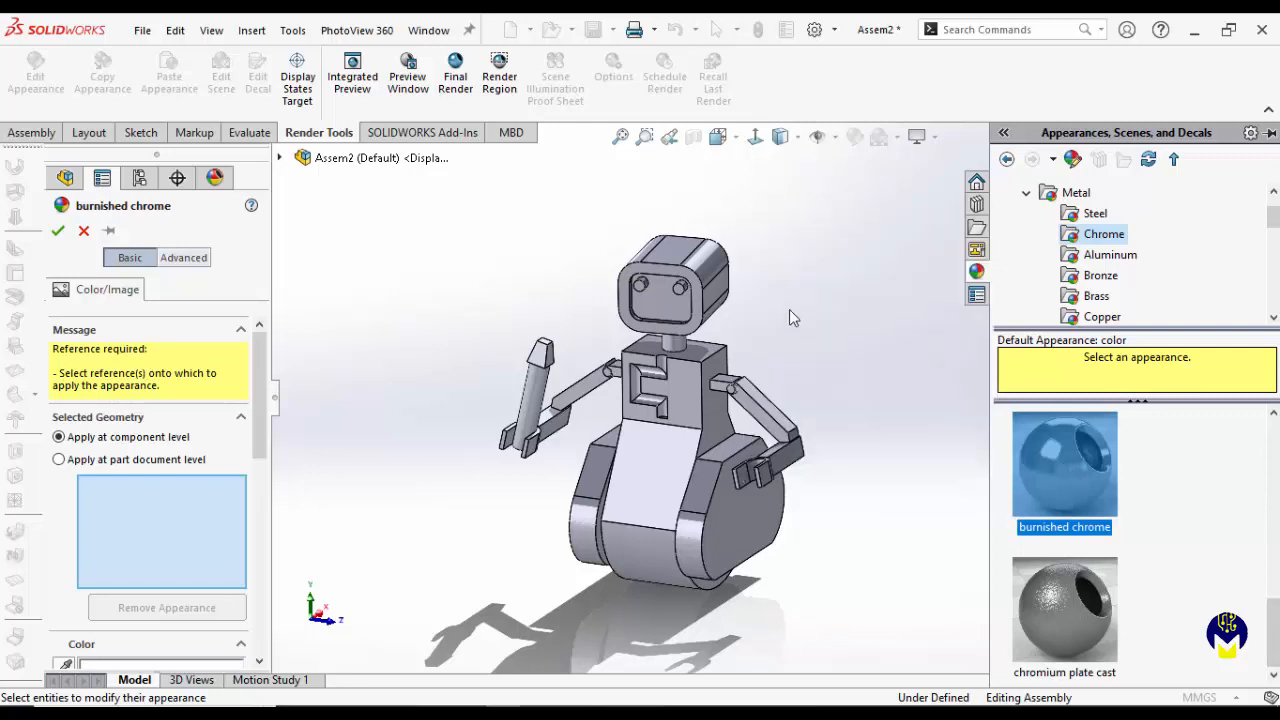
left_click(712, 298)
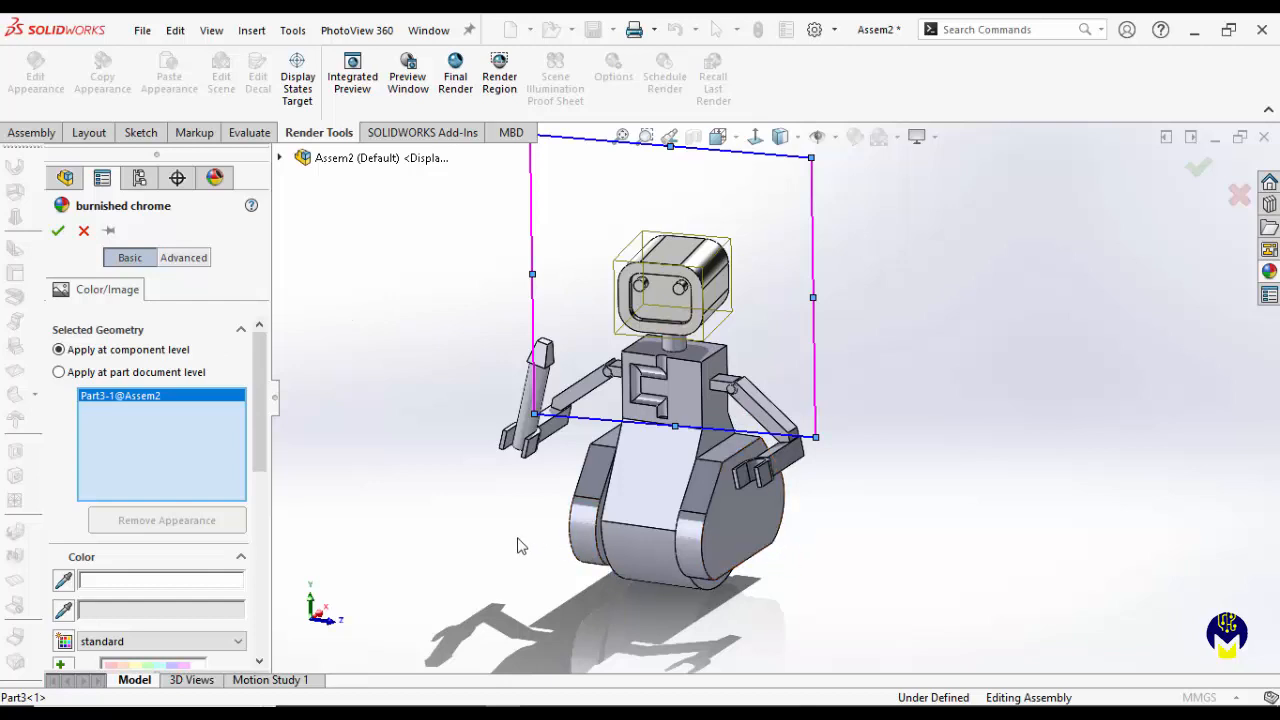
left_click(109, 232)
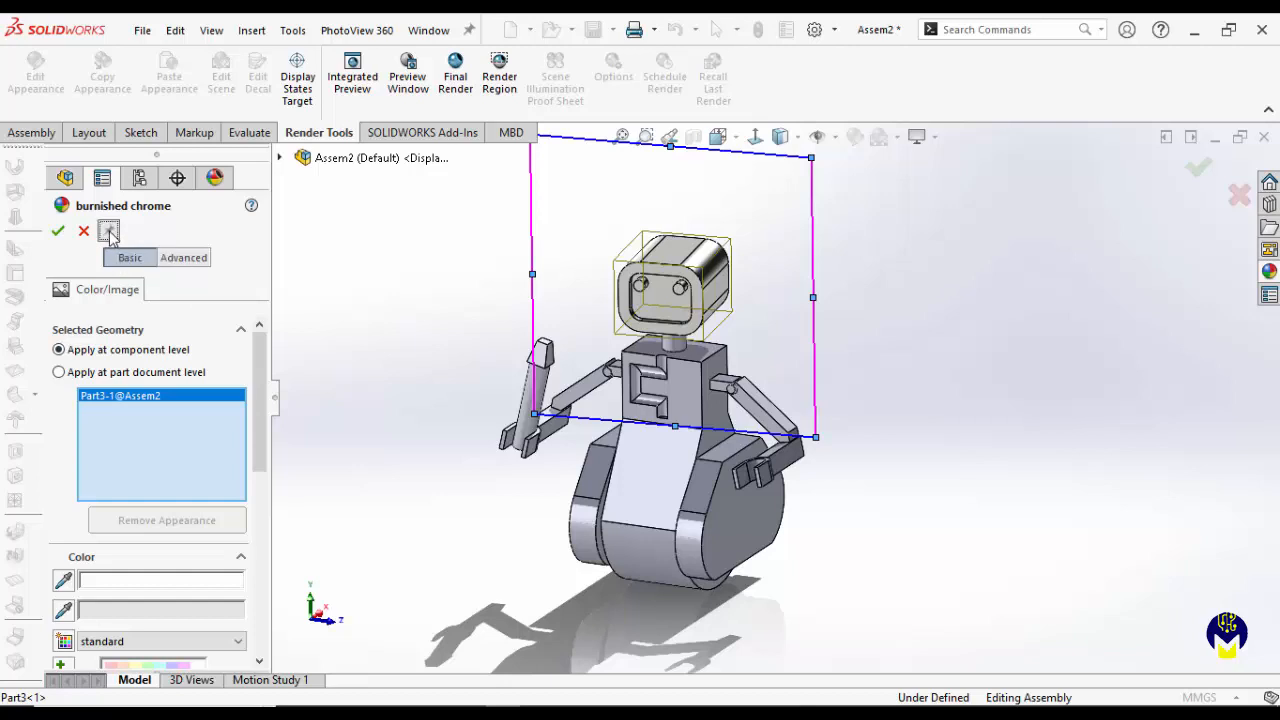
left_click(57, 231)
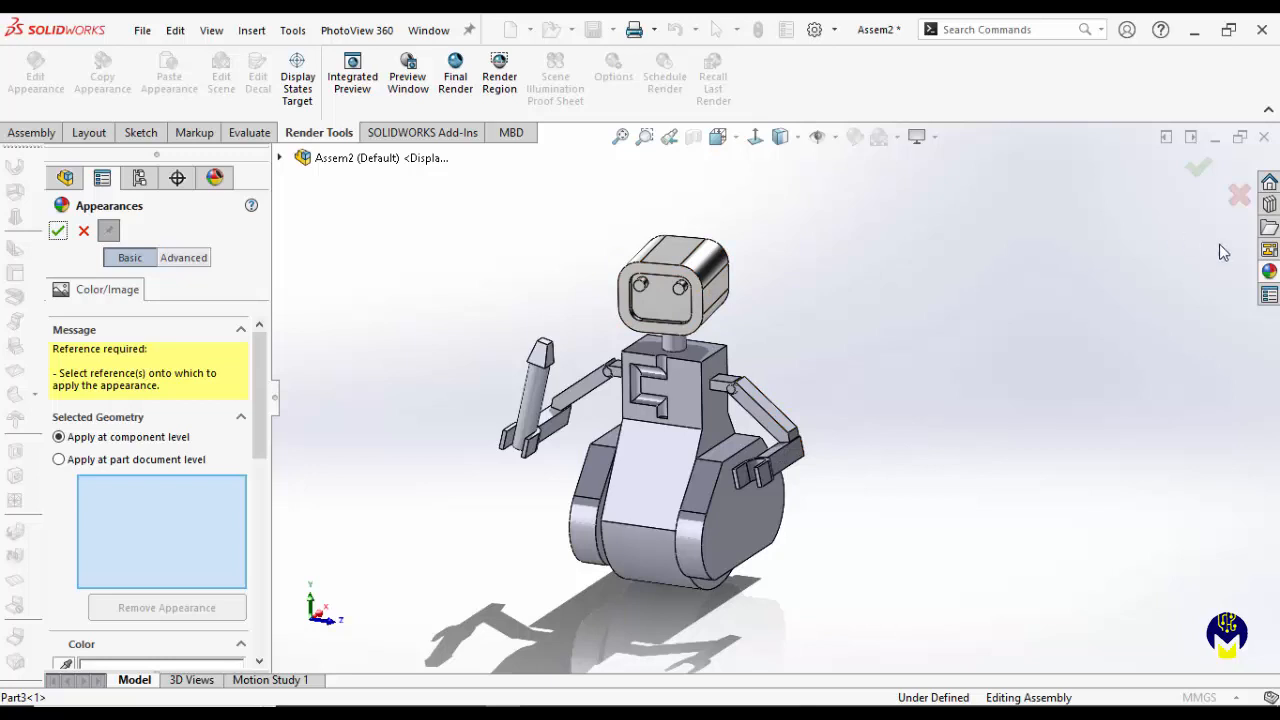
Step: Browse the gold, silver and iron metal appearances and choose matte iron
left_click(1269, 273)
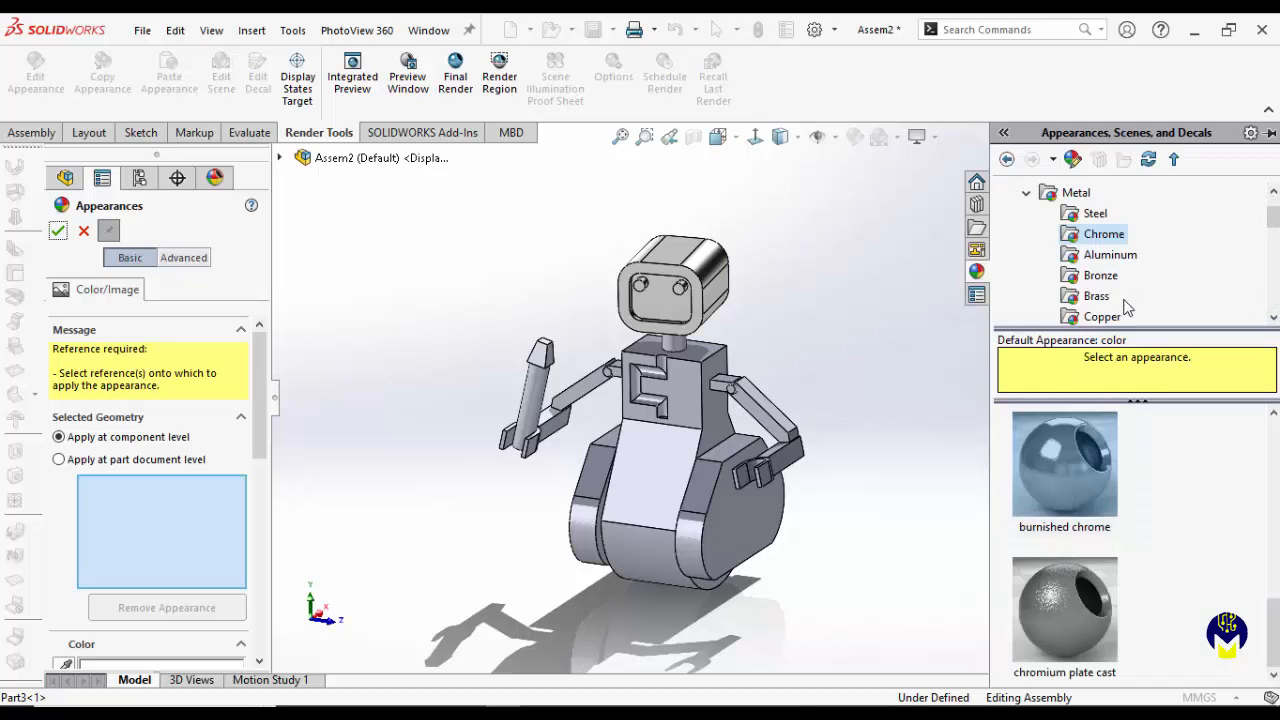
scroll(1142, 272, "down", 1)
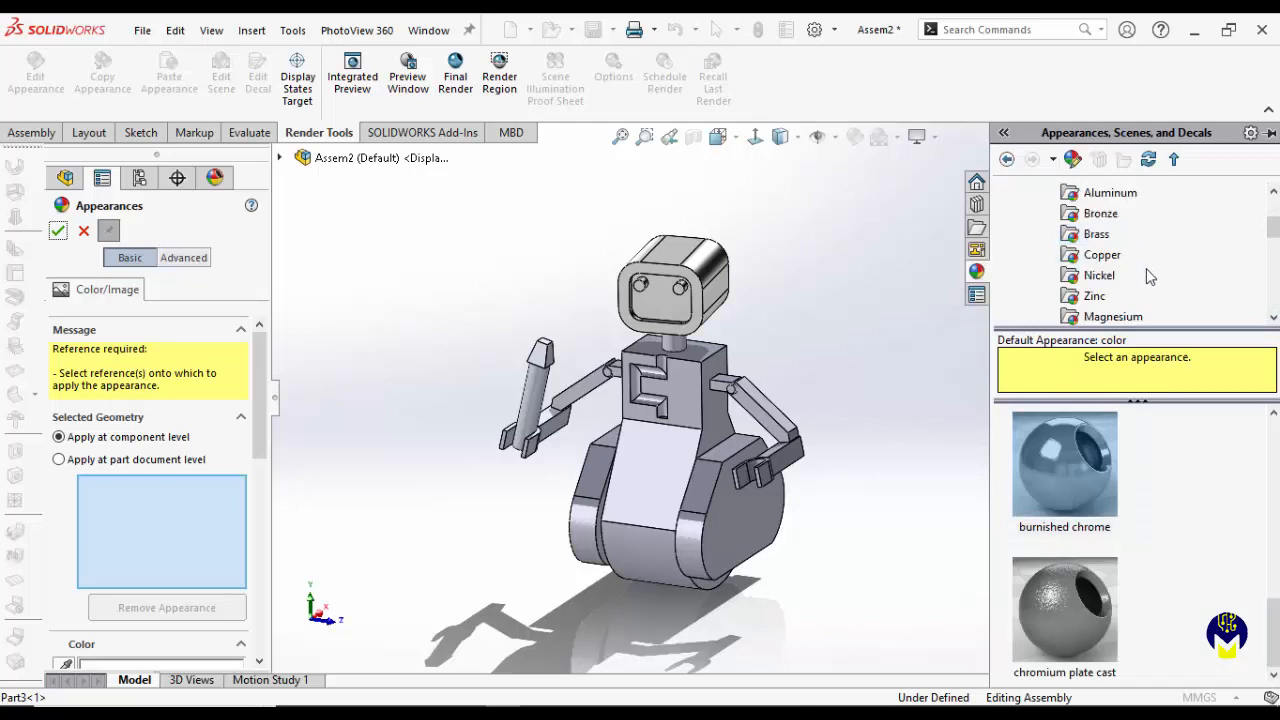
scroll(1145, 282, "down", 2)
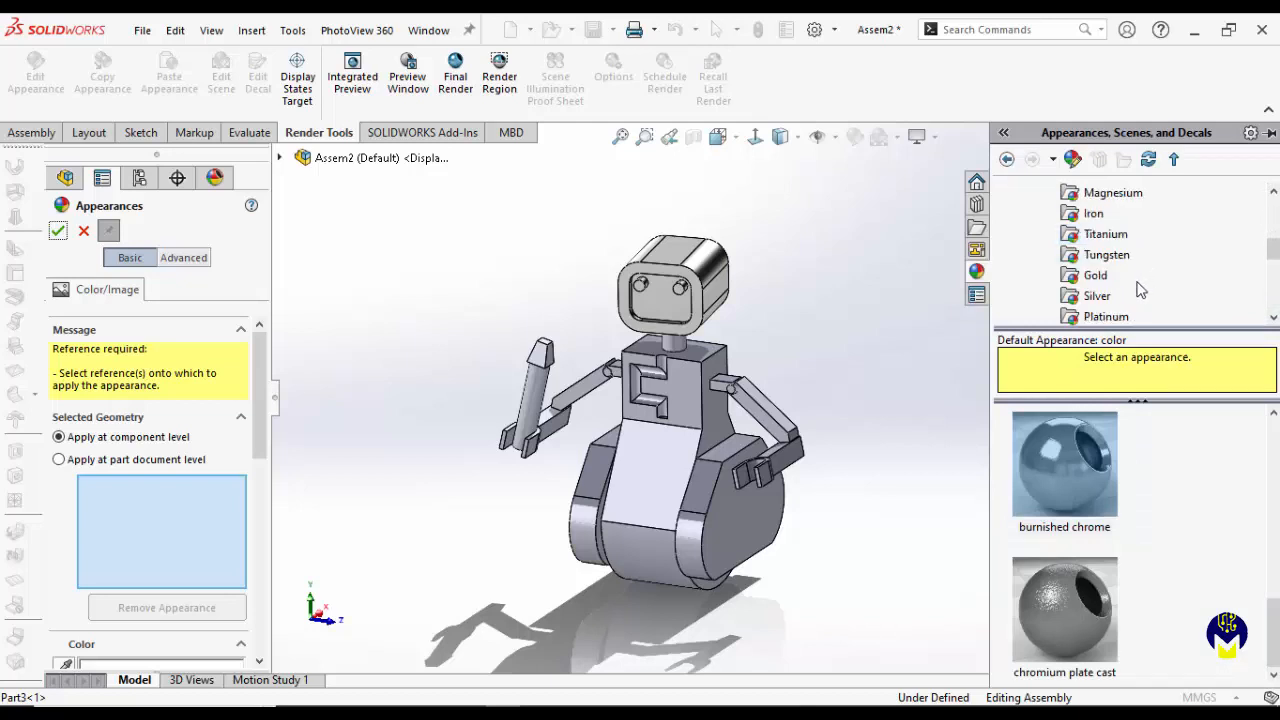
left_click(1100, 276)
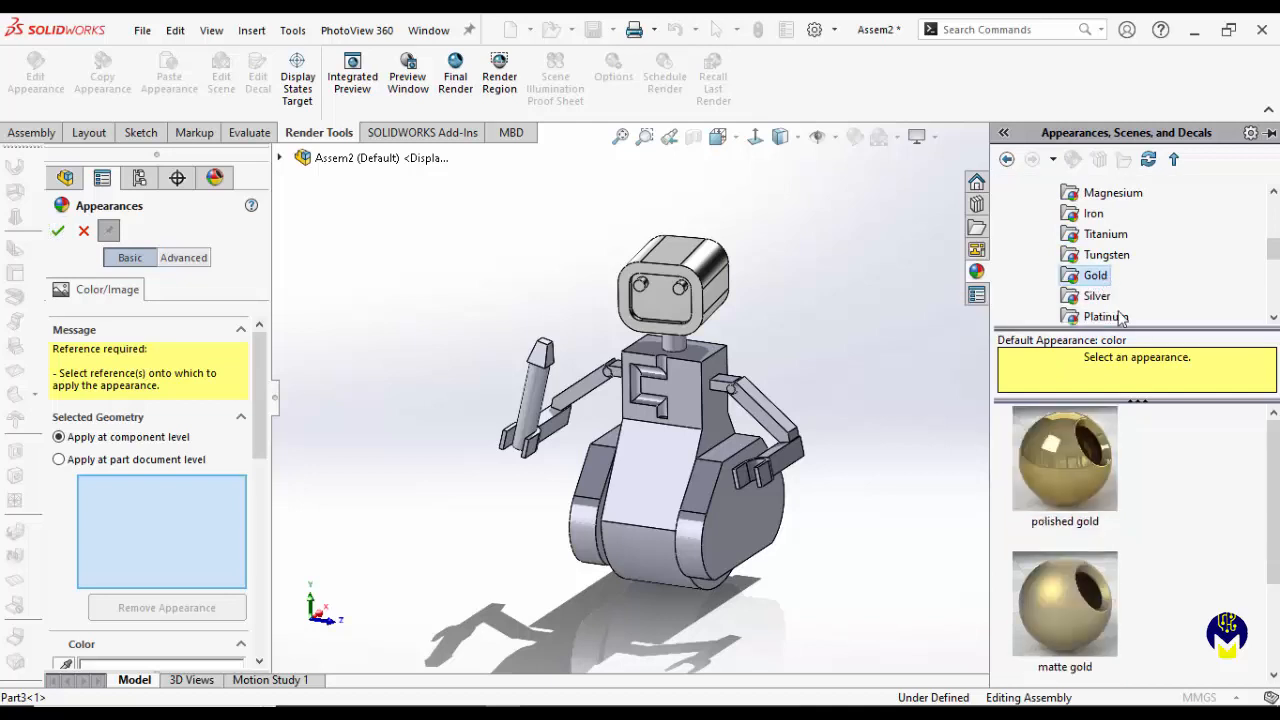
scroll(1133, 465, "down", 1)
scroll(1135, 469, "up", 1)
left_click(1097, 296)
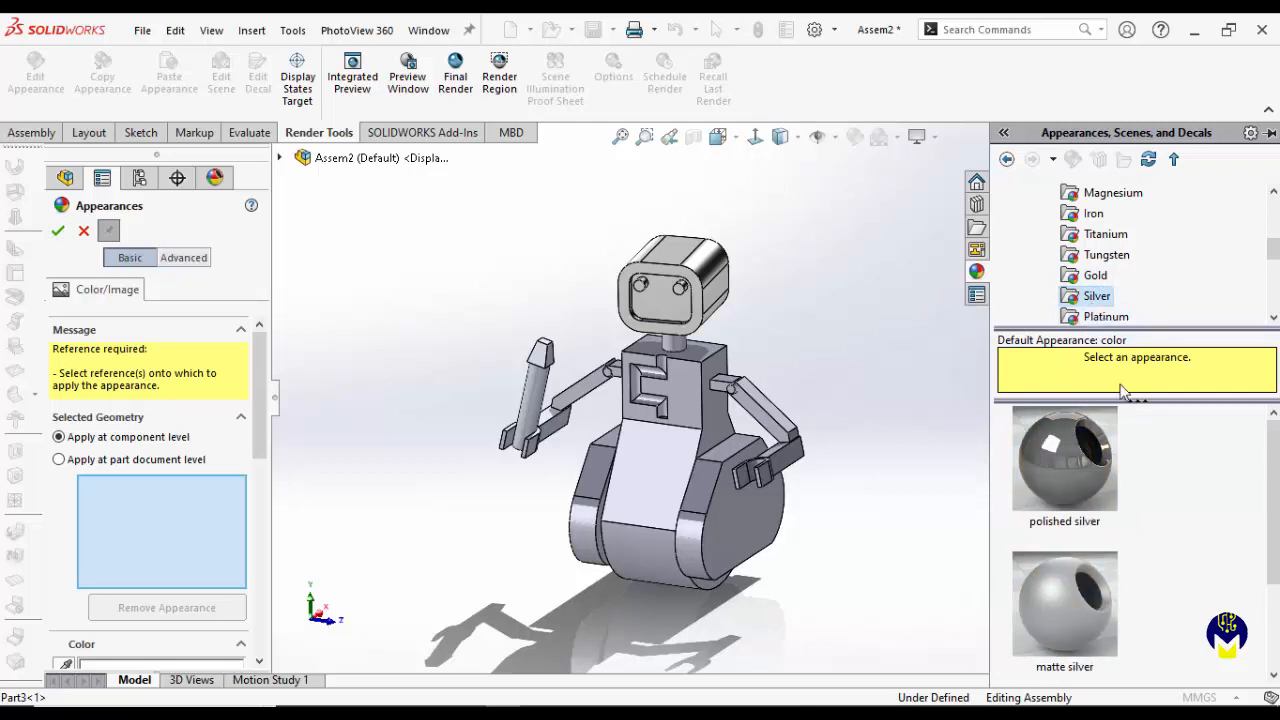
scroll(1097, 478, "down", 1)
scroll(1097, 478, "up", 1)
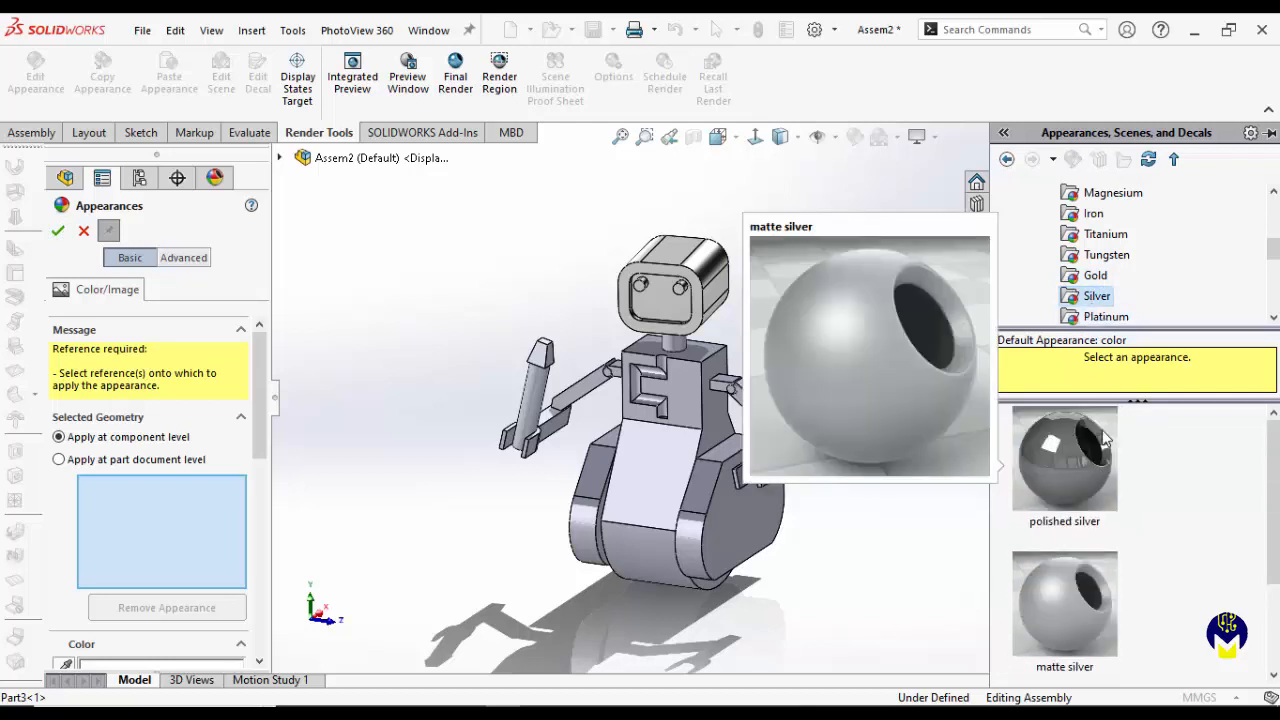
left_click(1093, 214)
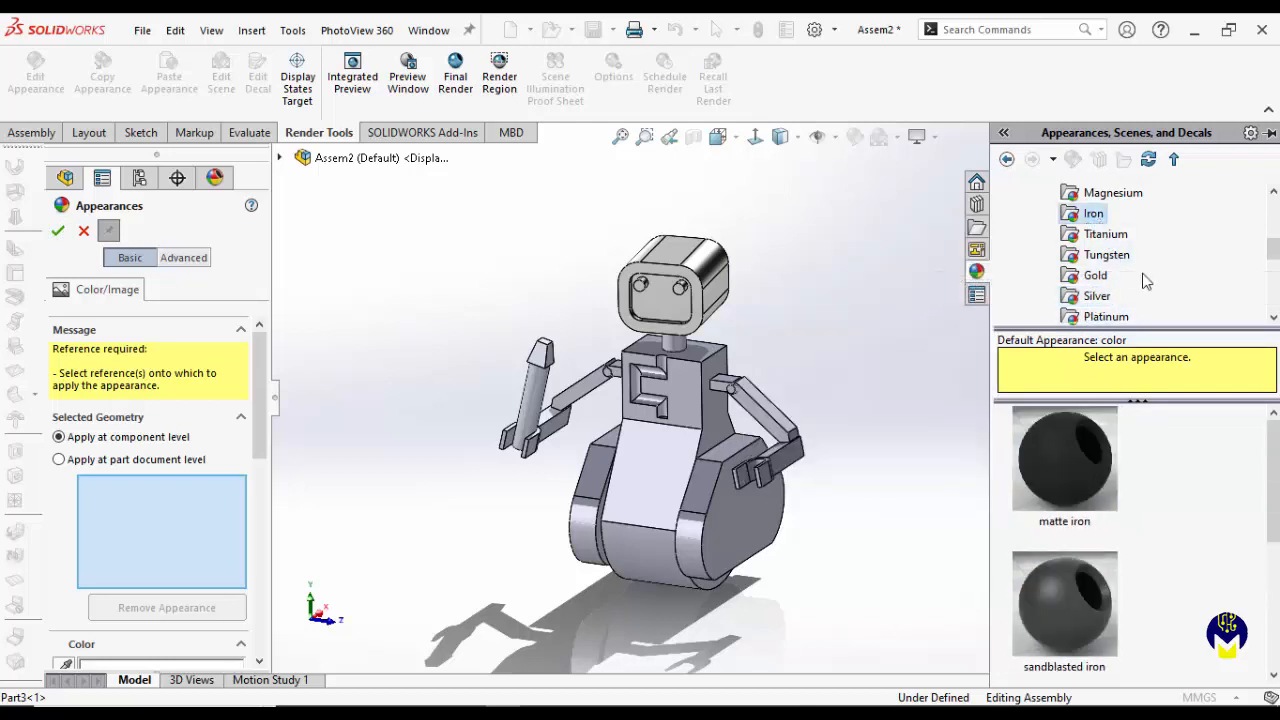
left_click(1077, 448)
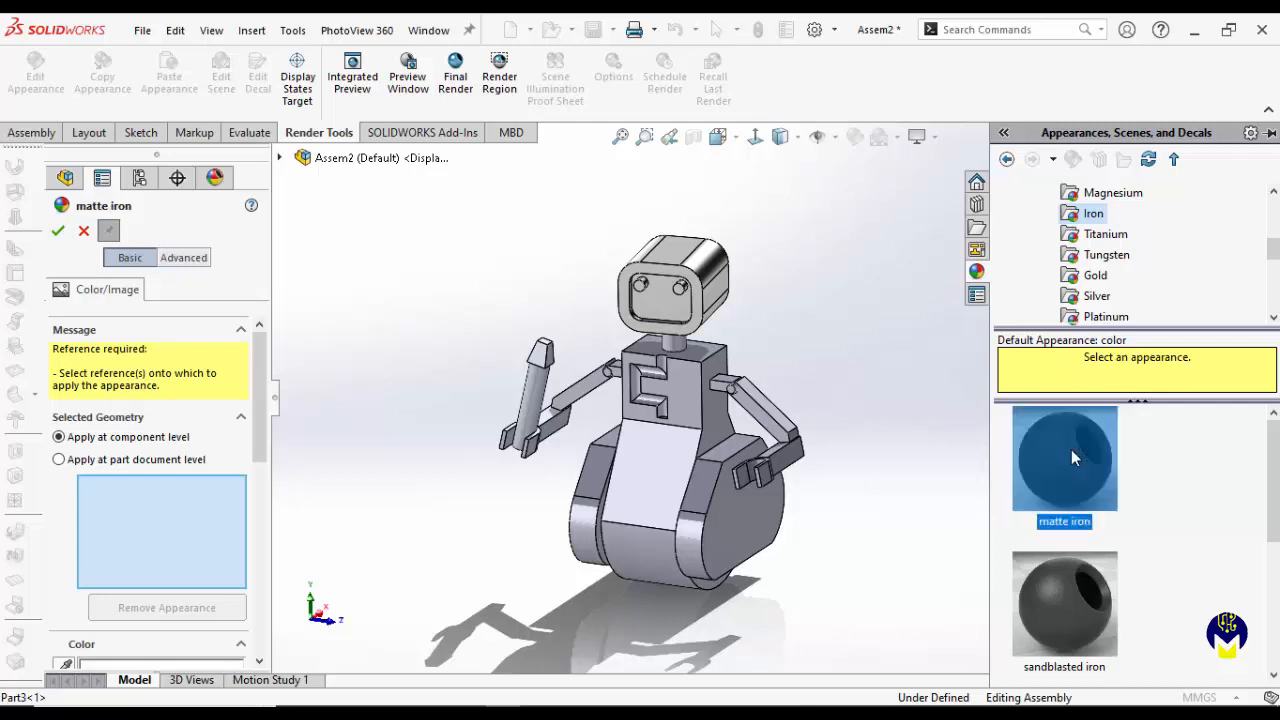
Step: Assign matte iron to all five parts of the robot's empty-handed arm, from the hand up to the shoulder joint
left_click(786, 452)
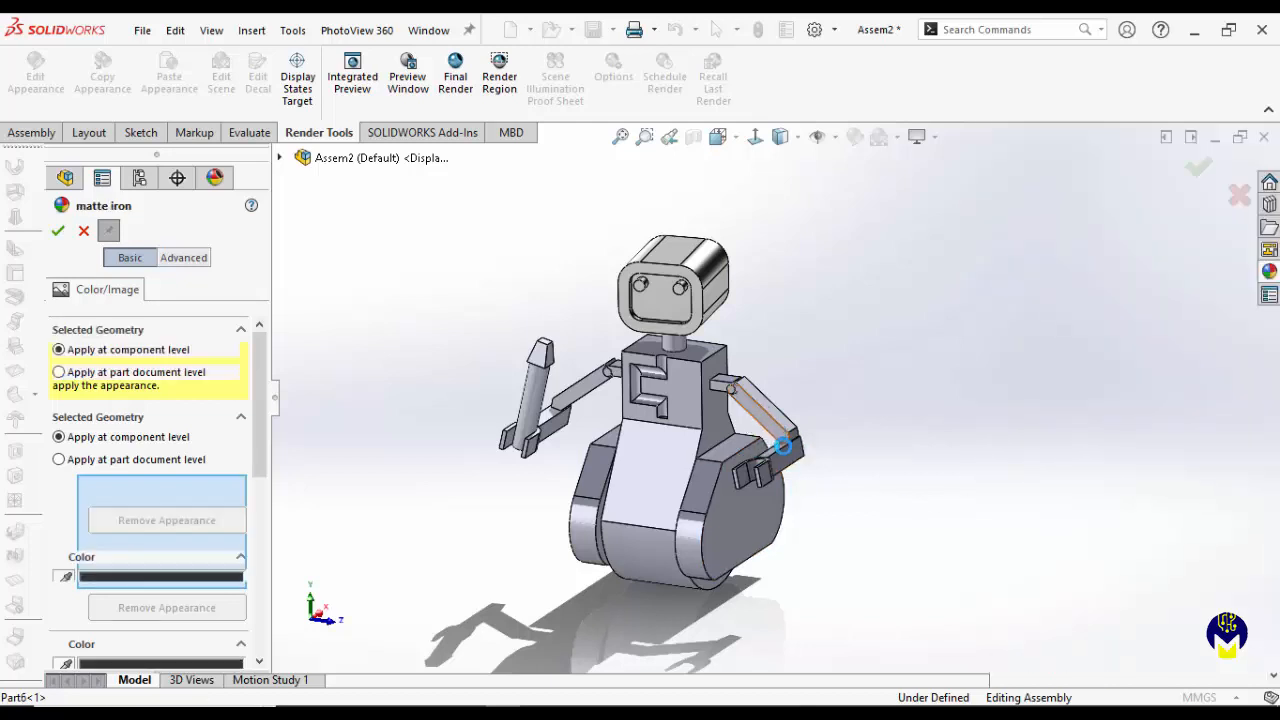
left_click(792, 468)
left_click(778, 478)
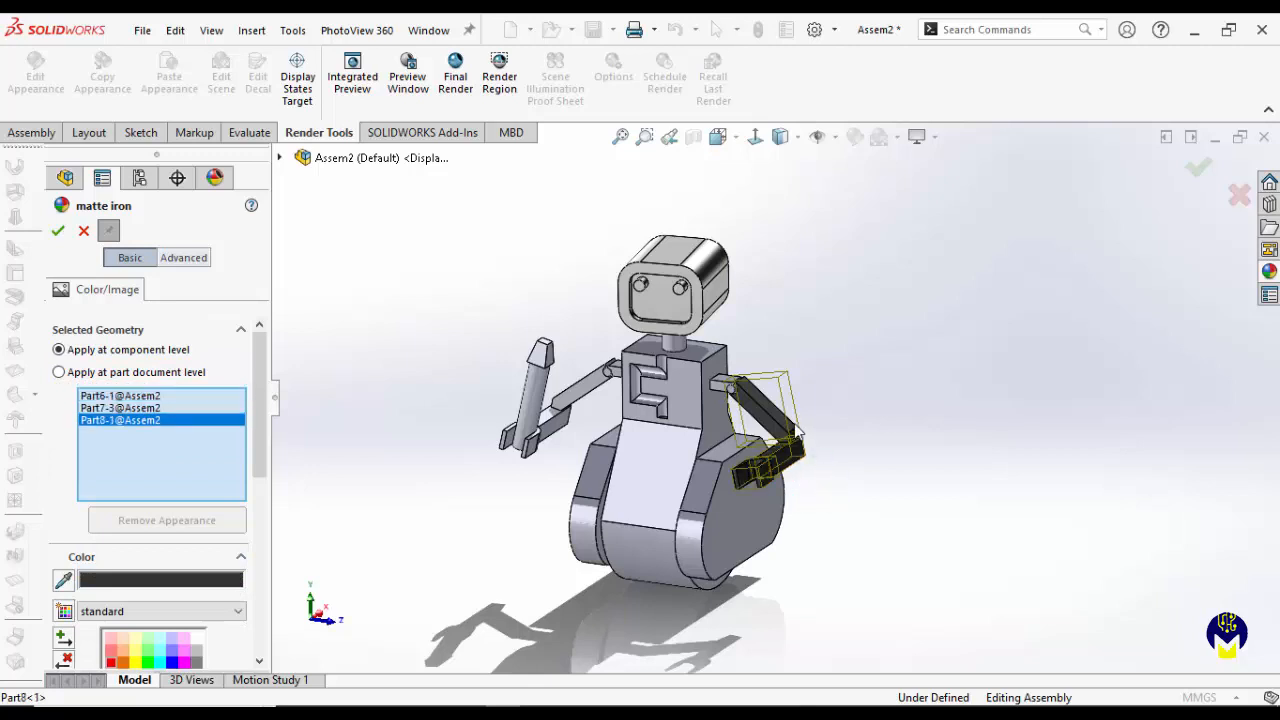
left_click(725, 392)
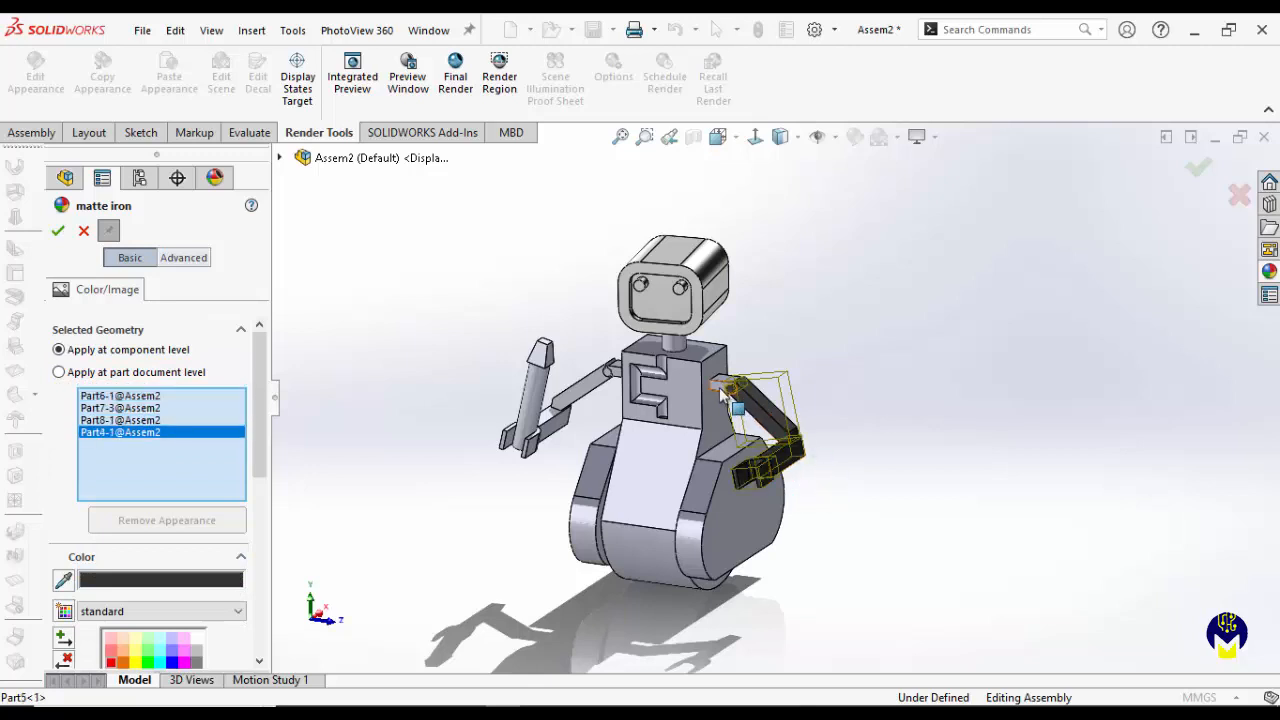
left_click(728, 386)
Step: Add all parts of the arm holding the stick to the matte iron selection and apply the appearance
left_click(610, 376)
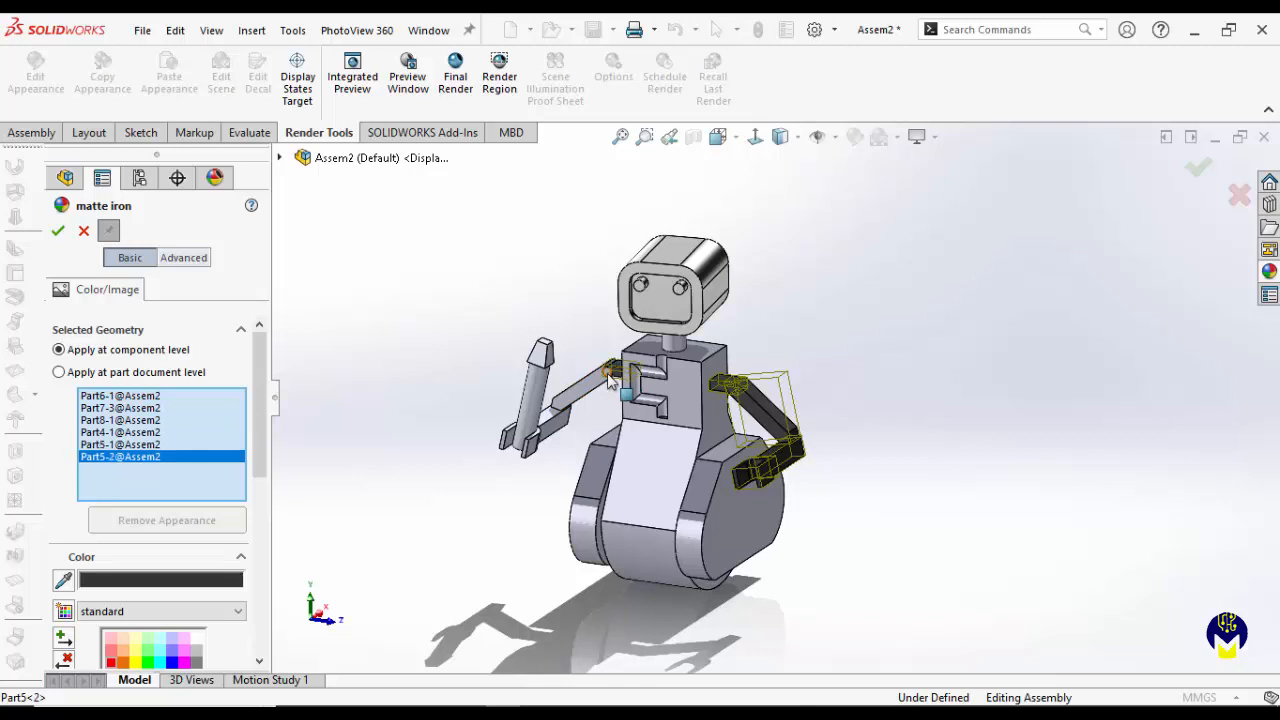
left_click(600, 392)
left_click(555, 423)
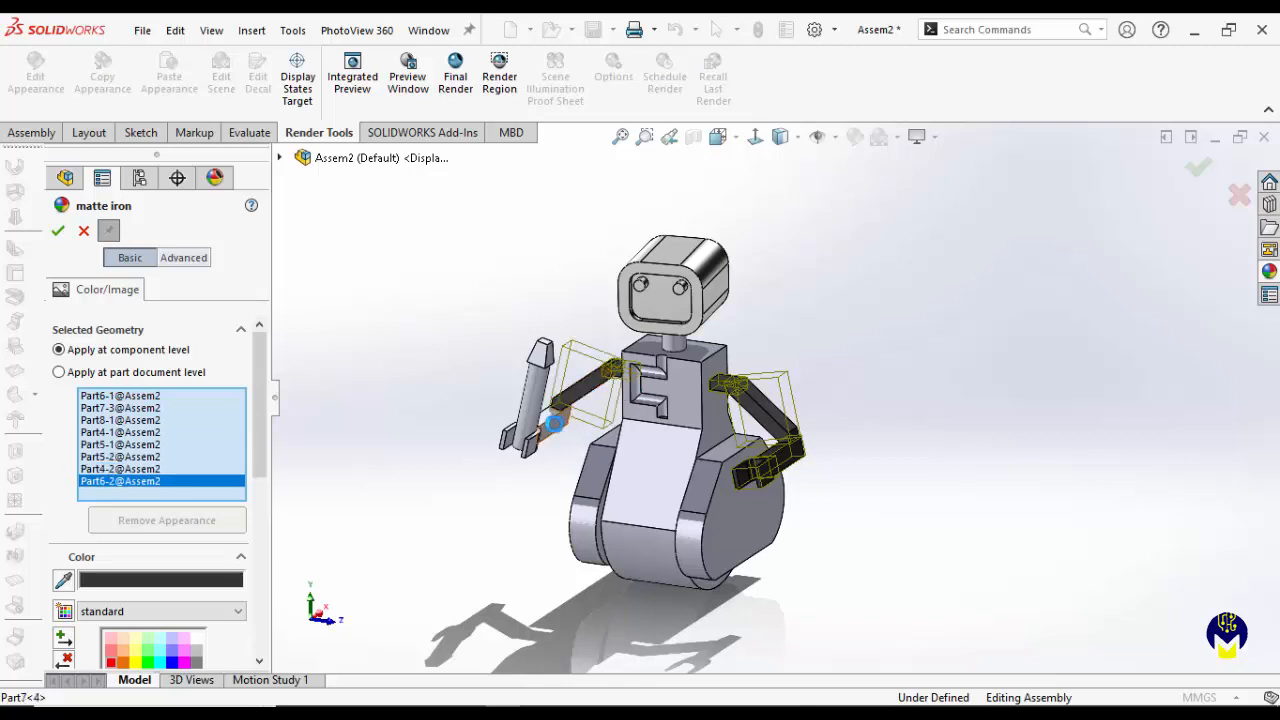
left_click(553, 428)
left_click(540, 450)
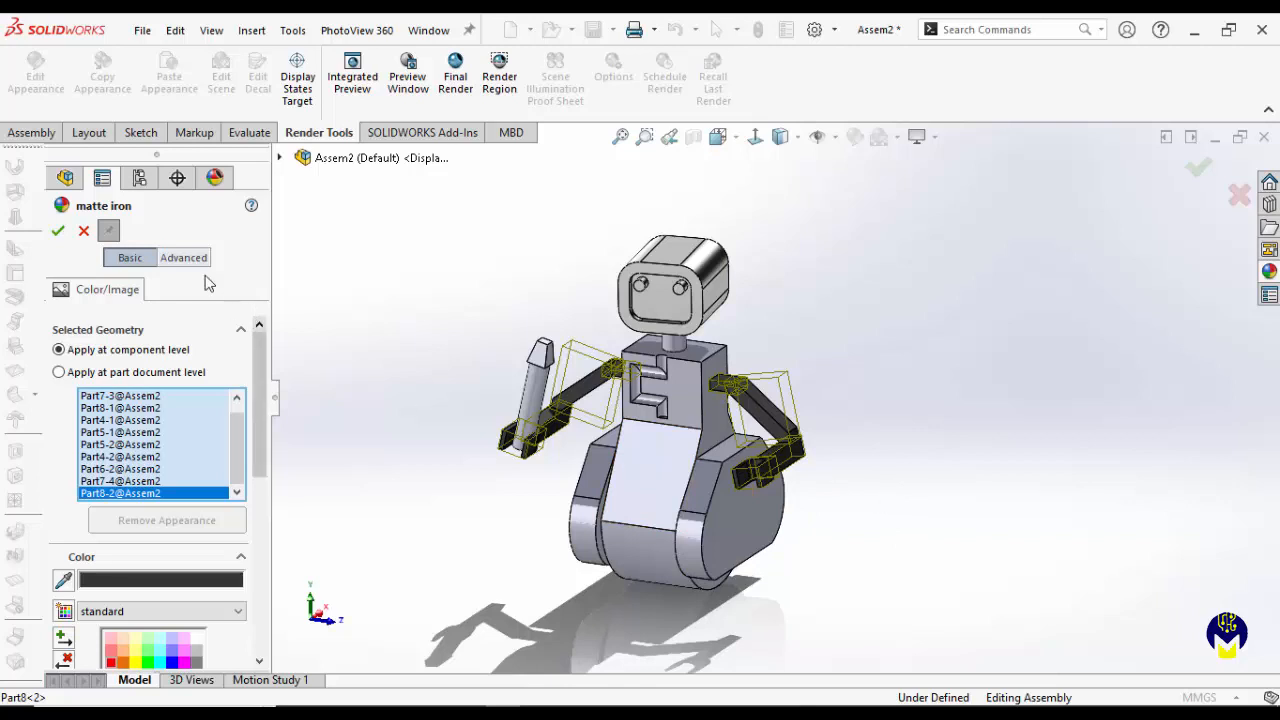
left_click(58, 232)
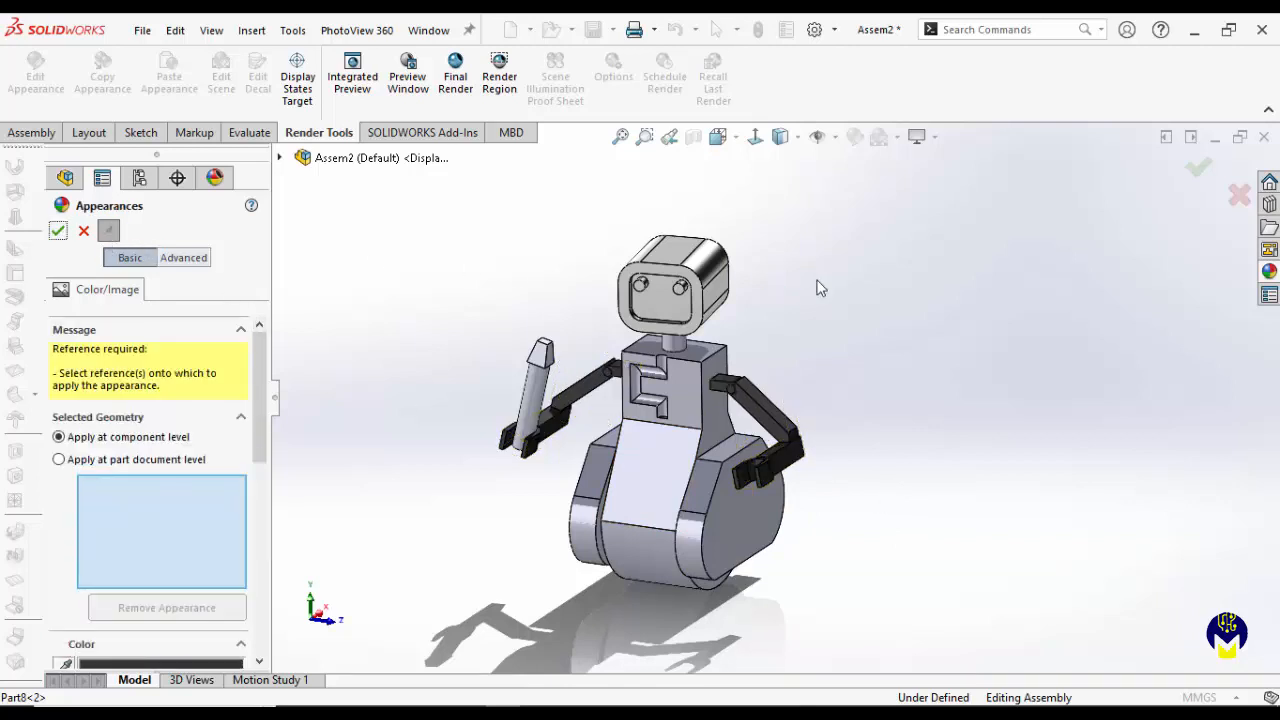
Step: Choose the green glass appearance from the Gloss glass category of the appearance library
left_click(1269, 271)
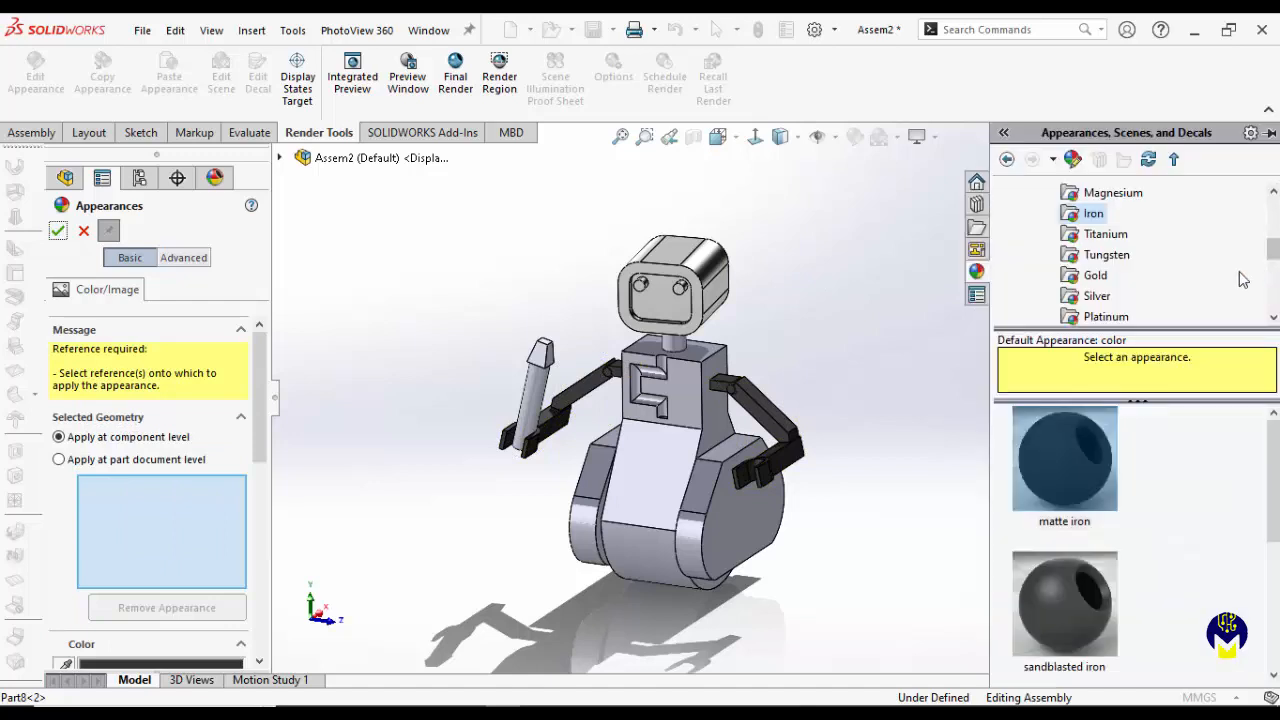
scroll(1078, 236, "up", 3)
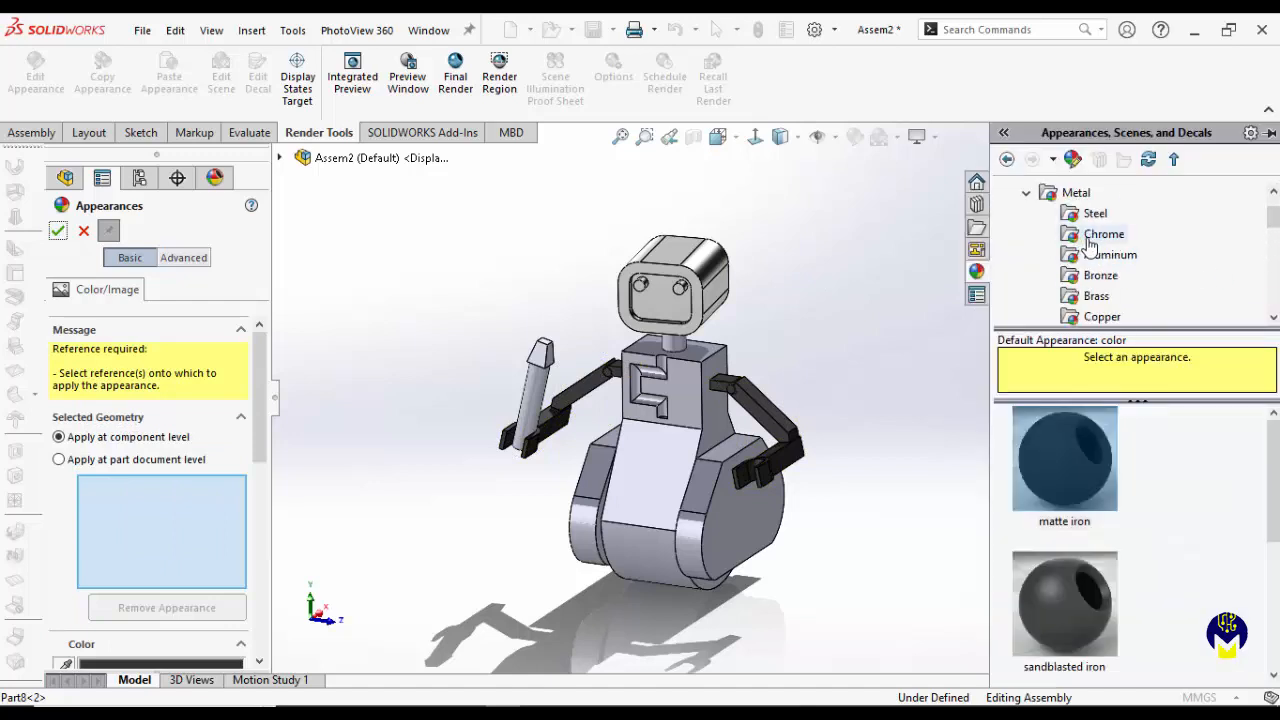
left_click(1026, 193)
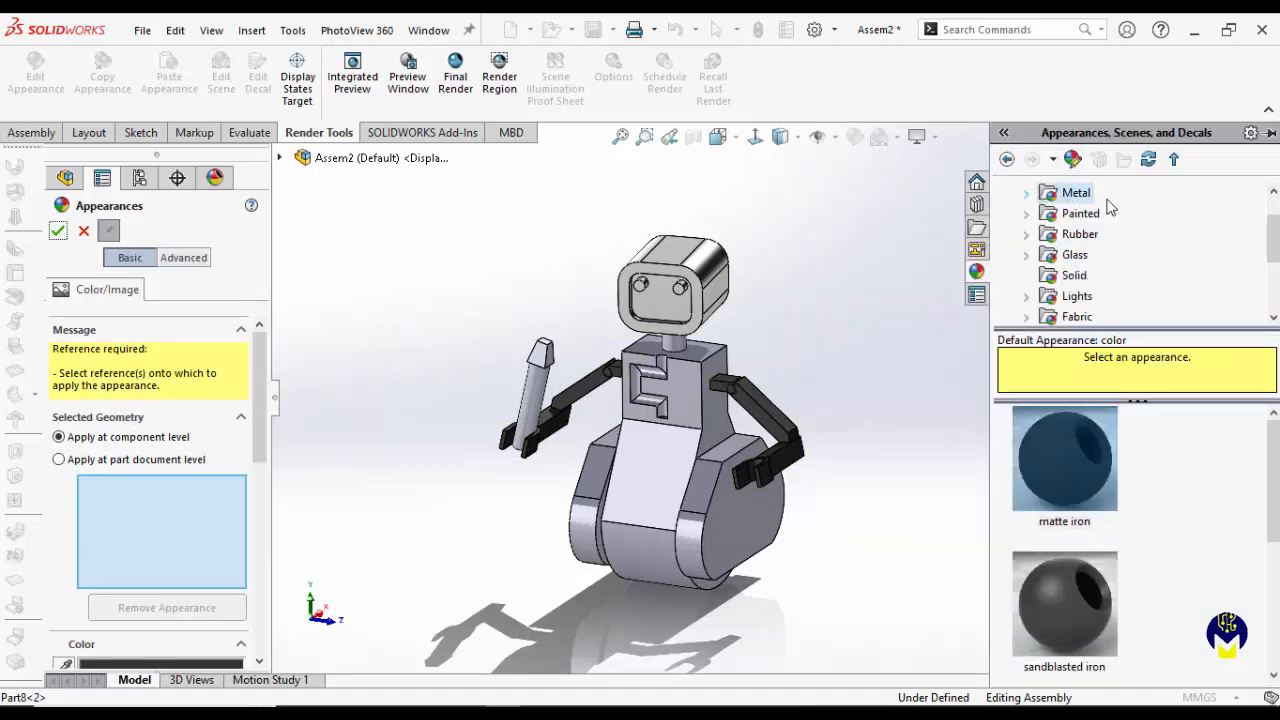
left_click(1027, 256)
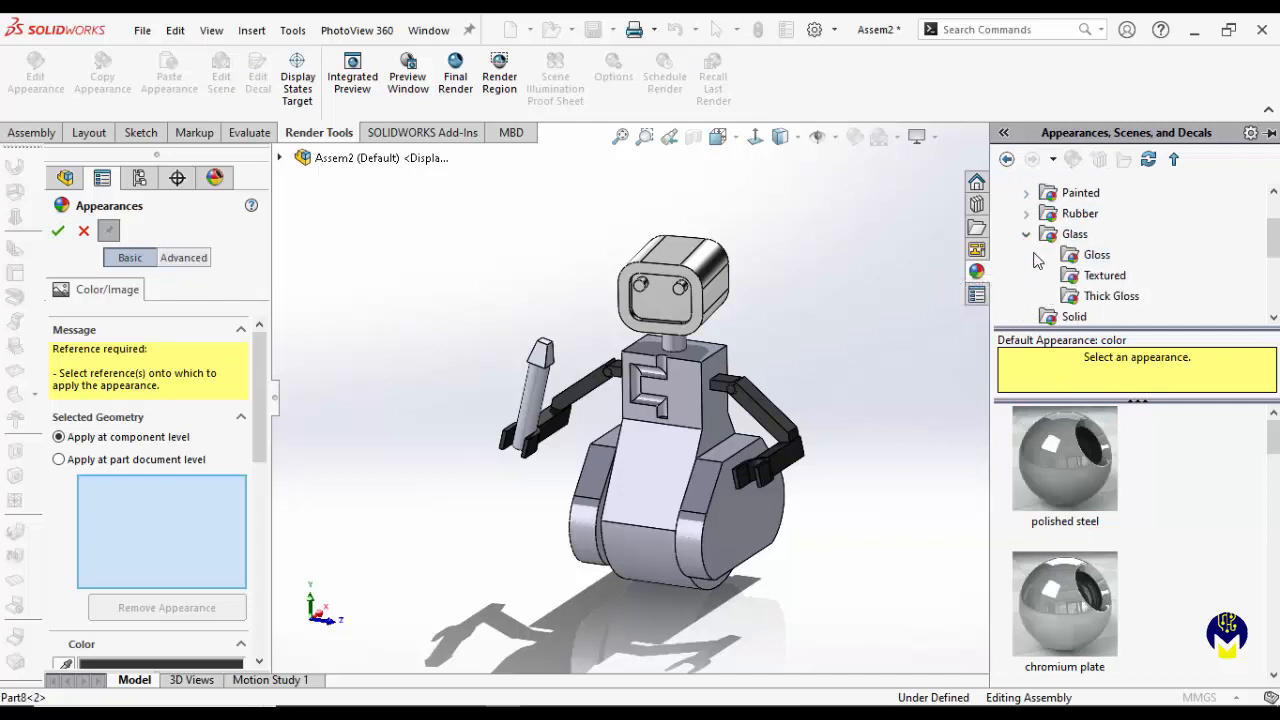
left_click(1095, 255)
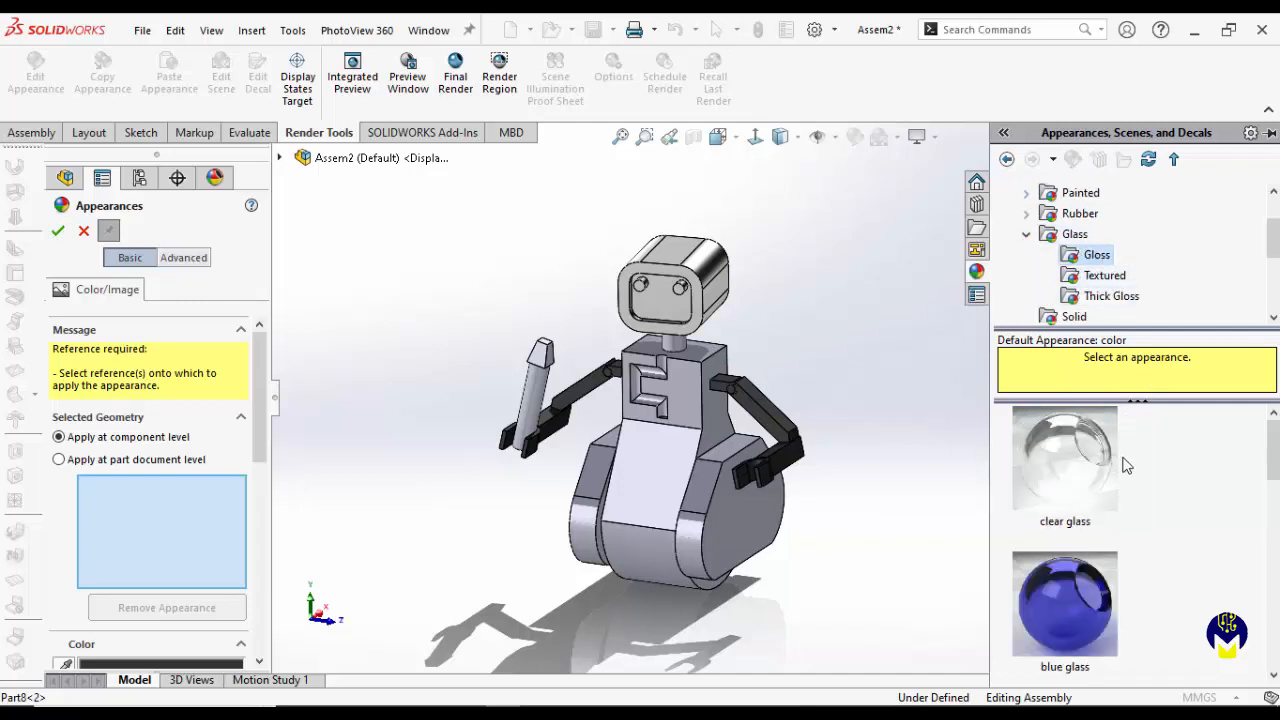
scroll(1158, 522, "down", 1)
scroll(1158, 522, "down", 1)
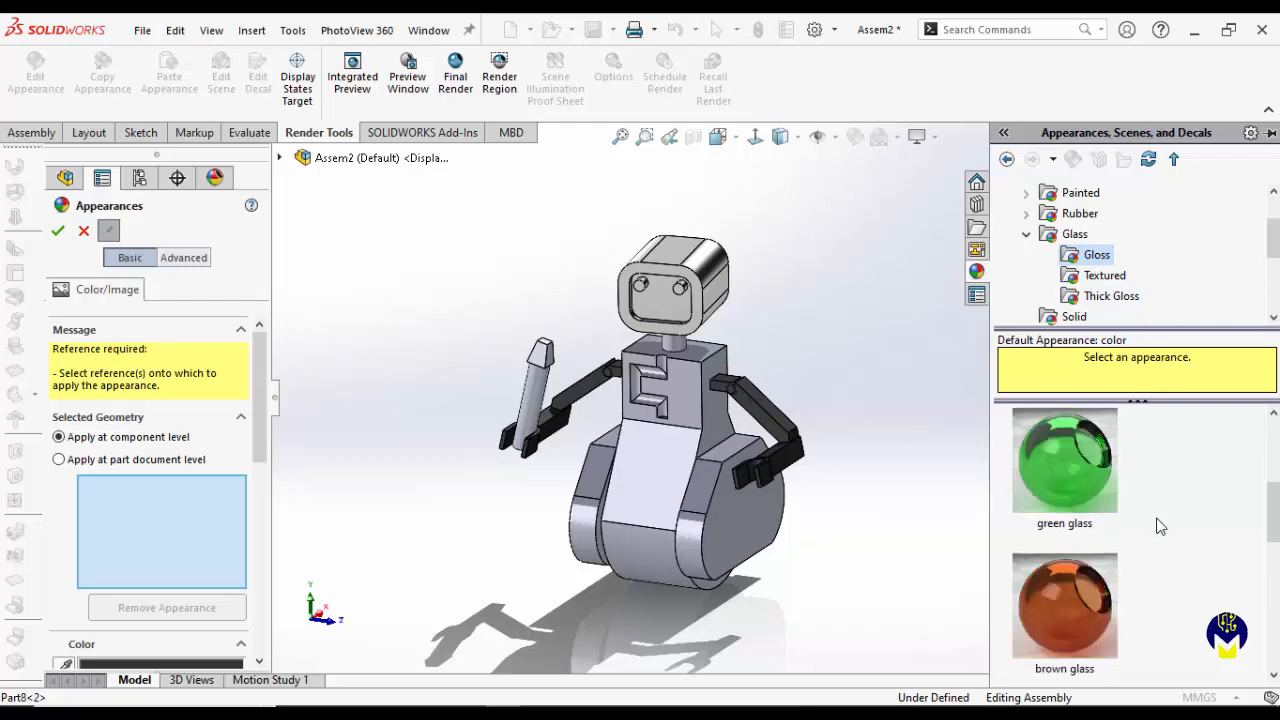
left_click(1076, 468)
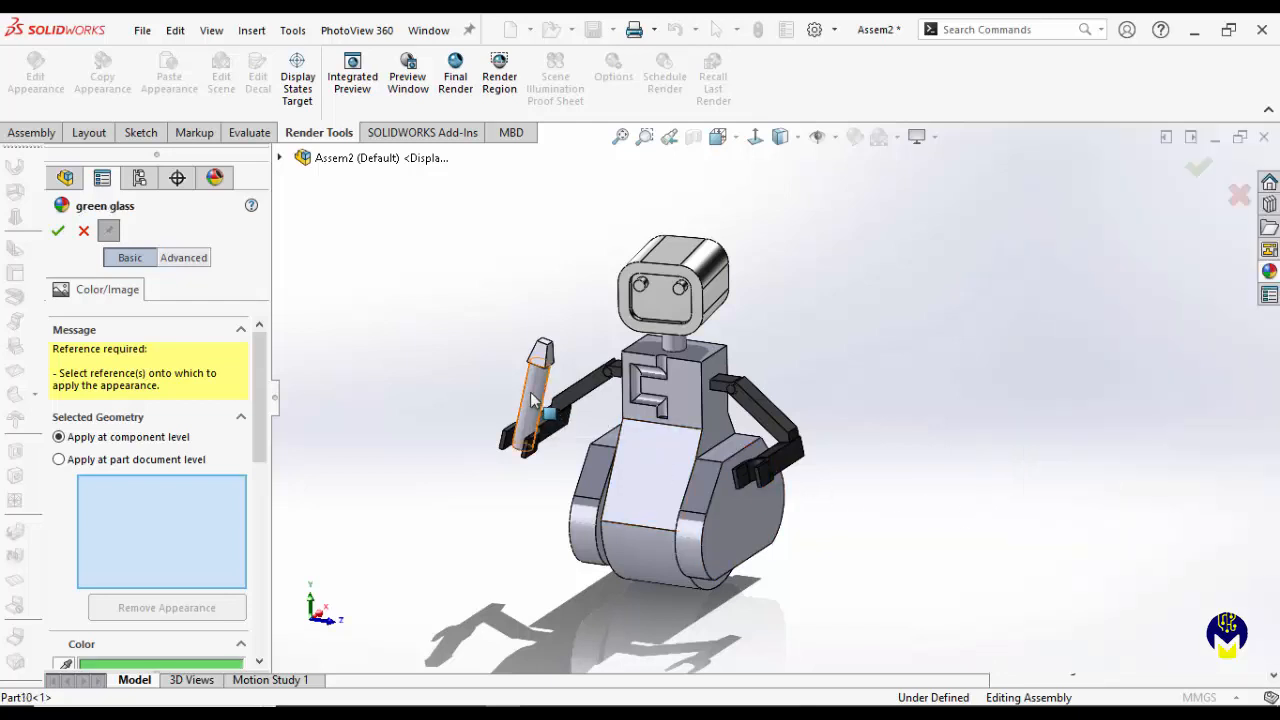
Step: Assign green glass to both parts of the stick in the robot's hand, the shaft and its tip, and apply it
left_click(530, 400)
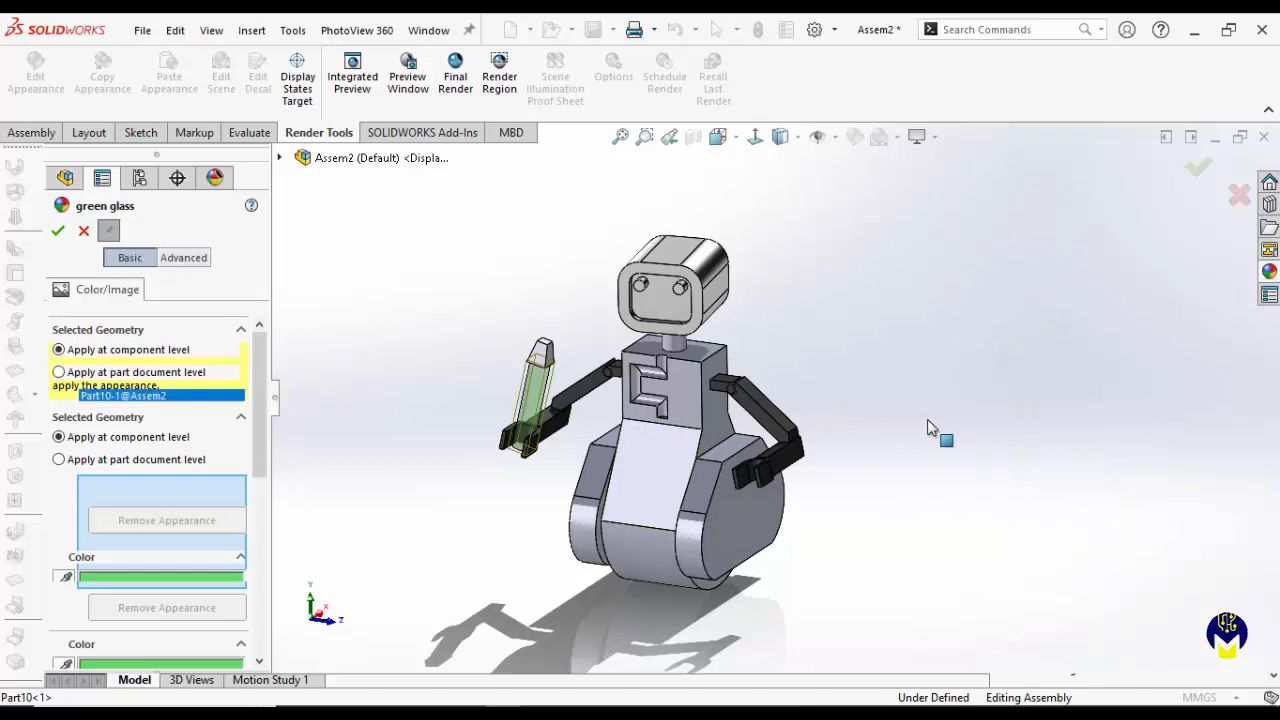
left_click(540, 356)
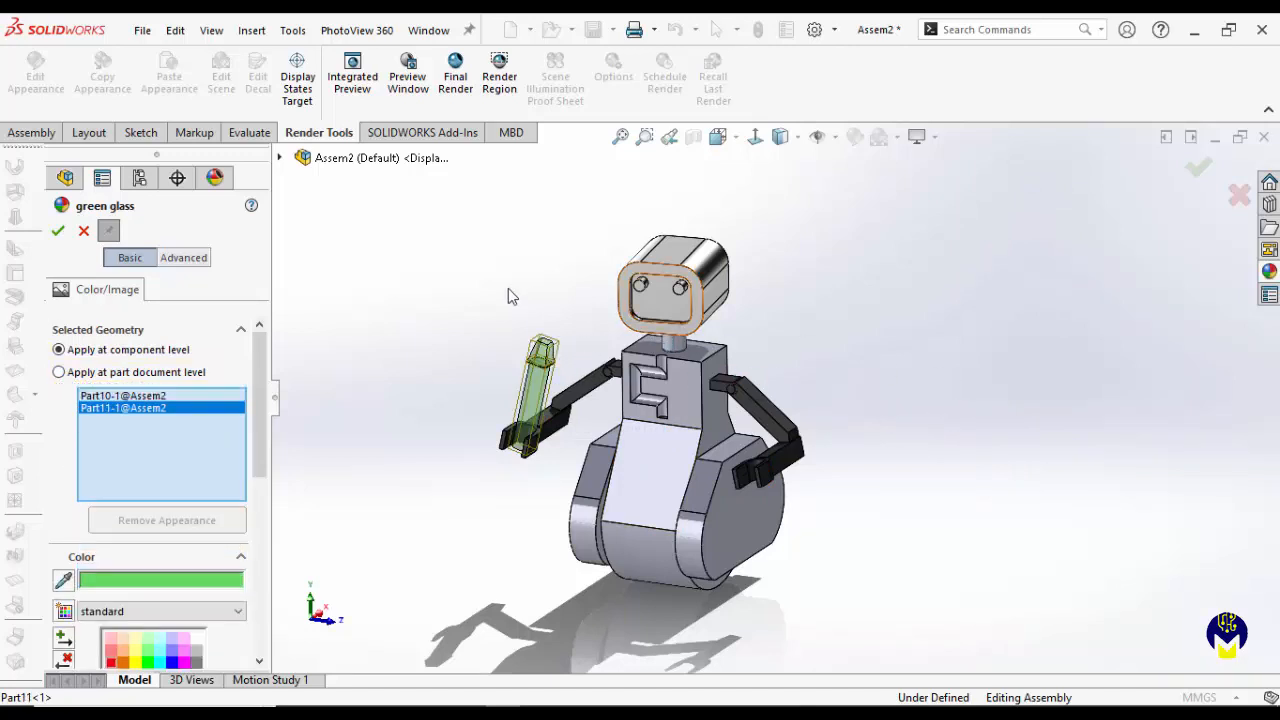
left_click(58, 230)
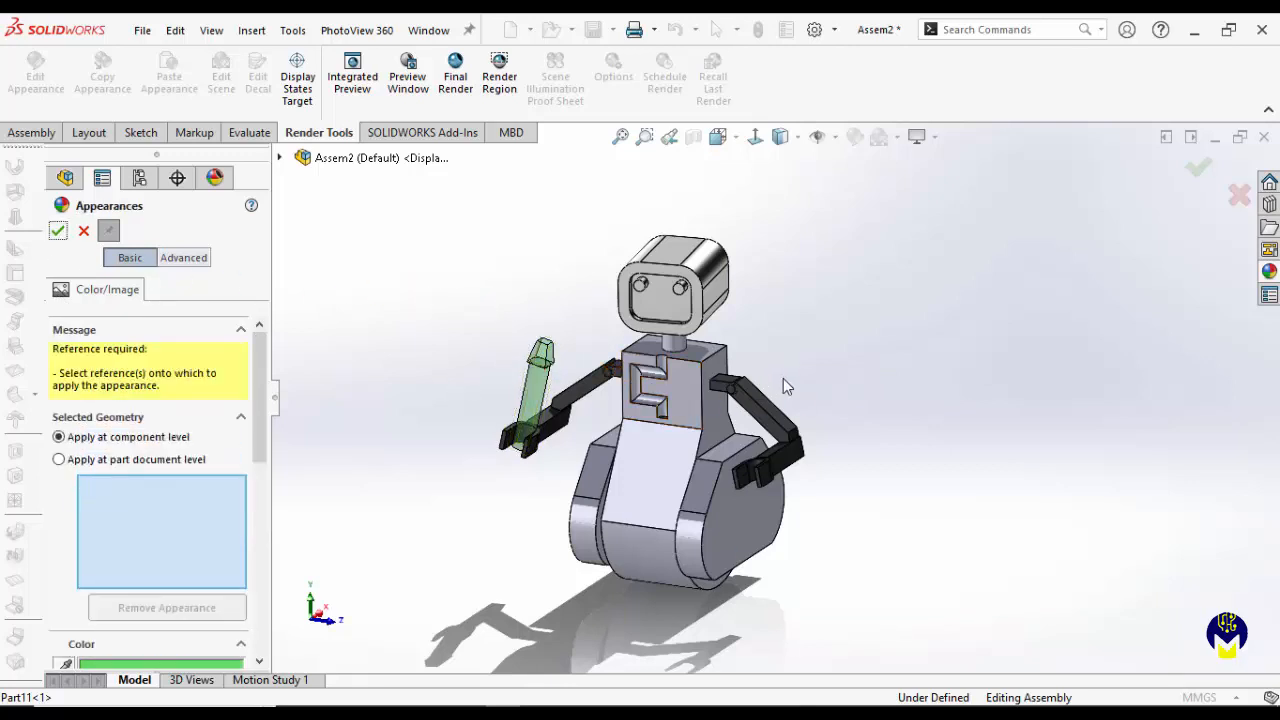
Step: Look through the Organic appearances and examine the wood finishes available for the robot's neck and body
left_click(1269, 272)
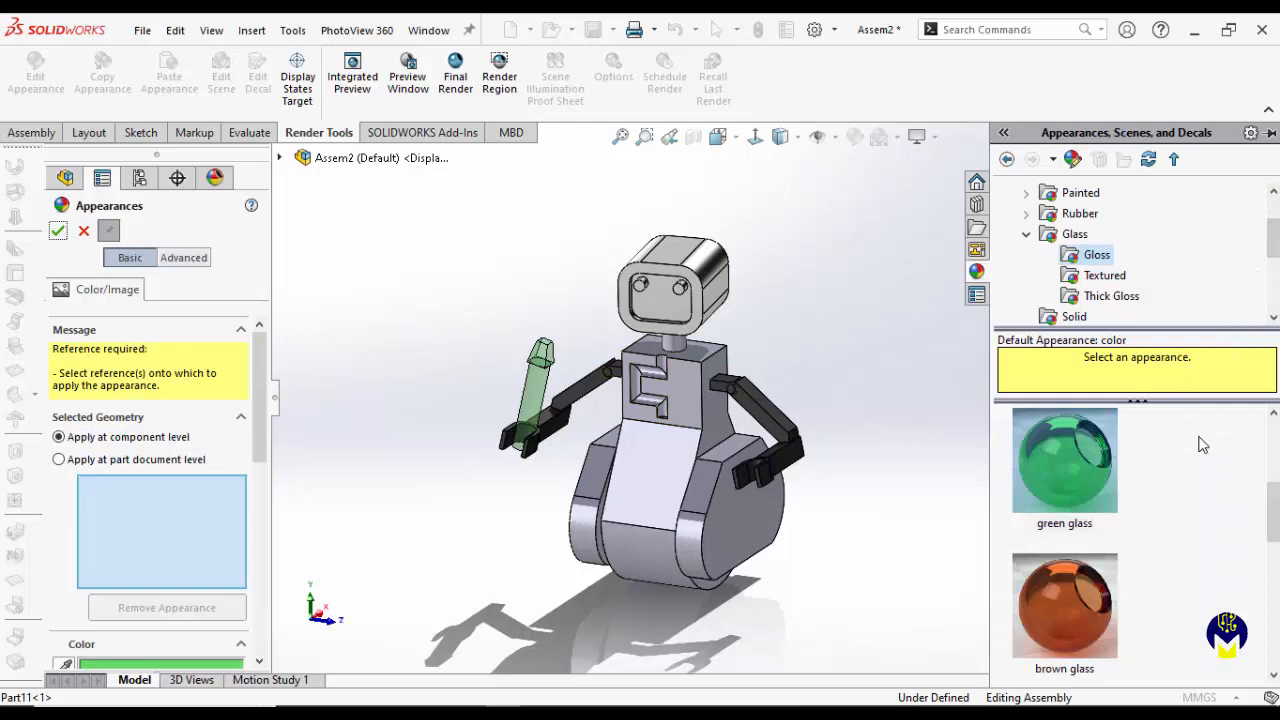
left_click(1026, 234)
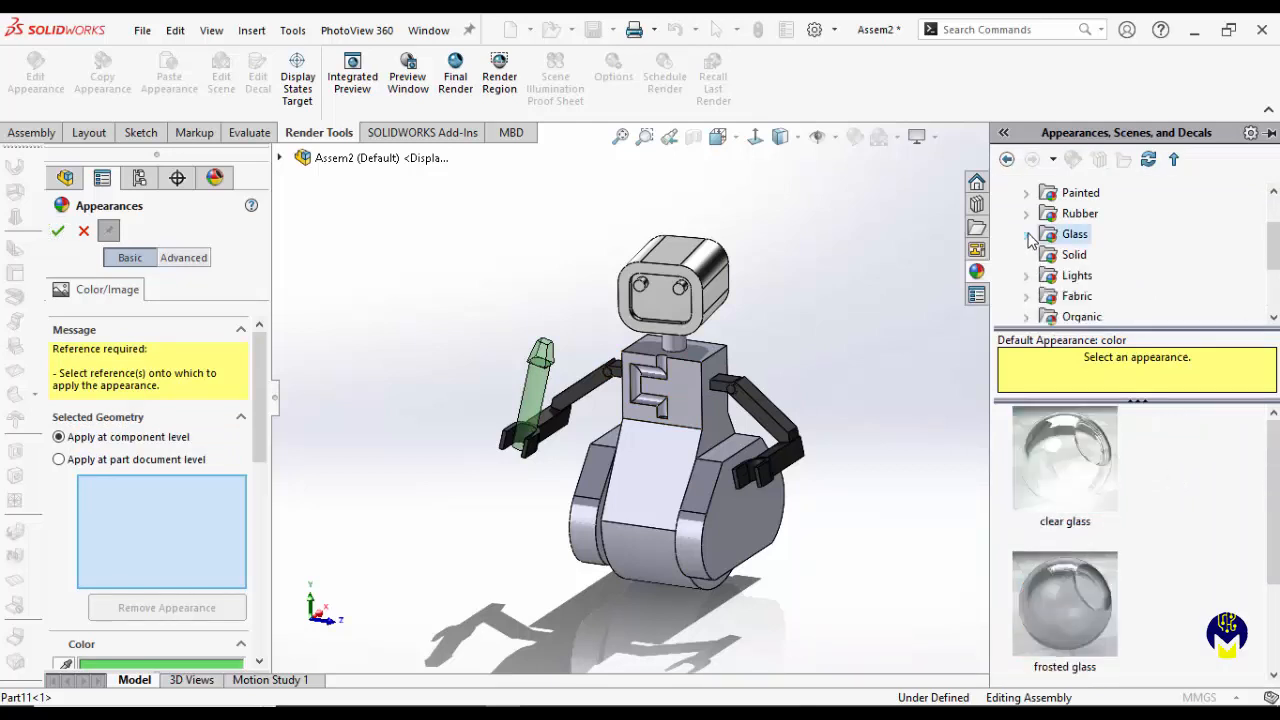
scroll(1110, 284, "down", 1)
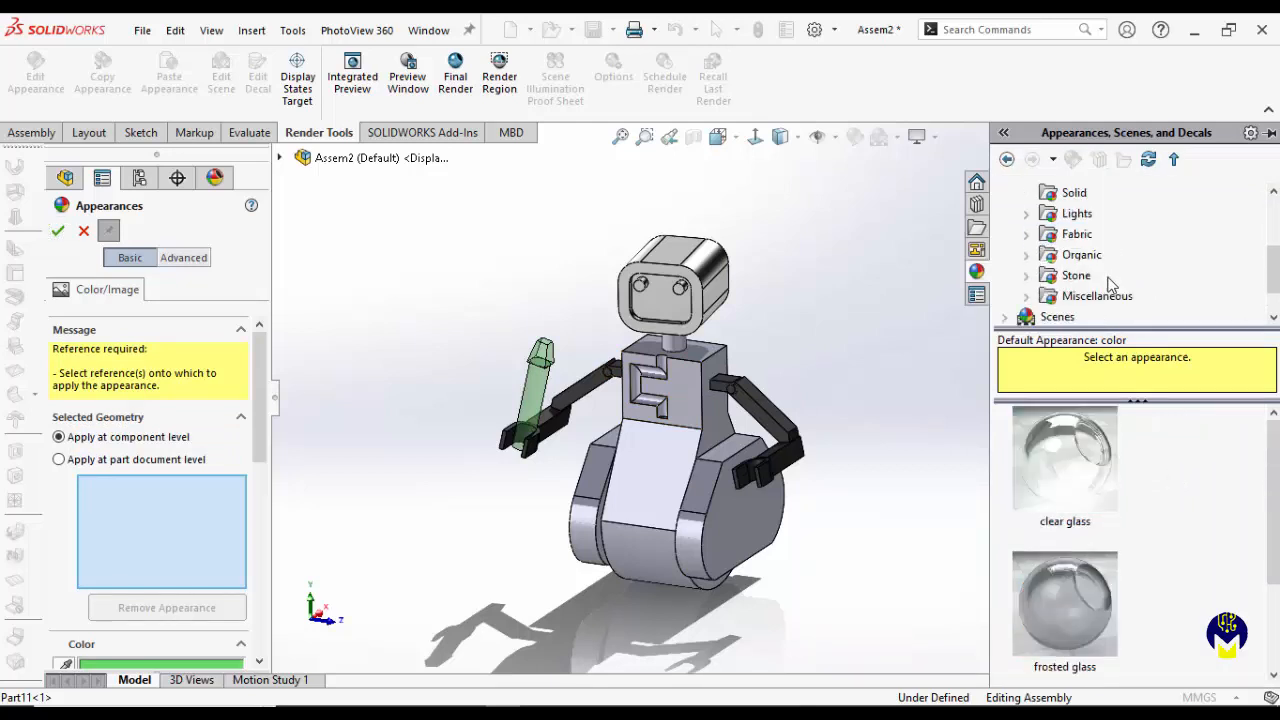
left_click(1078, 257)
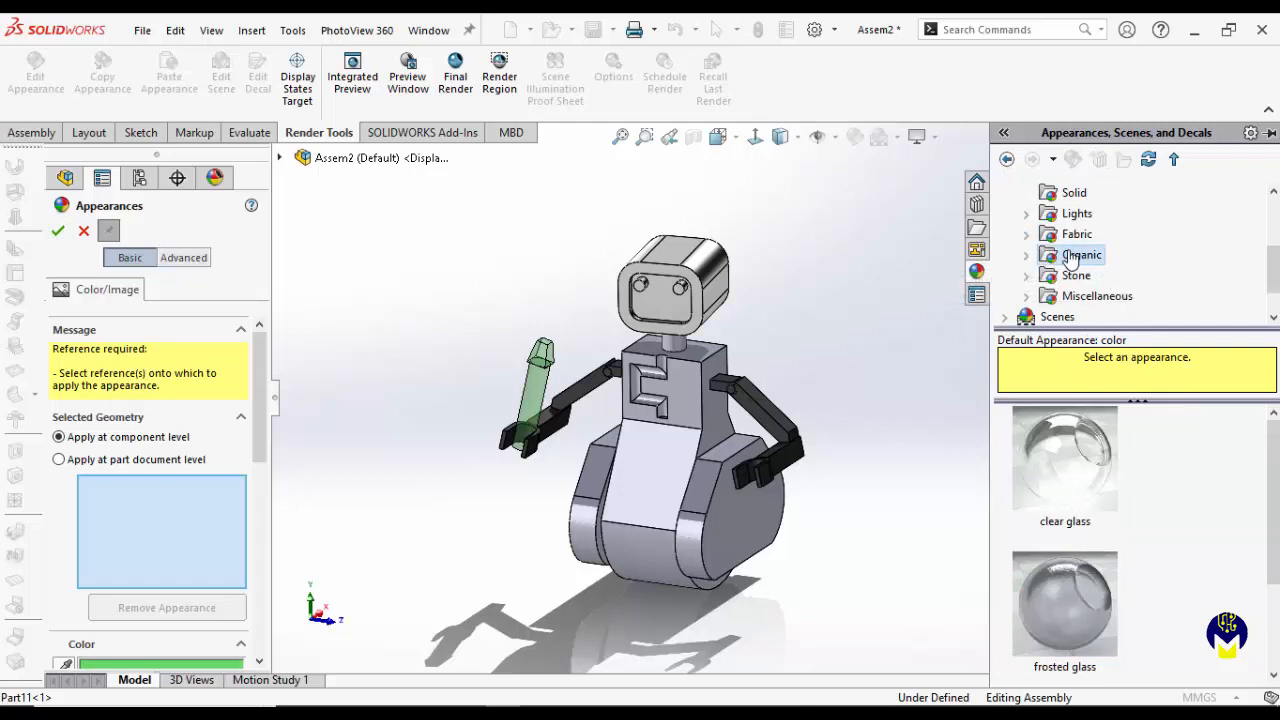
left_click(1029, 257)
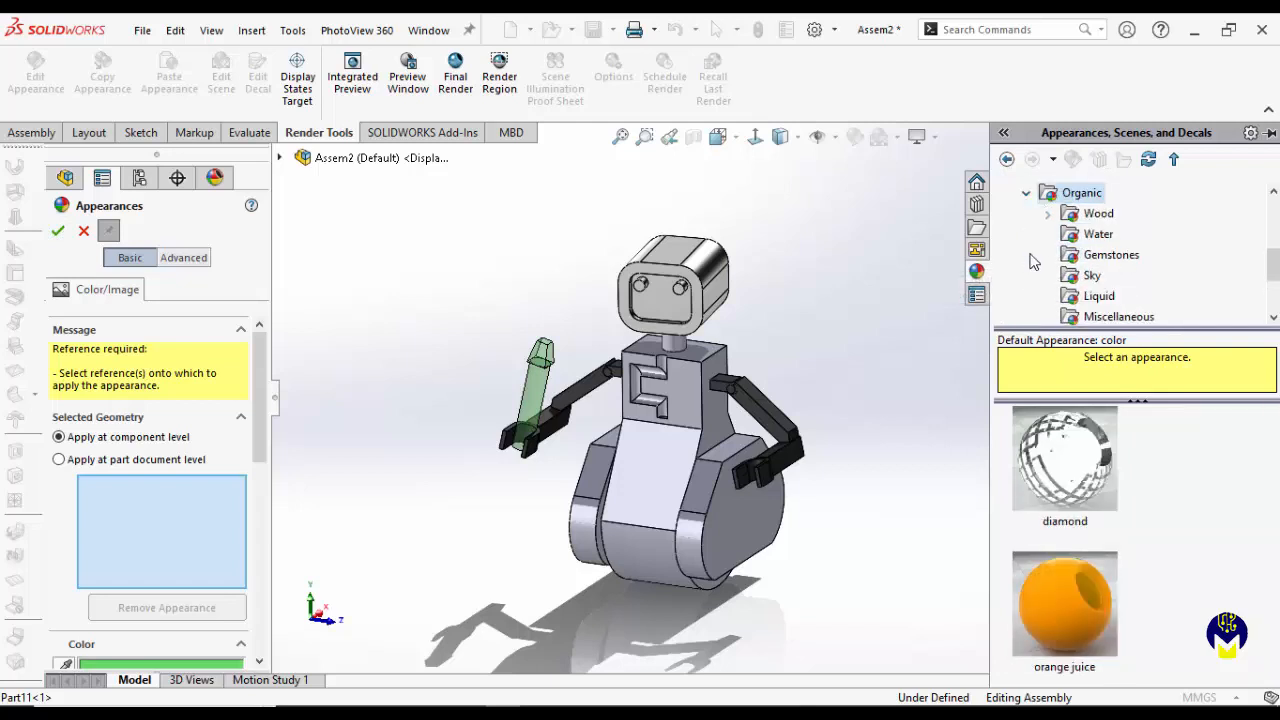
left_click(1094, 216)
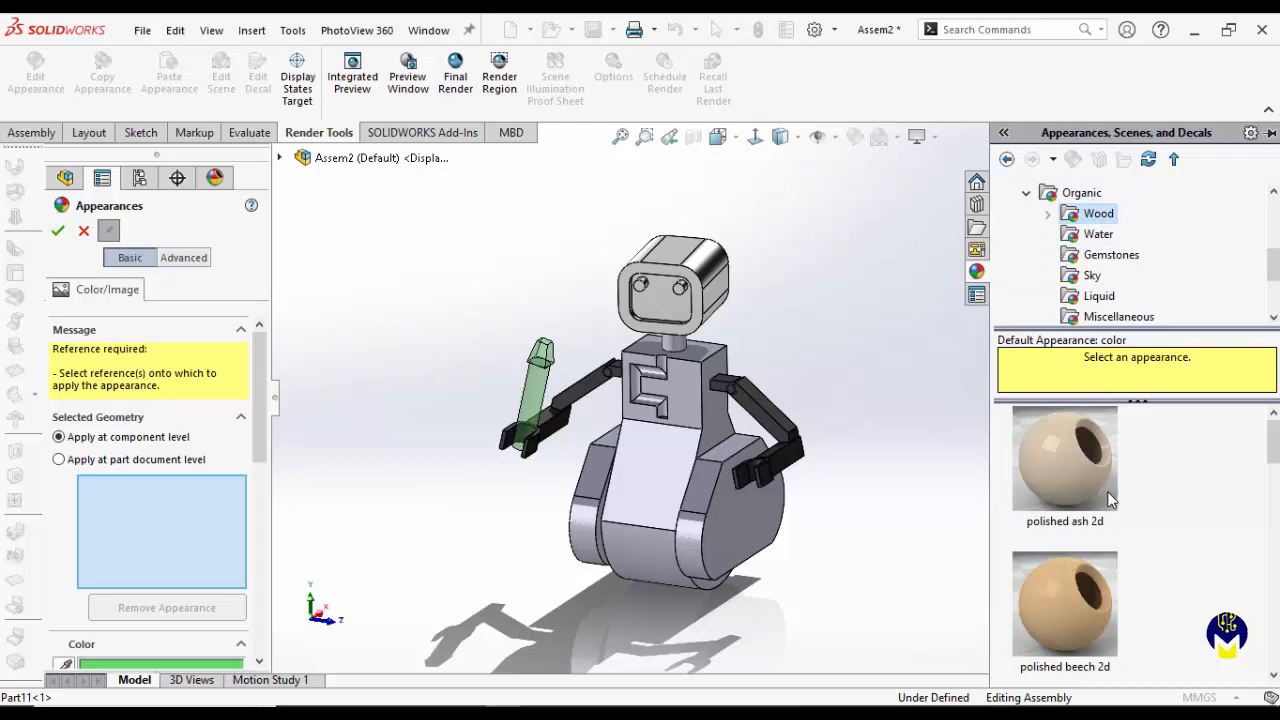
scroll(1129, 275, "down", 1)
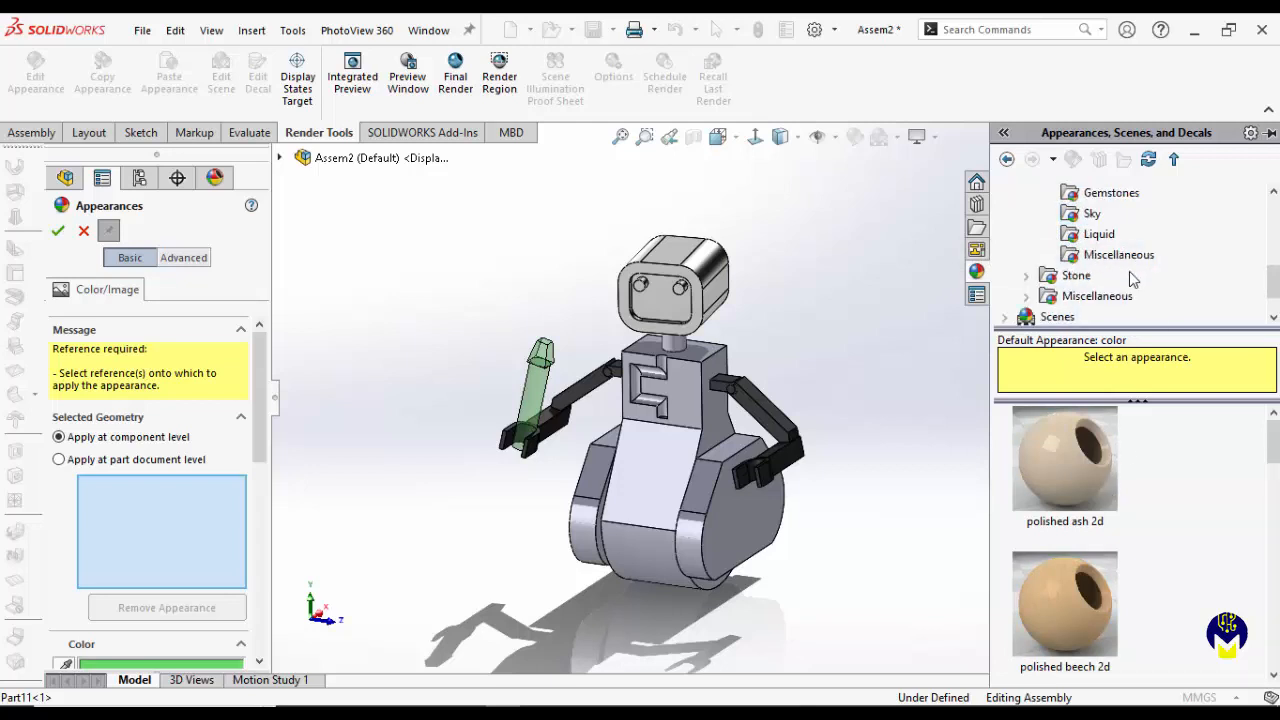
scroll(1129, 271, "up", 1)
scroll(1129, 275, "down", 1)
scroll(1066, 257, "up", 1)
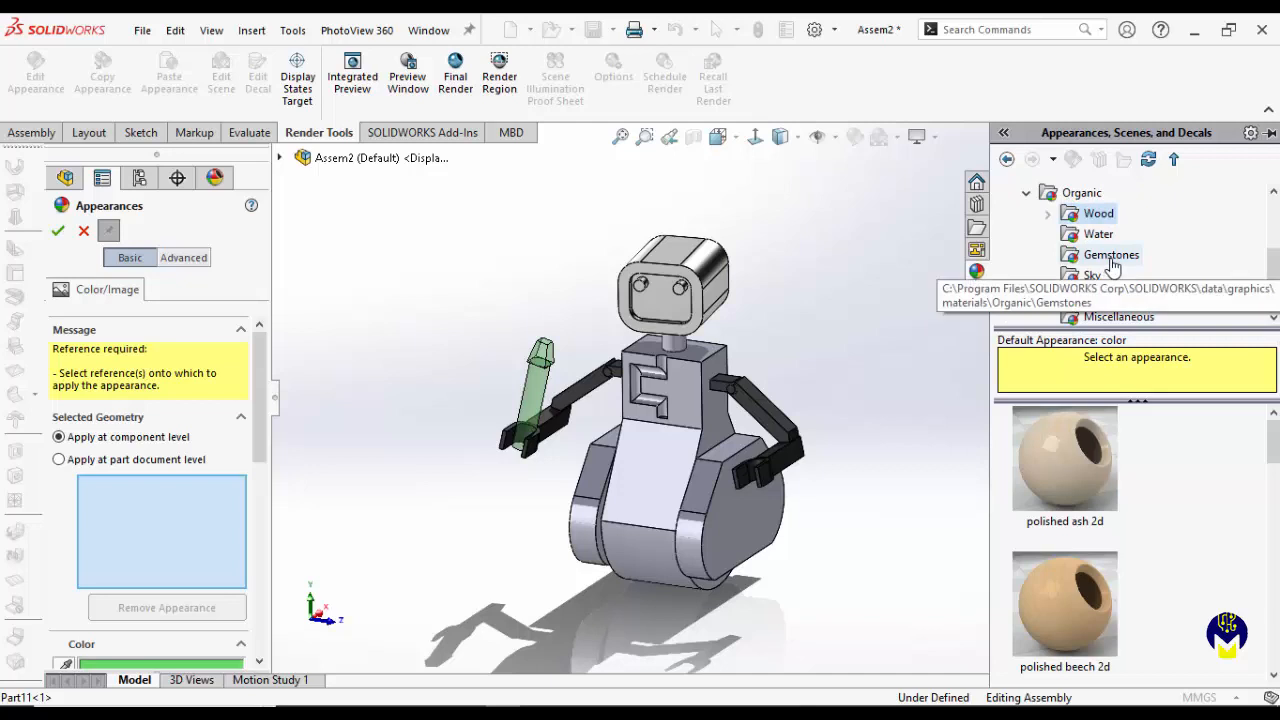
Step: Browse the beech and birch woods and apply the polished birch 2d appearance to the robot's neck
left_click(1048, 214)
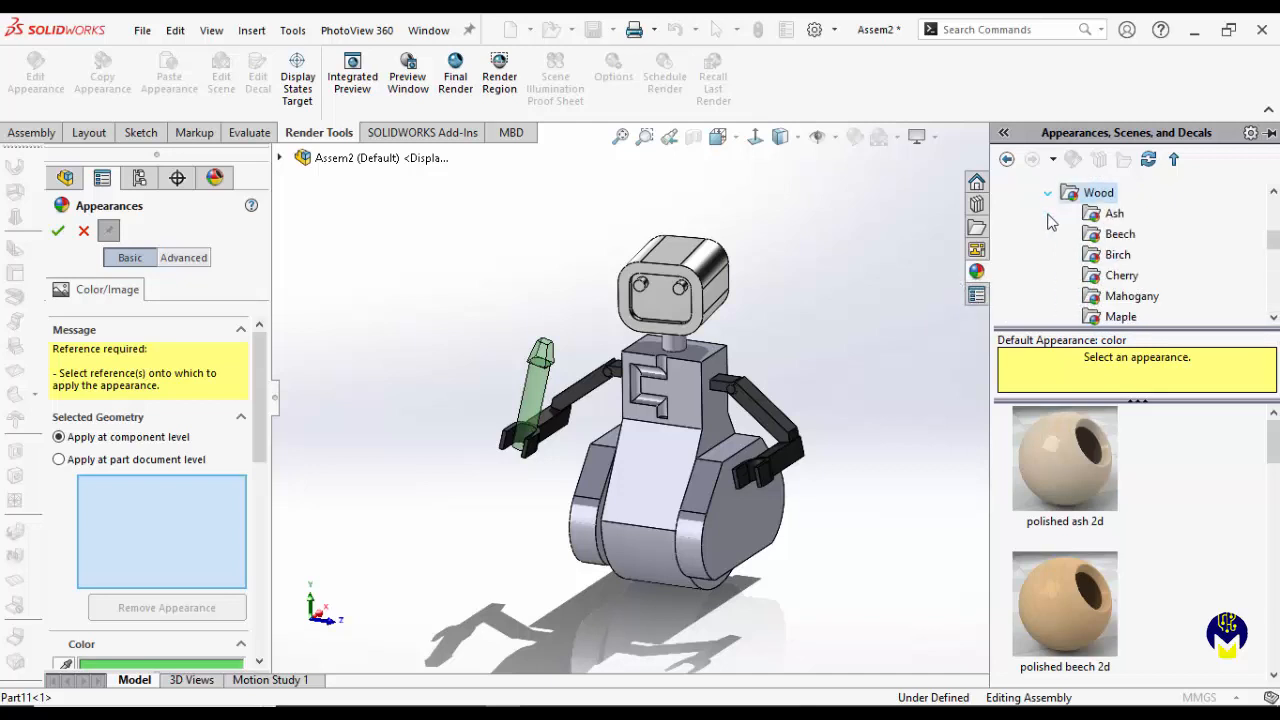
left_click(1115, 234)
scroll(1131, 513, "down", 4)
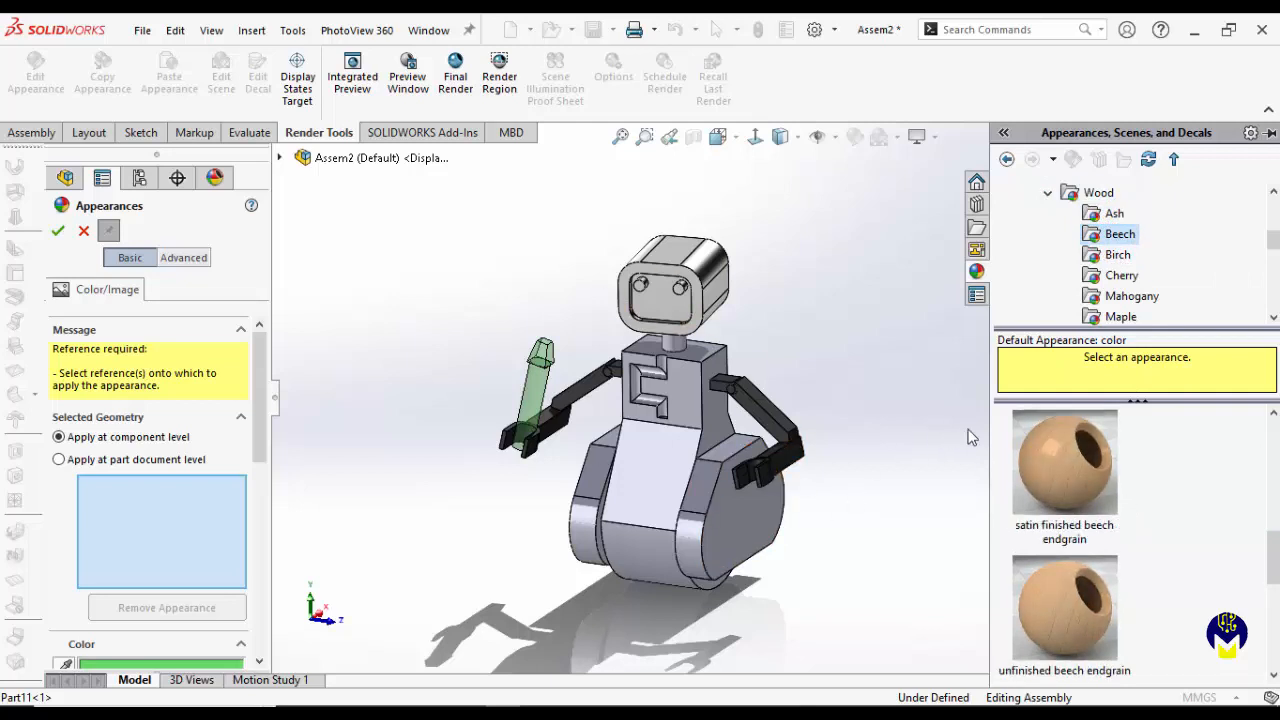
left_click(1114, 256)
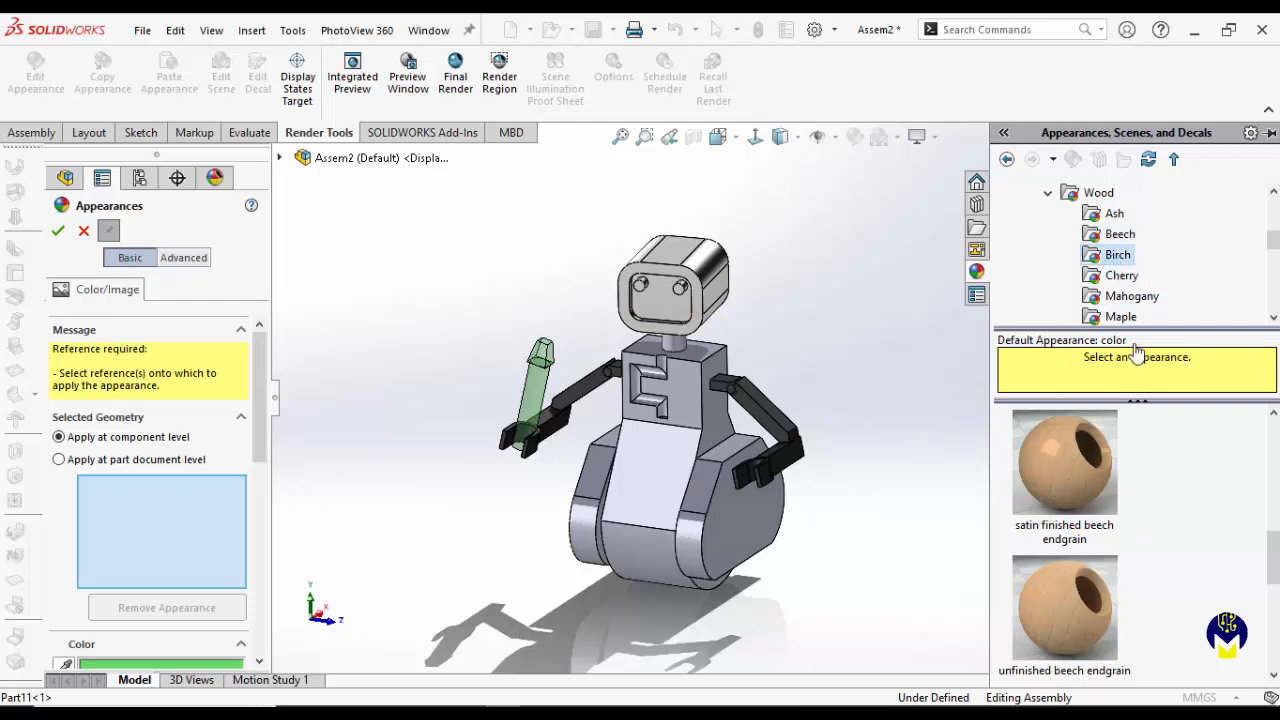
left_click(1069, 462)
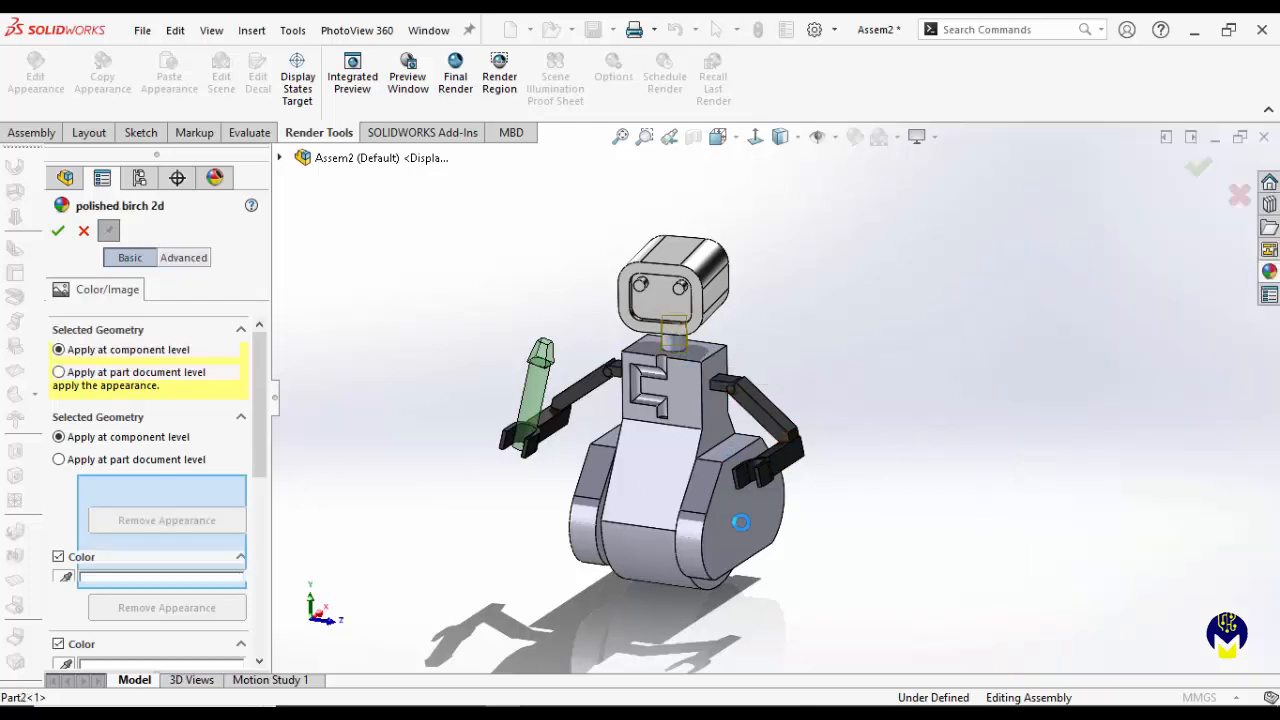
left_click(740, 530)
left_click(58, 232)
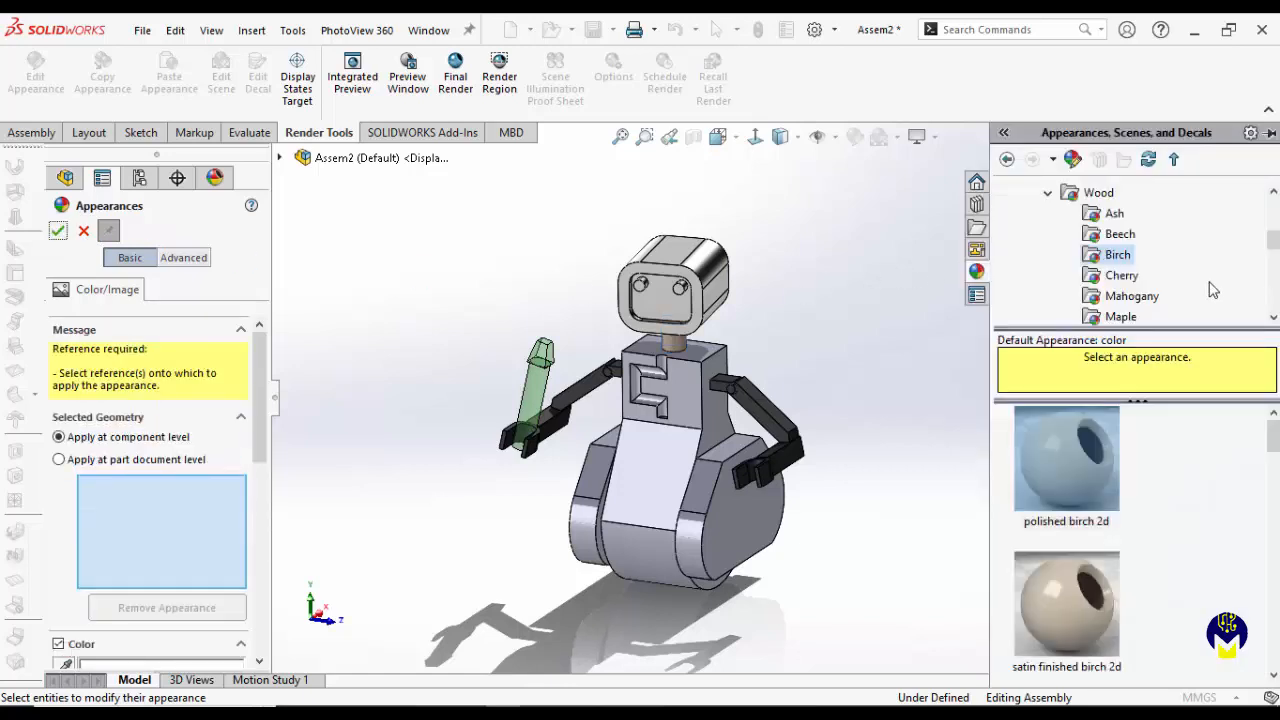
Step: Apply the polished cherry 2d wood appearance to the side body part below the robot's empty-handed arm
left_click(1125, 277)
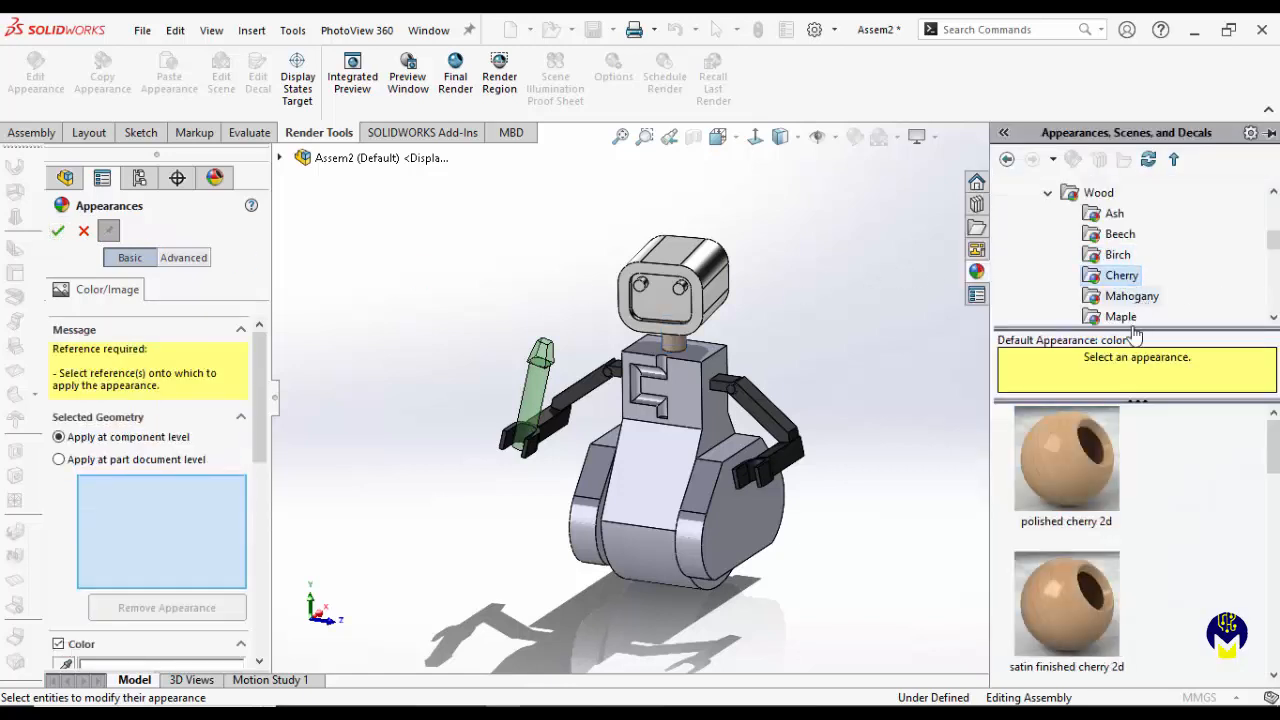
left_click(1066, 460)
left_click(702, 560)
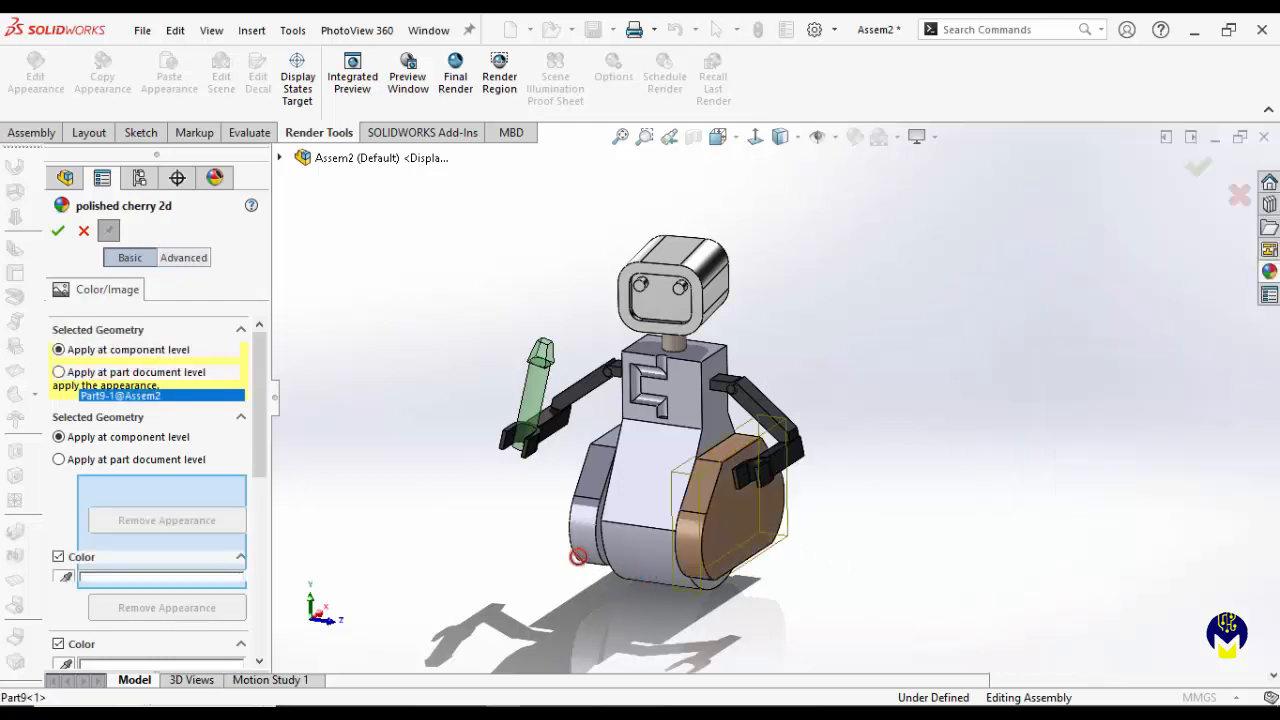
scroll(811, 443, "up", 3)
scroll(811, 443, "down", 1)
middle_click_drag(811, 443, 824, 434)
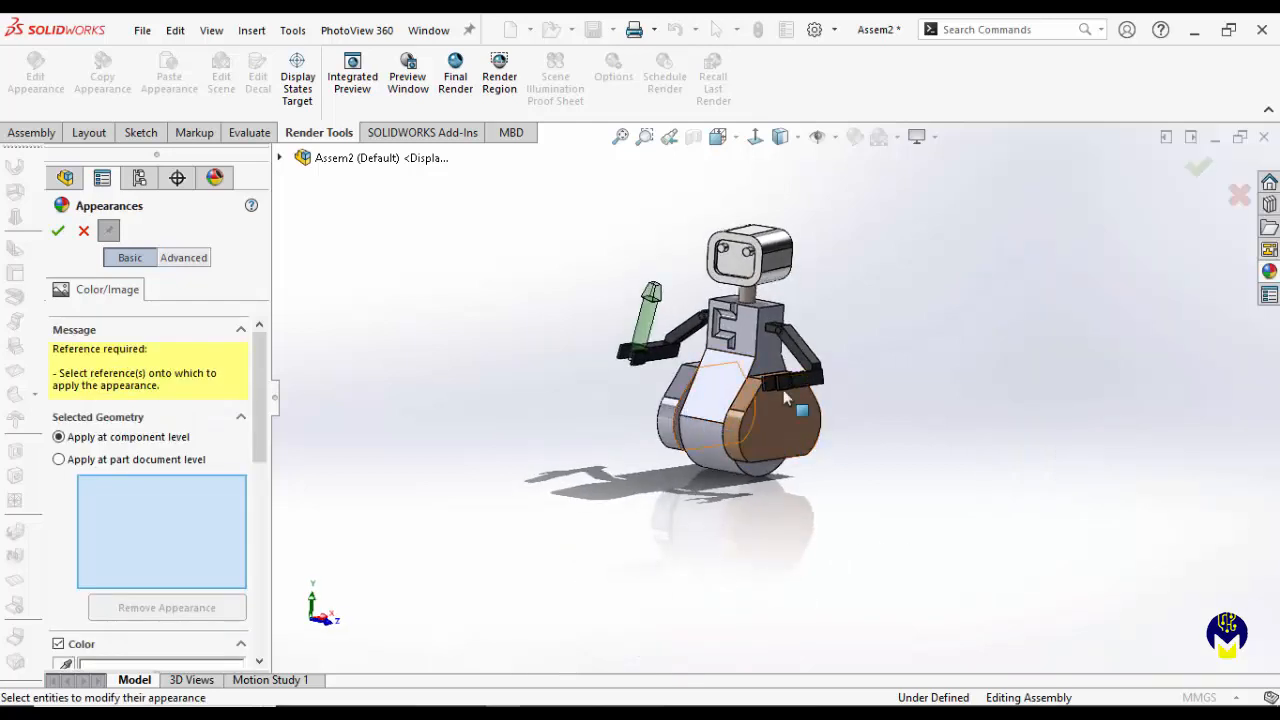
Step: Apply the polished mahogany 2d wood appearance to the side body part below the arm holding the stick
left_click(1269, 271)
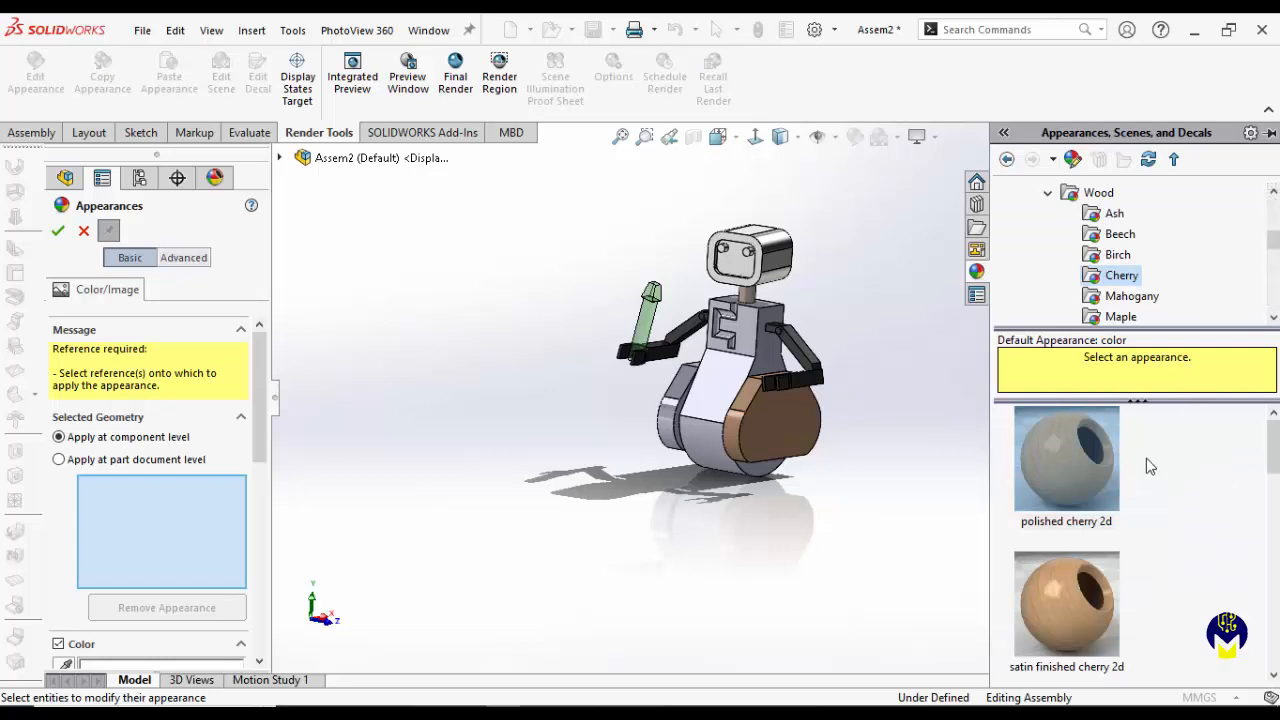
scroll(1146, 460, "down", 3)
left_click(1134, 299)
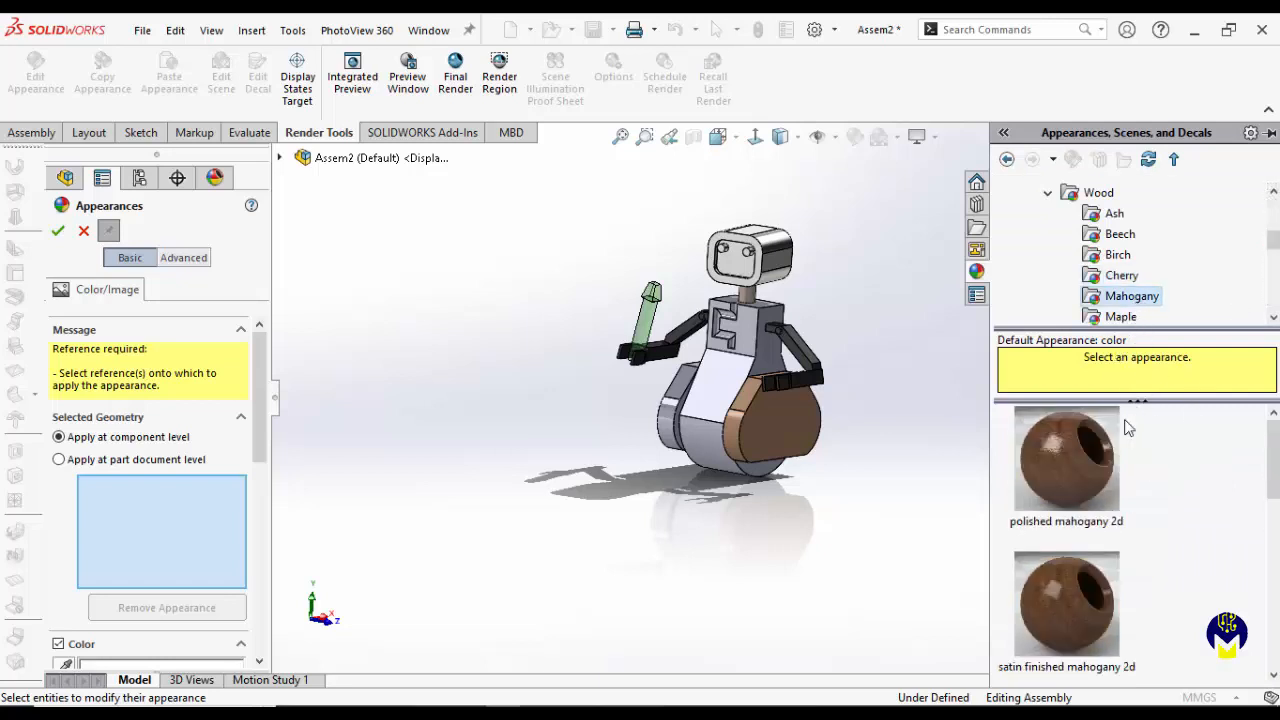
left_click(1100, 460)
middle_click_drag(730, 503, 835, 513)
left_click(690, 431)
middle_click_drag(906, 431, 780, 434)
left_click(58, 233)
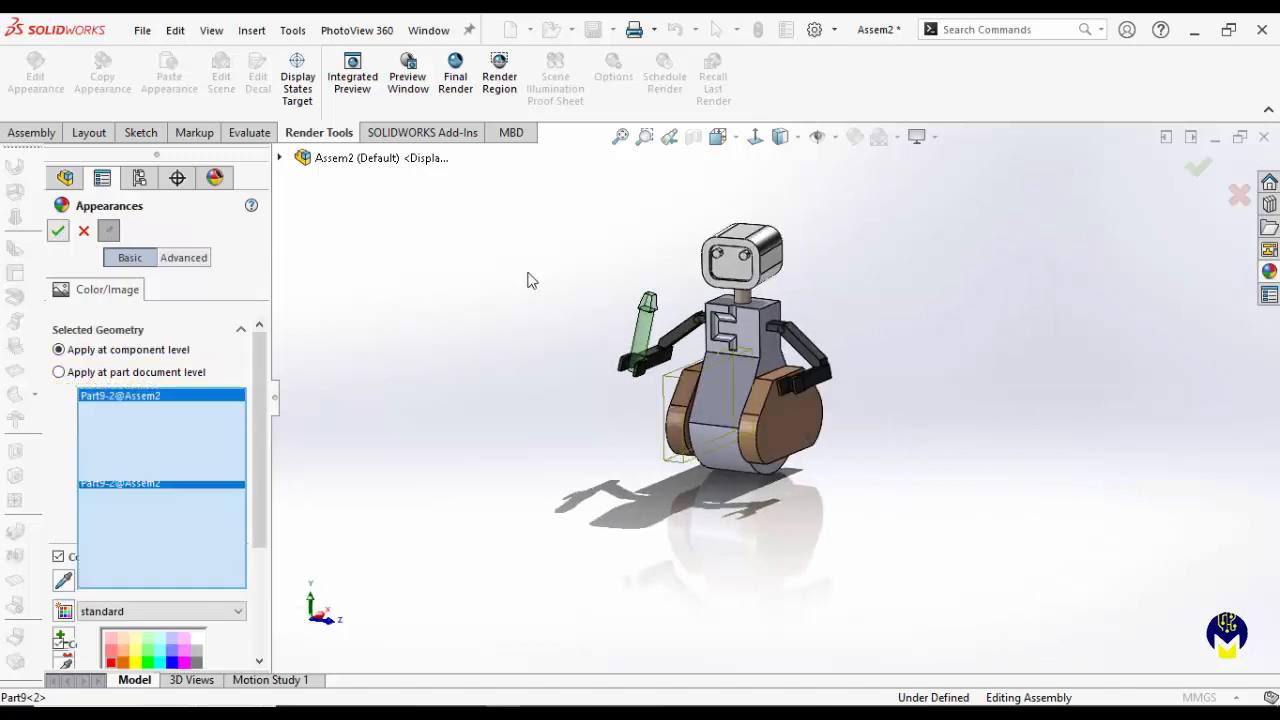
Step: Look through the Stone appearances, examining the Paving materials such as asphalt and concrete
left_click(1270, 272)
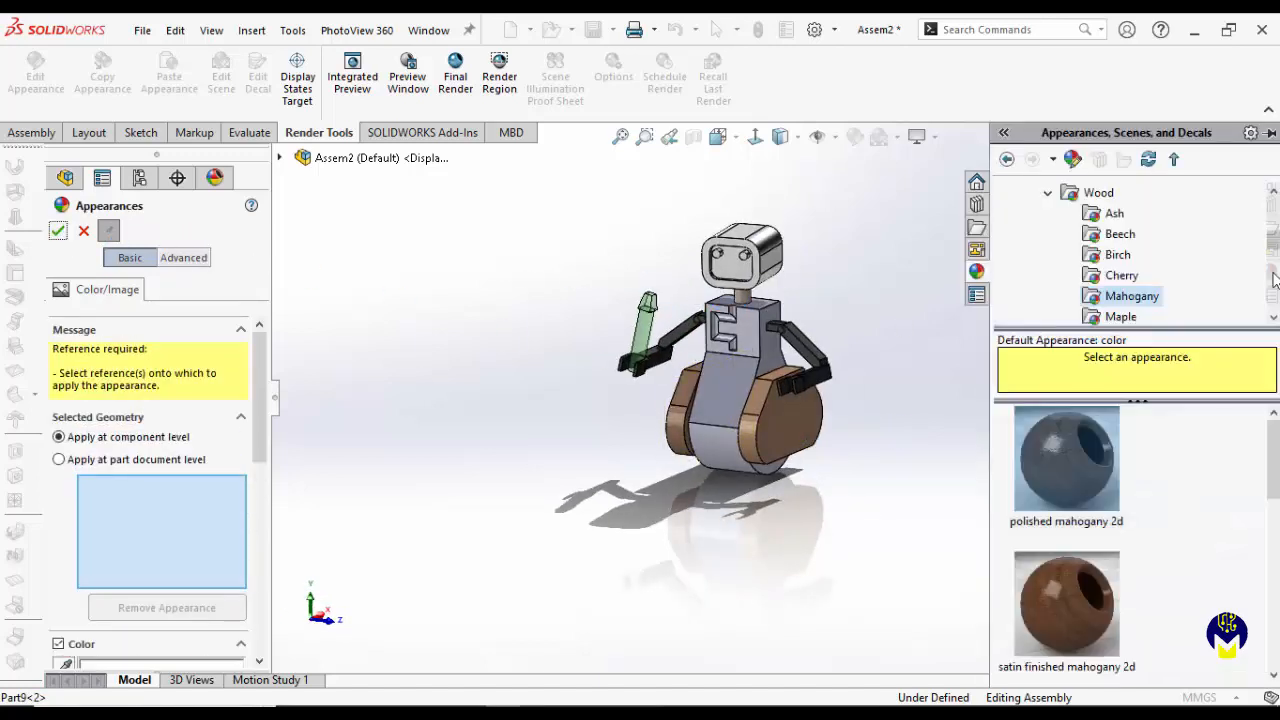
left_click(1050, 193)
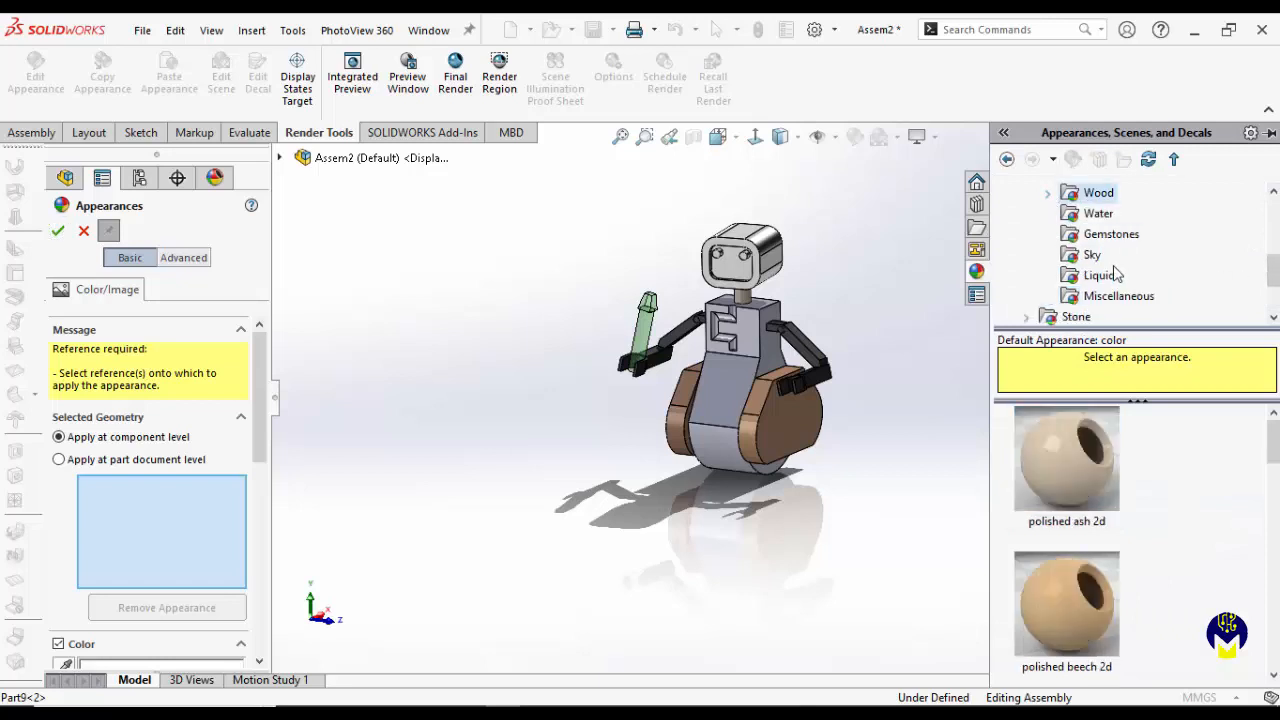
scroll(1100, 274, "down", 1)
left_click(1045, 255)
left_click(1028, 256)
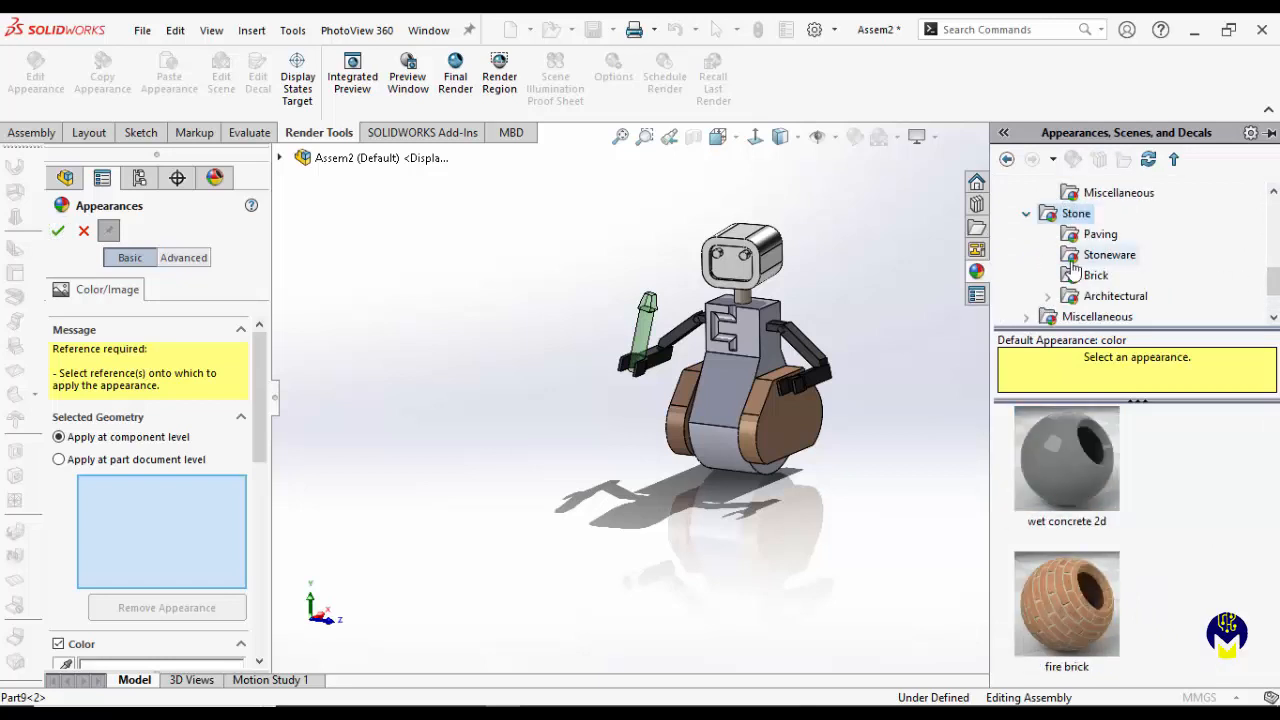
left_click(1098, 235)
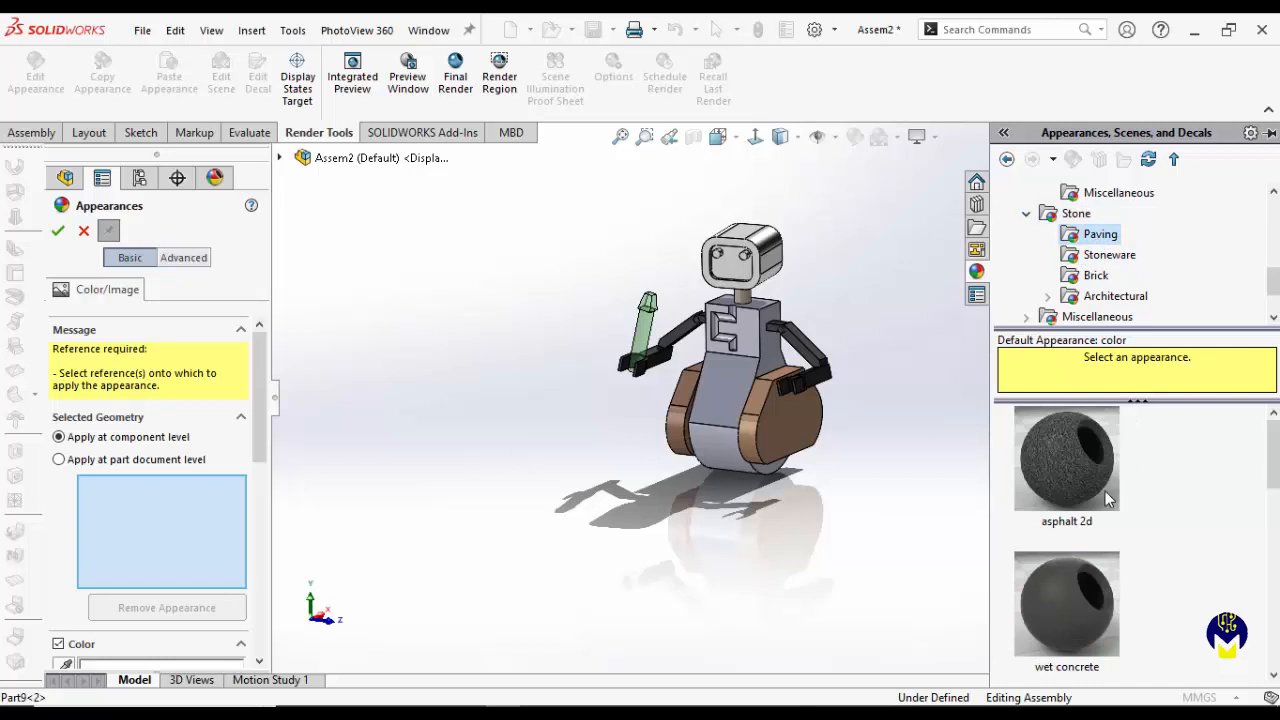
scroll(1101, 487, "down", 4)
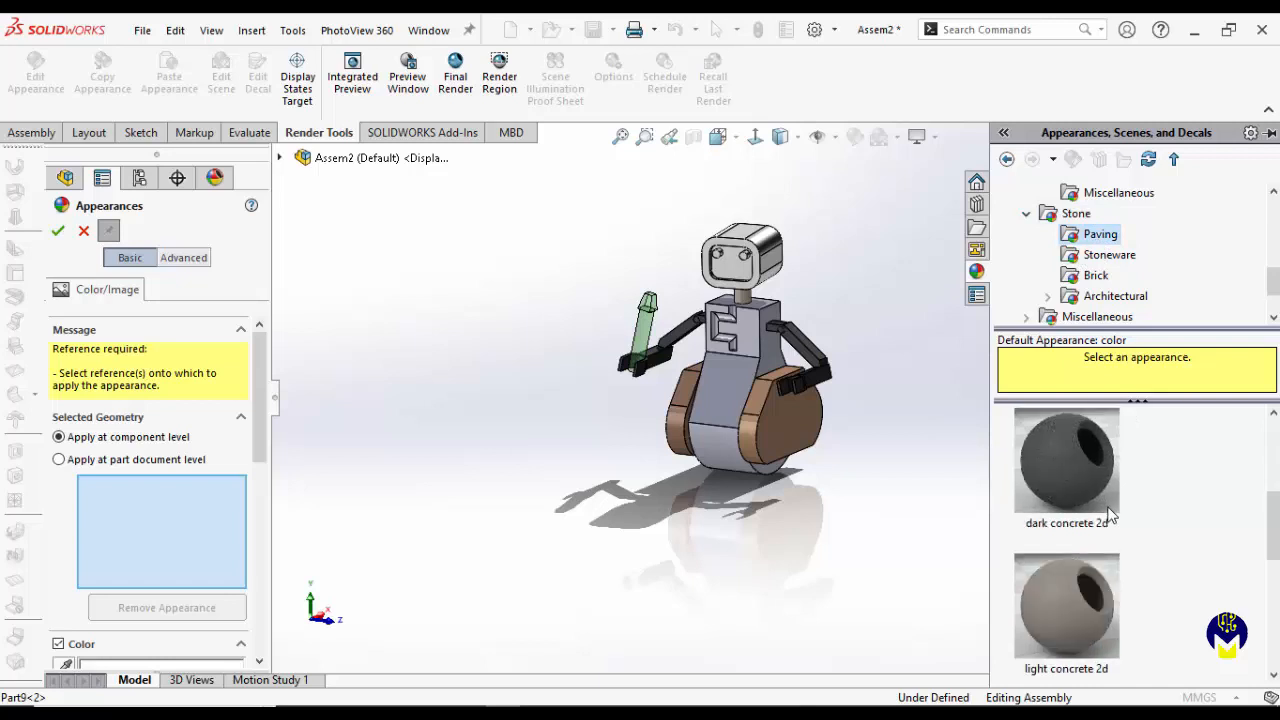
left_click(1026, 213)
scroll(1100, 255, "up", 1)
scroll(1100, 257, "up", 2)
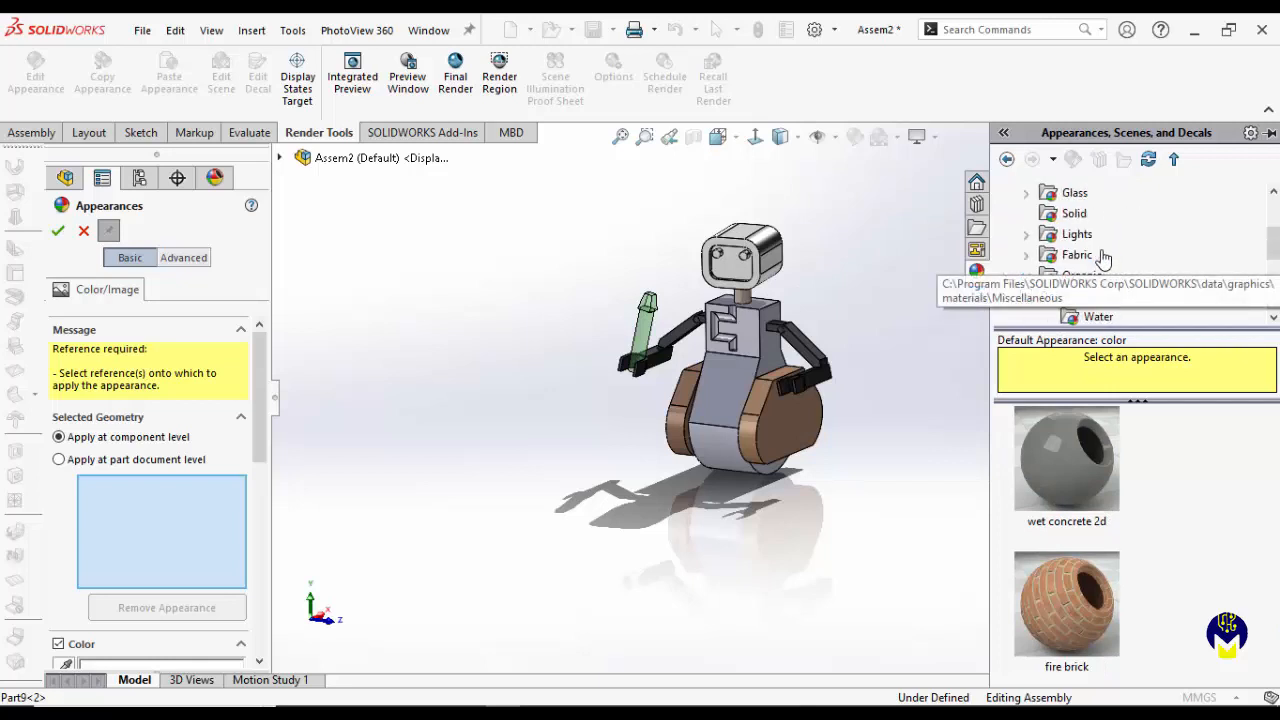
Step: Apply the canvas appearance from the Cloth fabrics to the robot's main body and finish editing appearances
left_click(1026, 255)
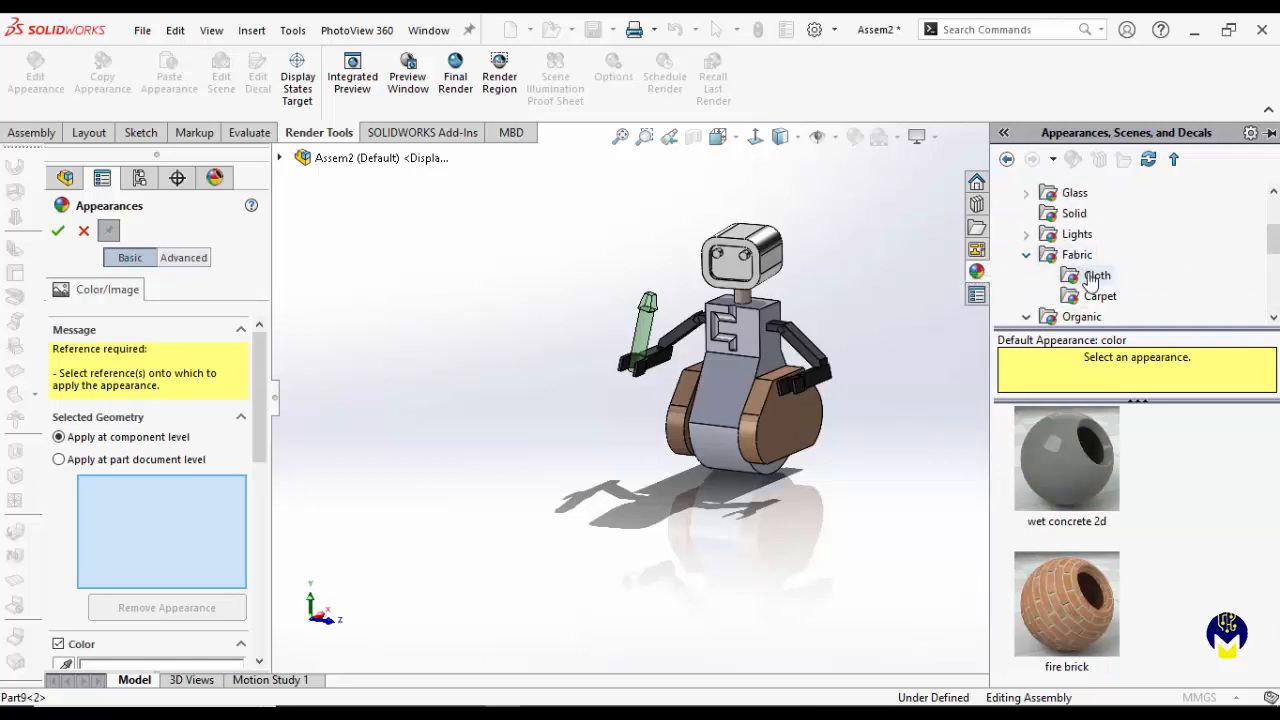
left_click(1095, 275)
scroll(1120, 486, "down", 2)
scroll(1120, 490, "down", 3)
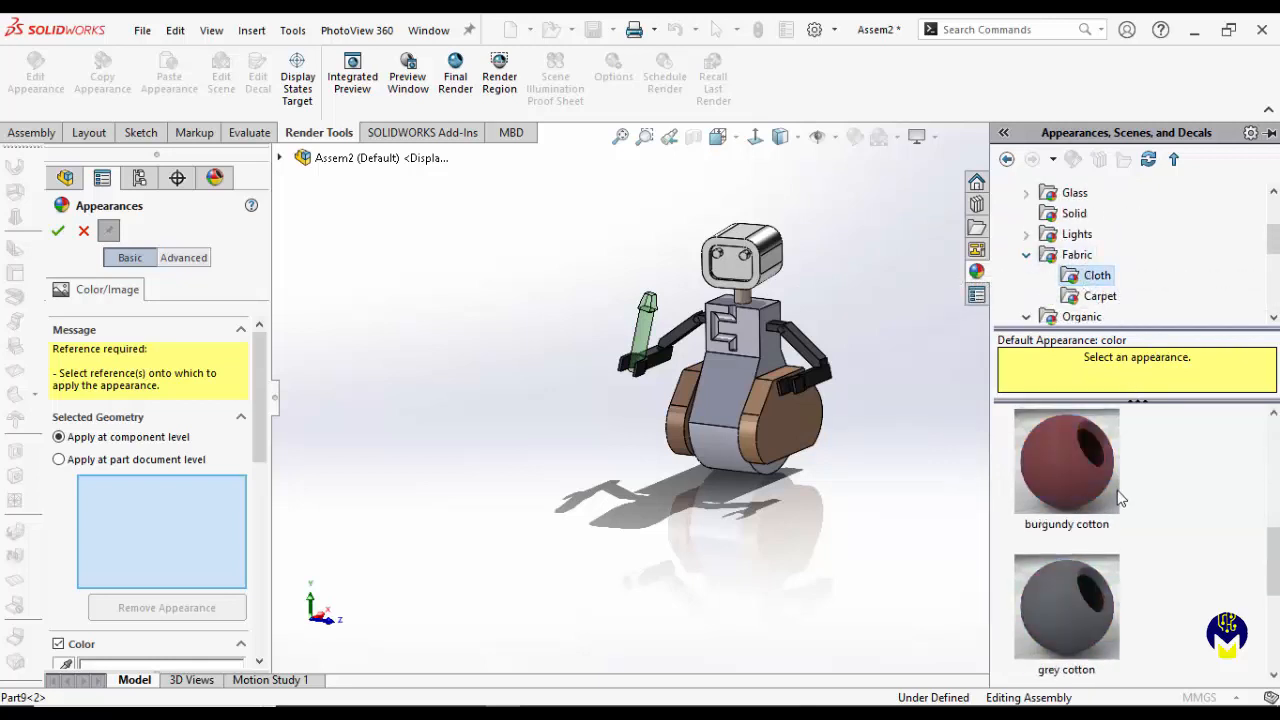
left_click(1097, 490)
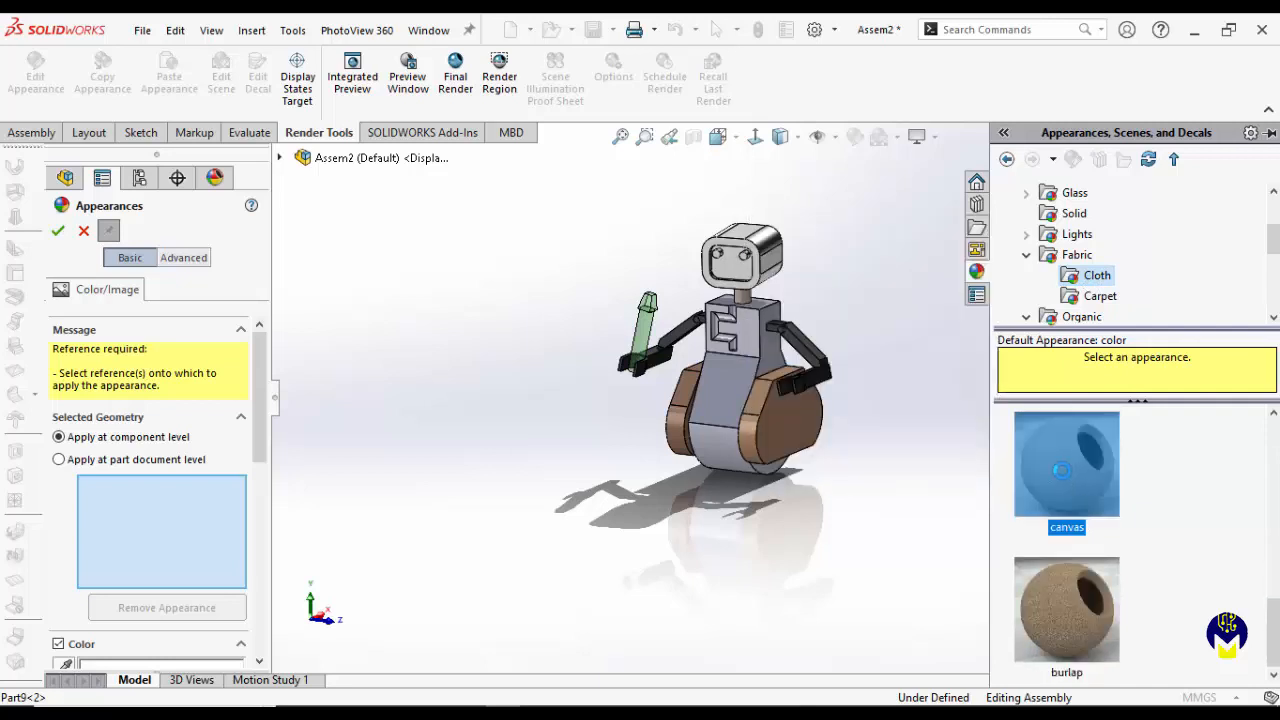
left_click(760, 396)
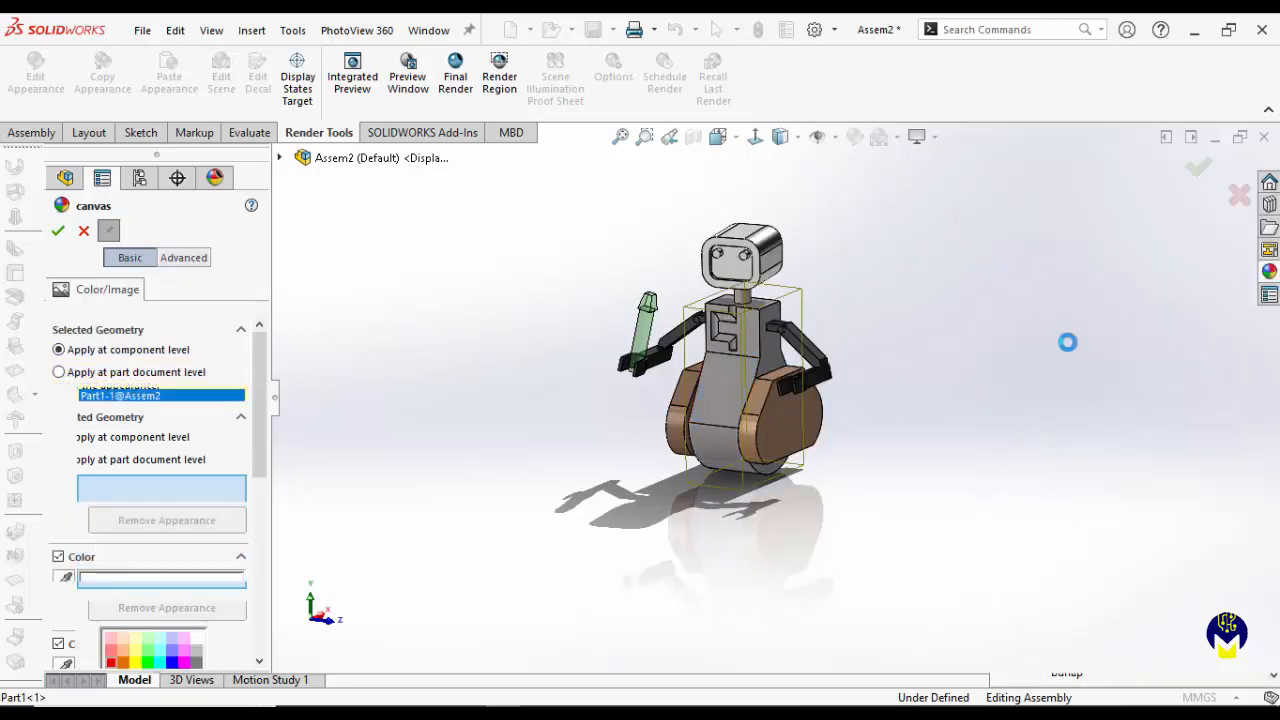
left_click(57, 232)
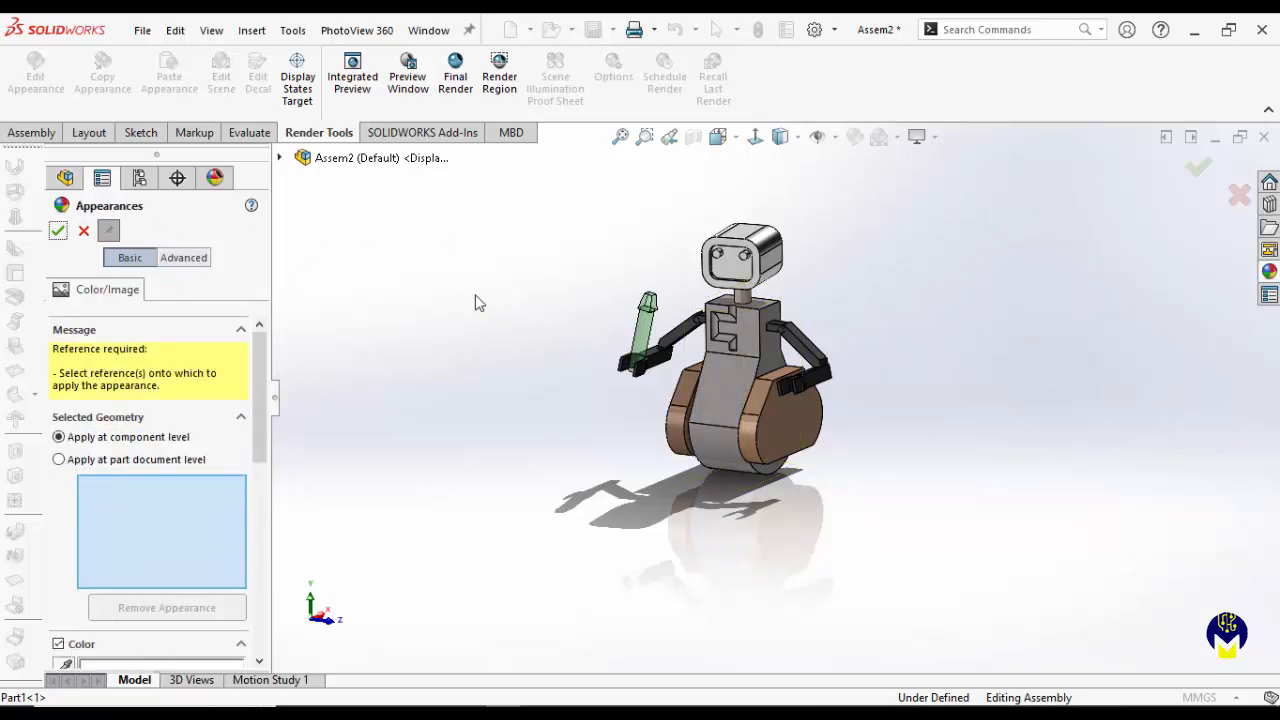
left_click(84, 231)
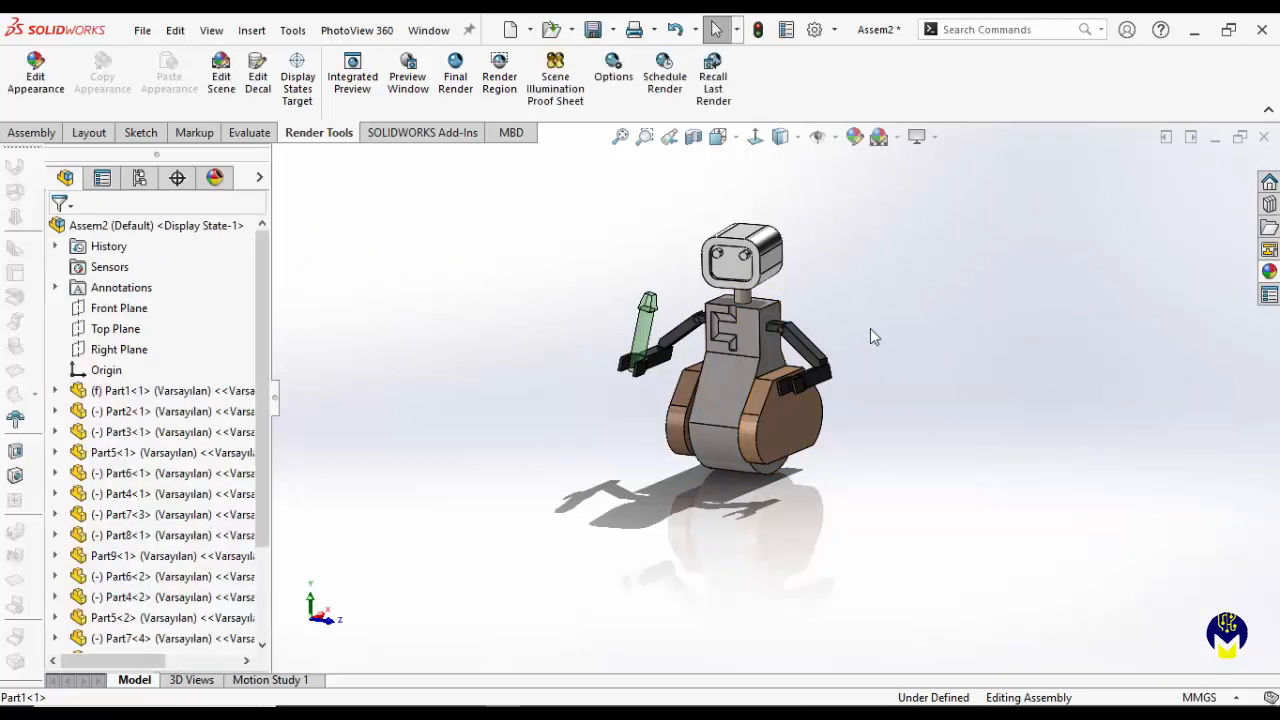
Step: Look through the presentation scenes and apply Urban 4 Image 1 as the assembly's scene
scroll(826, 312, "down", 2)
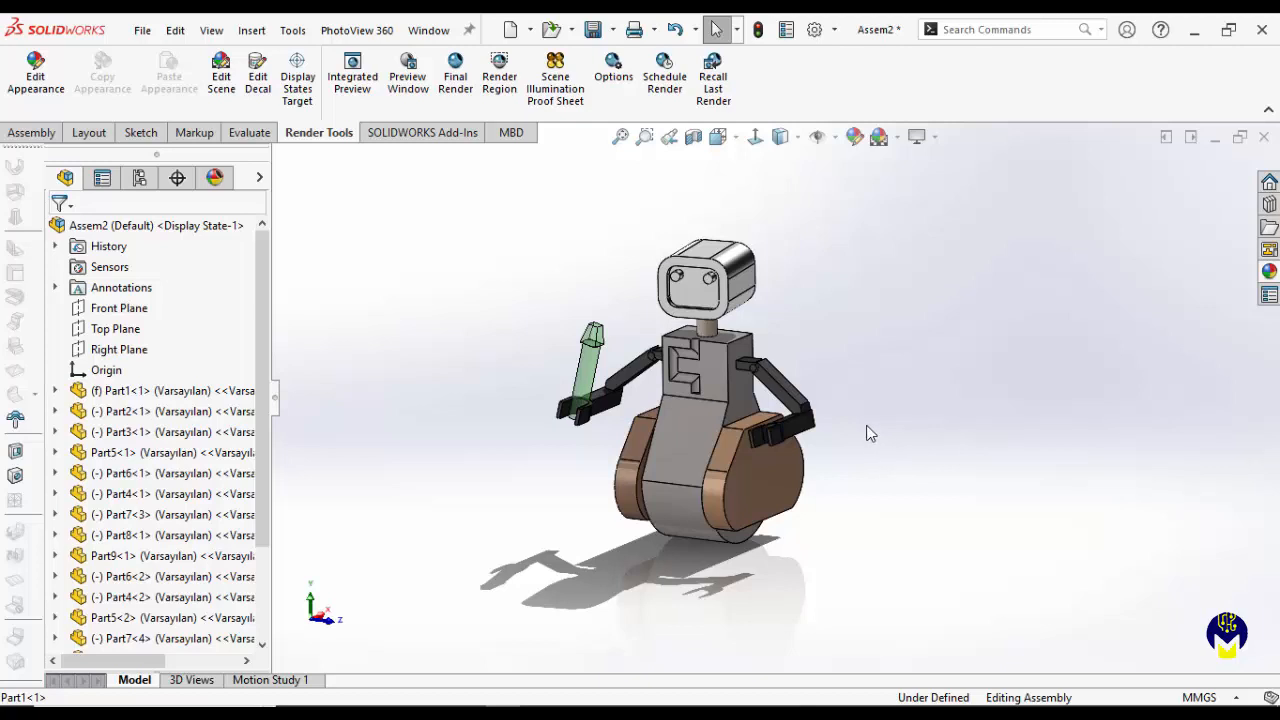
scroll(868, 433, "down", 2)
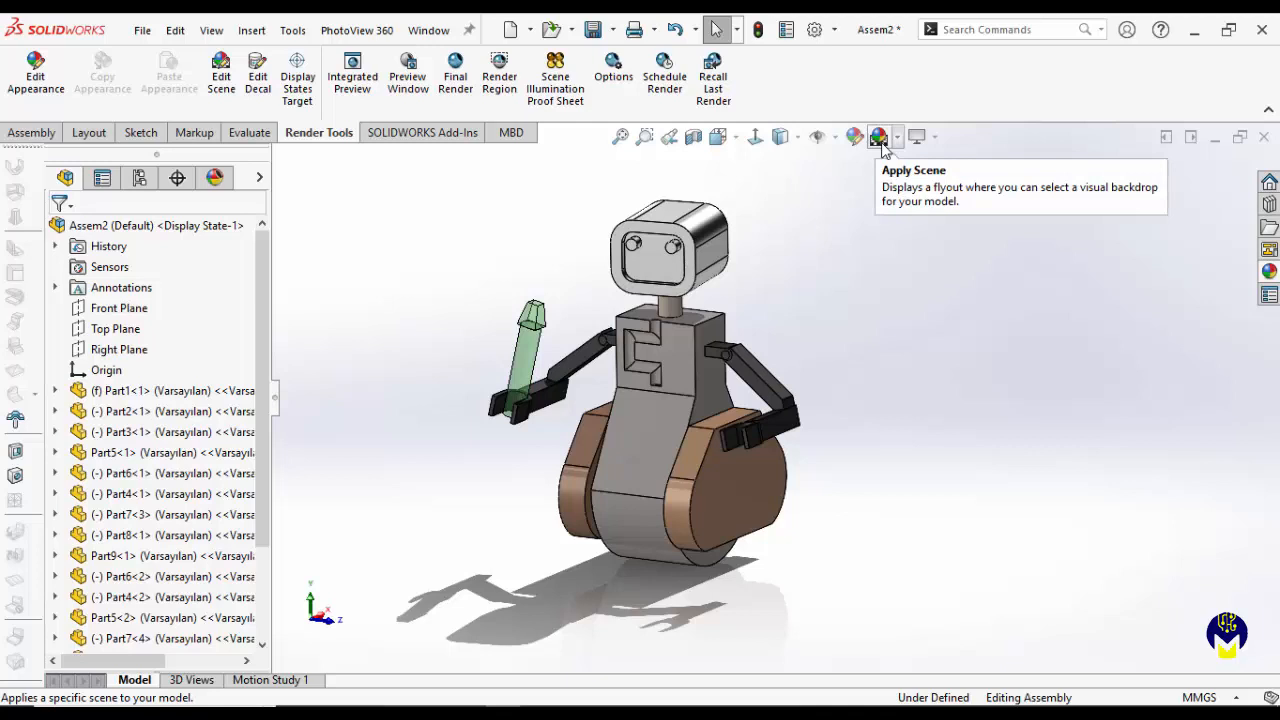
left_click(222, 80)
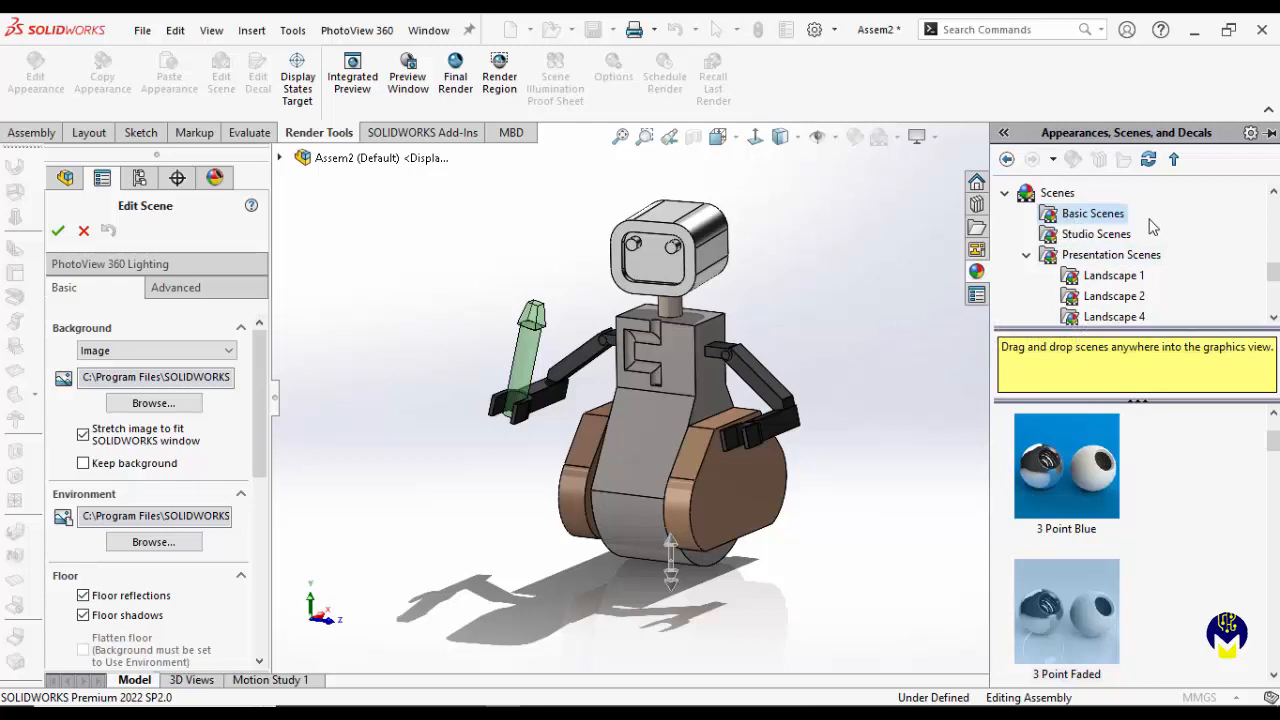
left_click(1115, 277)
scroll(1092, 487, "down", 4)
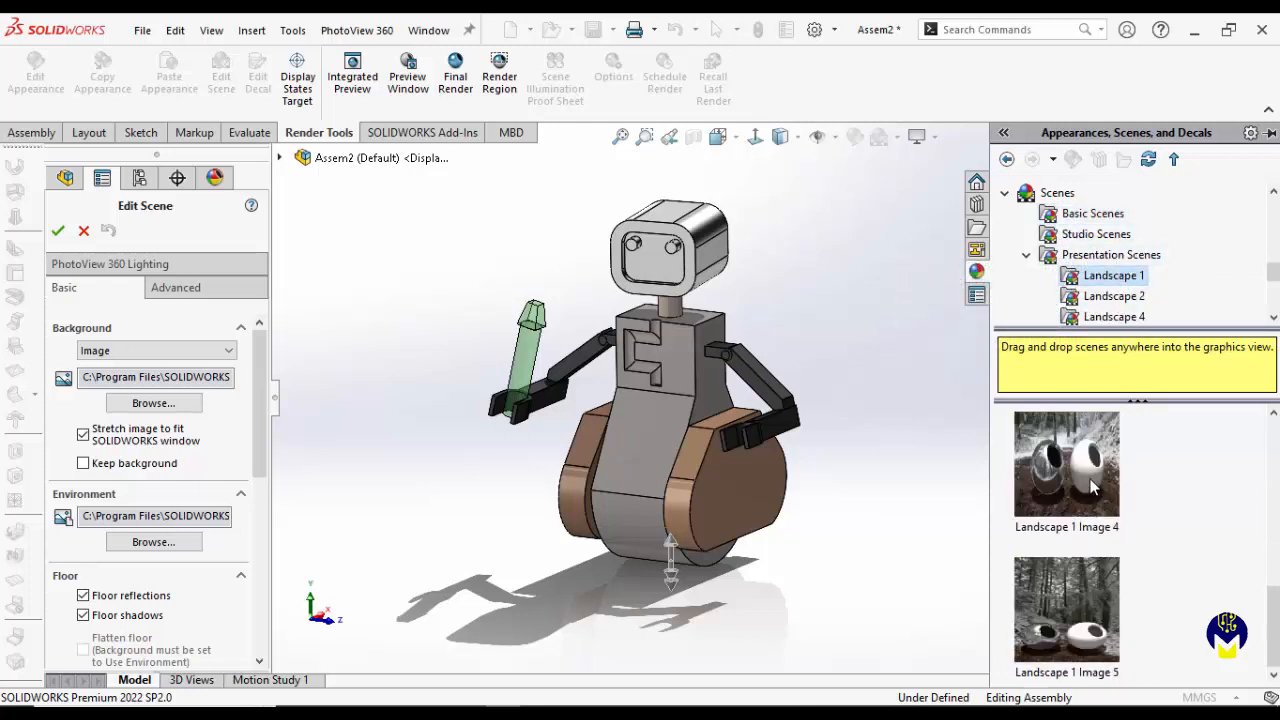
left_click(1112, 296)
scroll(1114, 296, "down", 2)
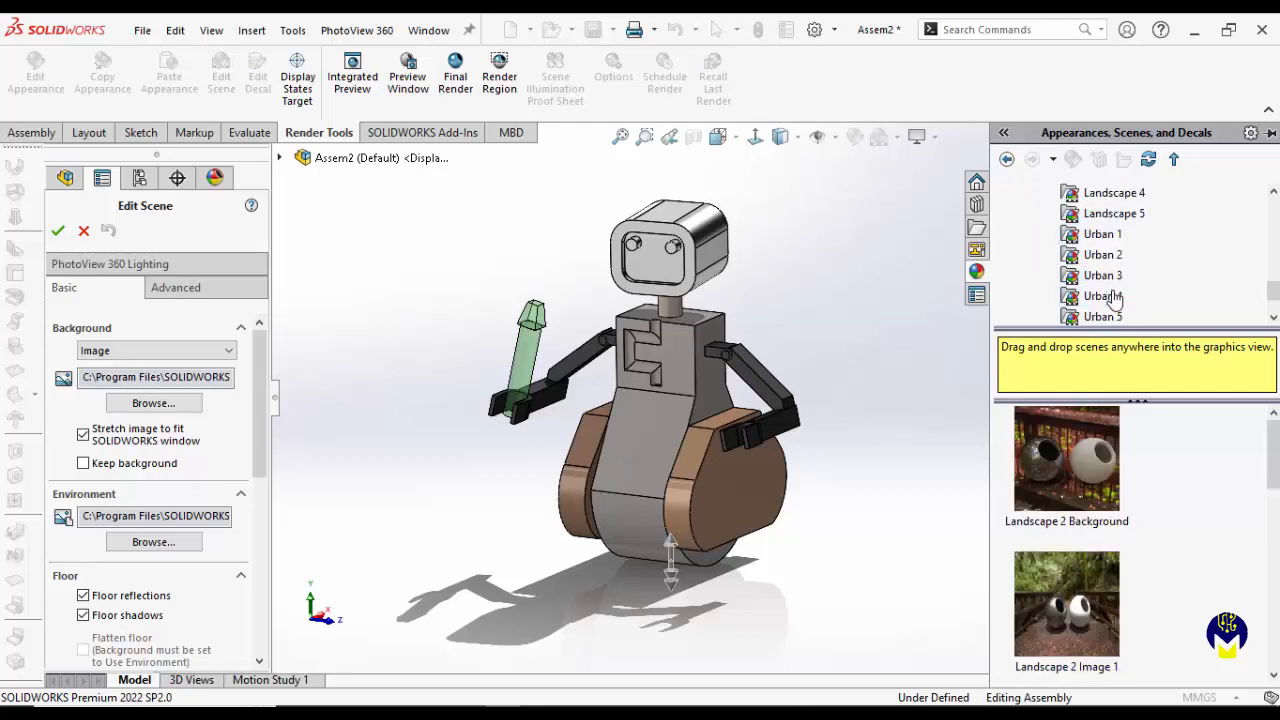
left_click(1115, 296)
scroll(1127, 533, "down", 1)
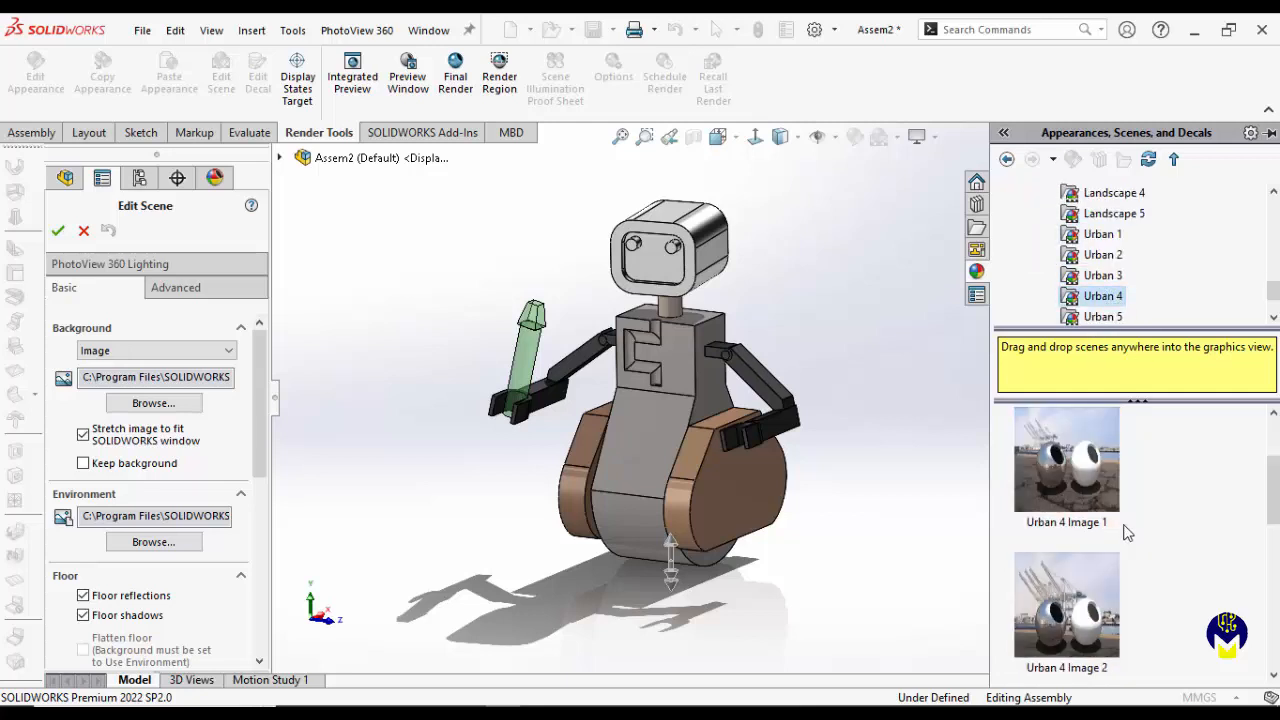
double_click(1103, 450)
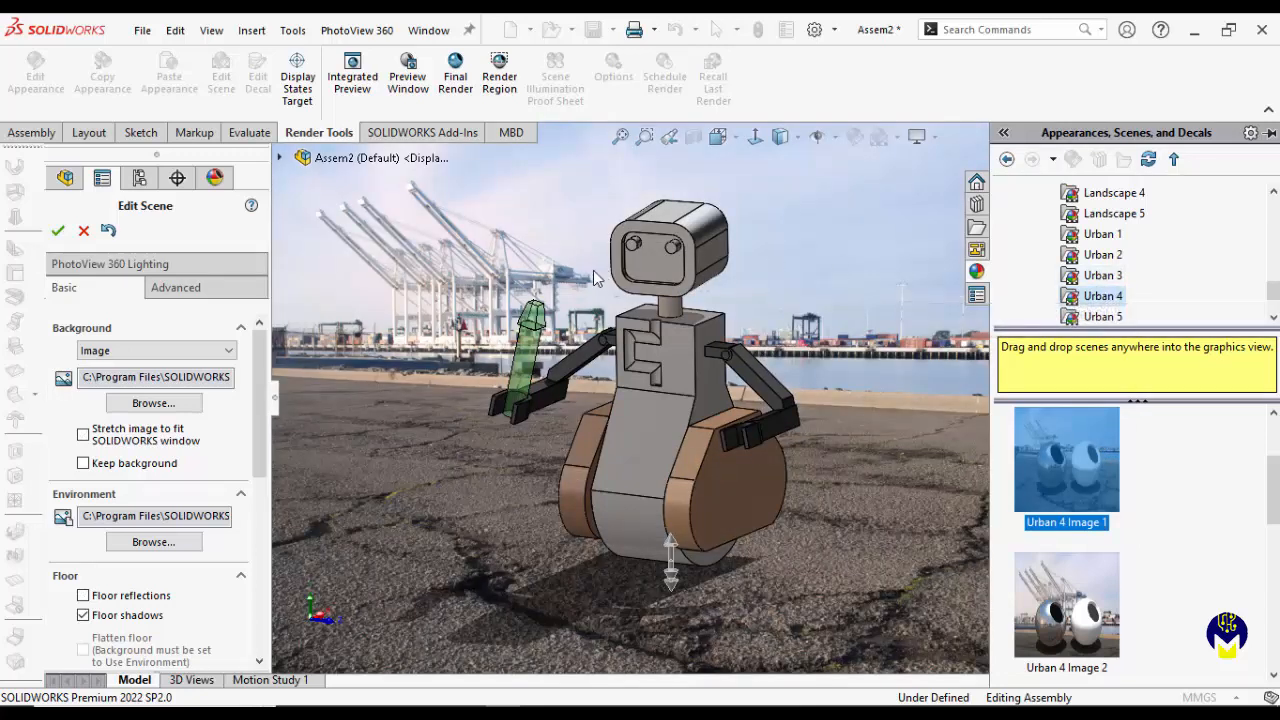
scroll(1111, 291, "down", 1)
scroll(1114, 296, "up", 2)
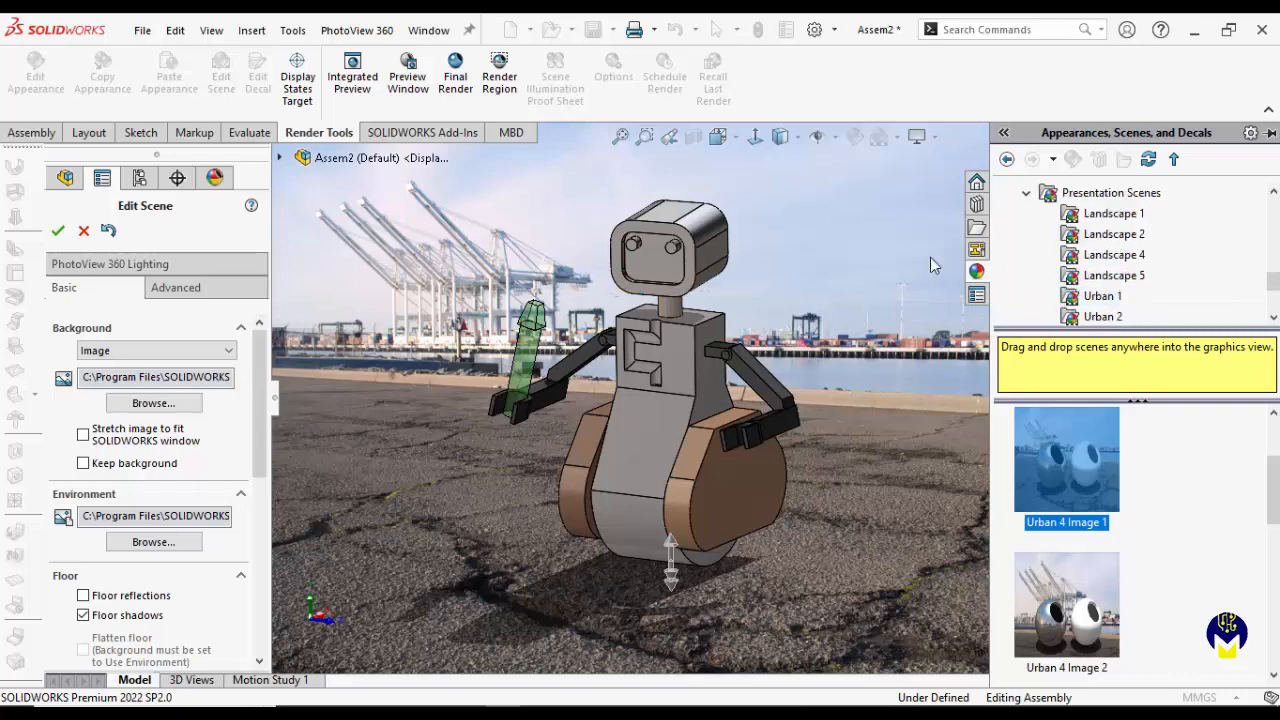
left_click(57, 231)
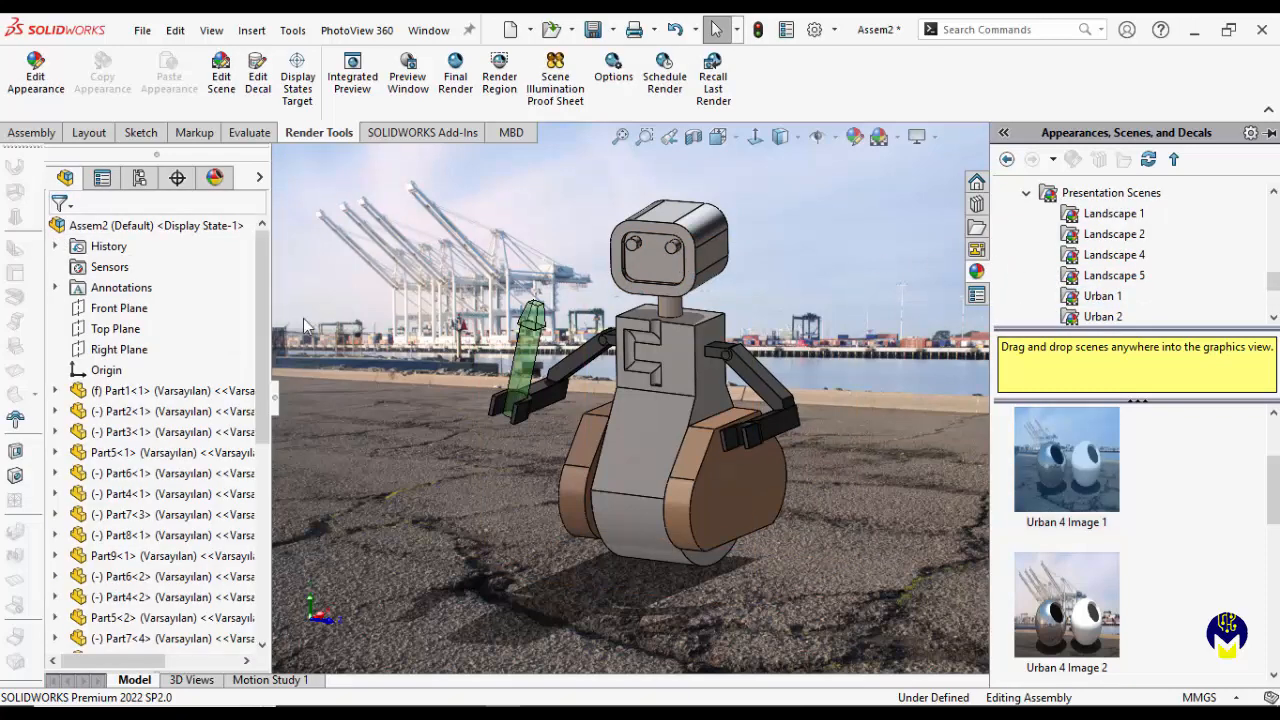
Step: Review the scene settings and render a preview in the preview window without a camera or perspective, closing it when done
left_click(221, 78)
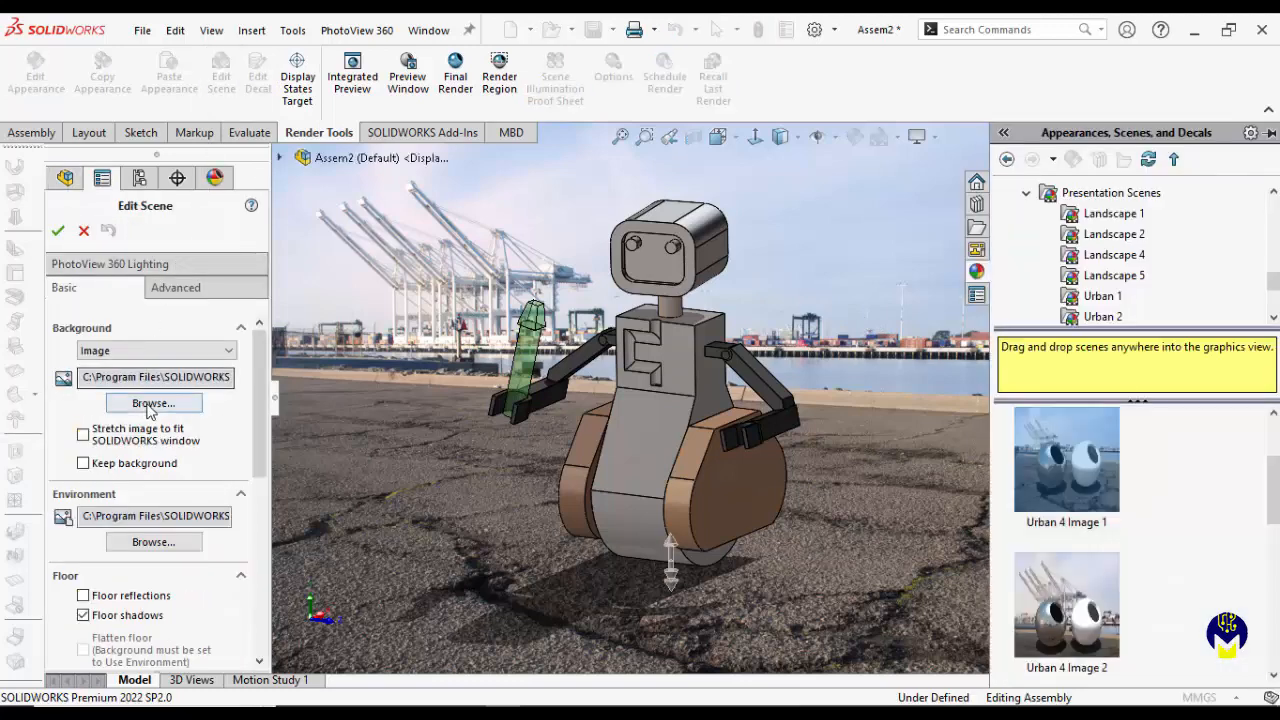
left_click(58, 230)
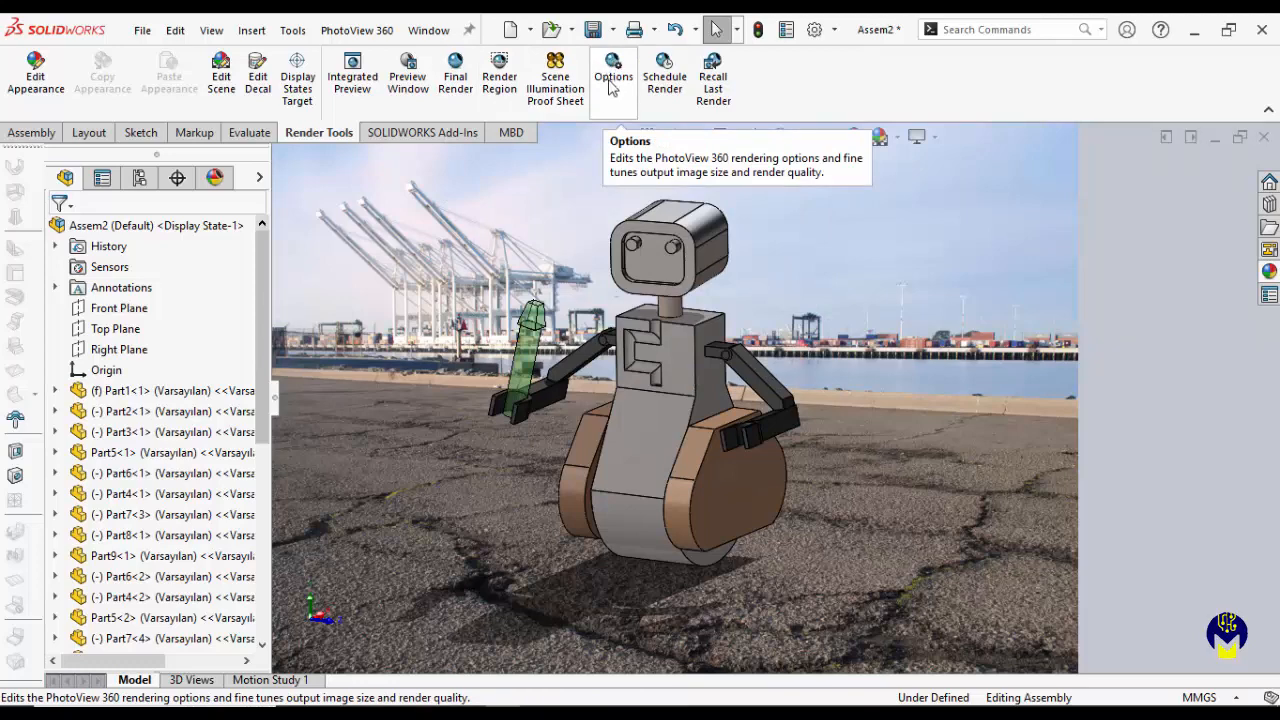
left_click(419, 82)
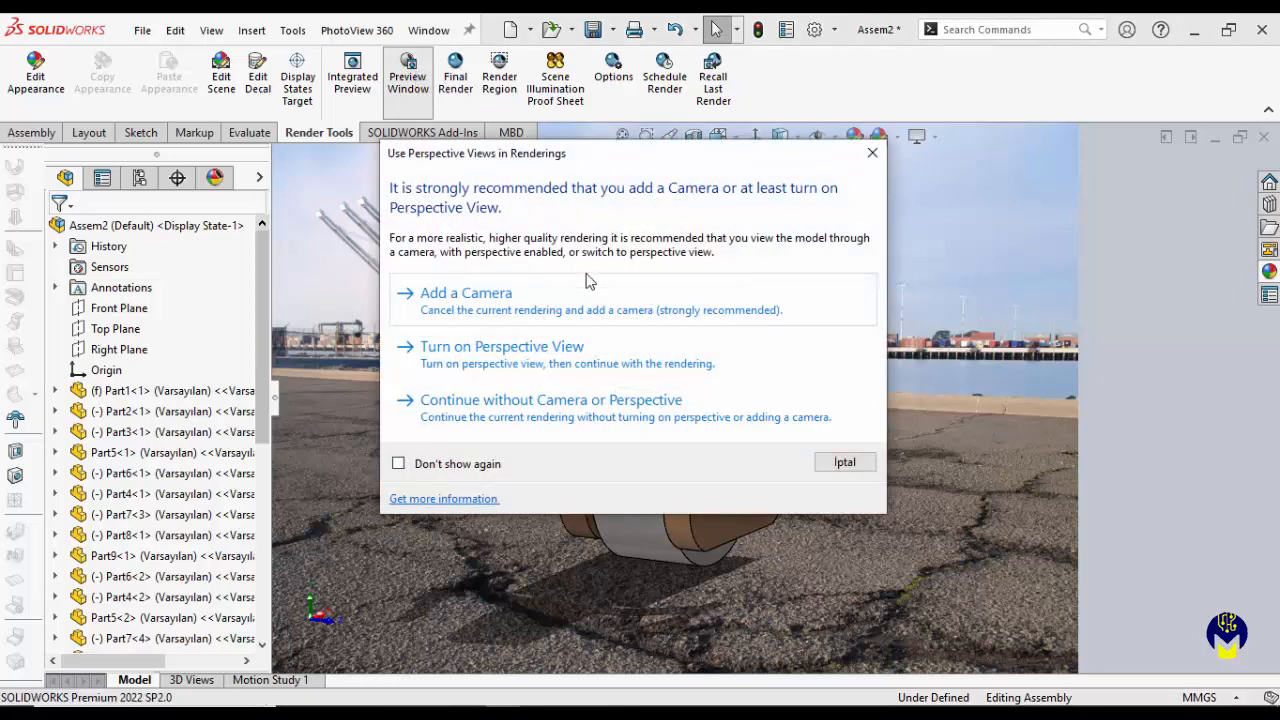
left_click(595, 399)
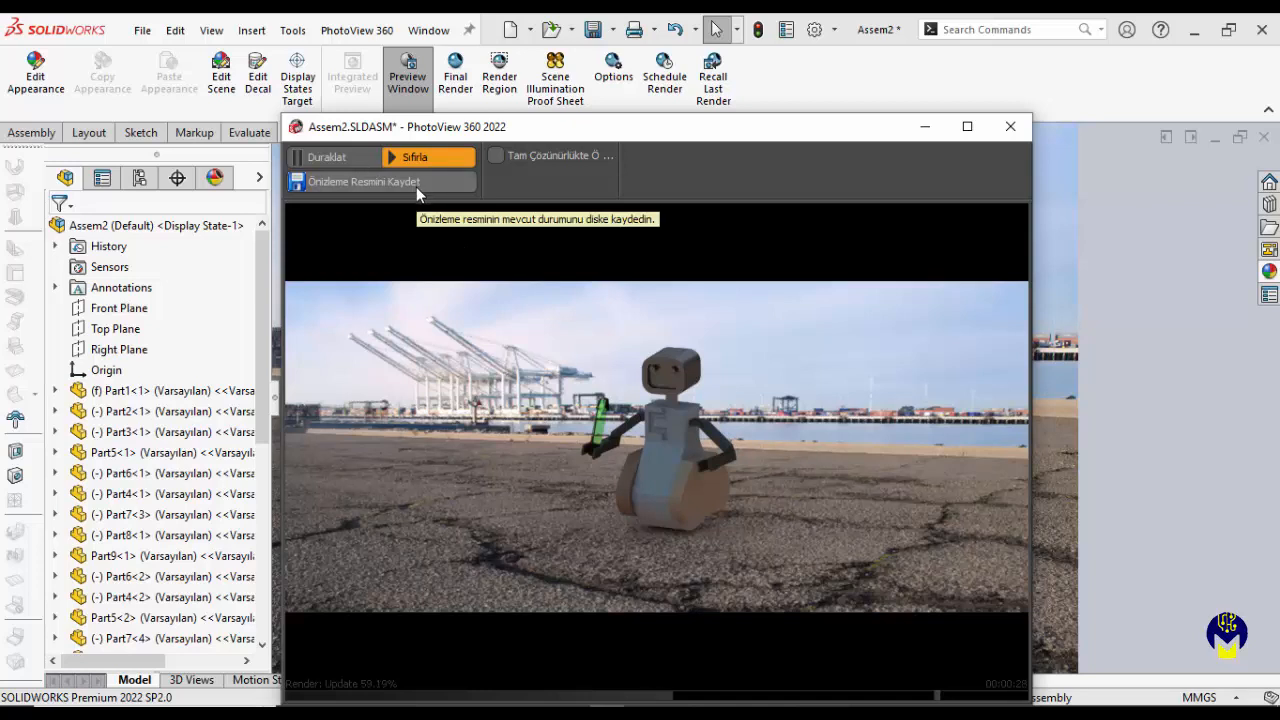
left_click(1009, 126)
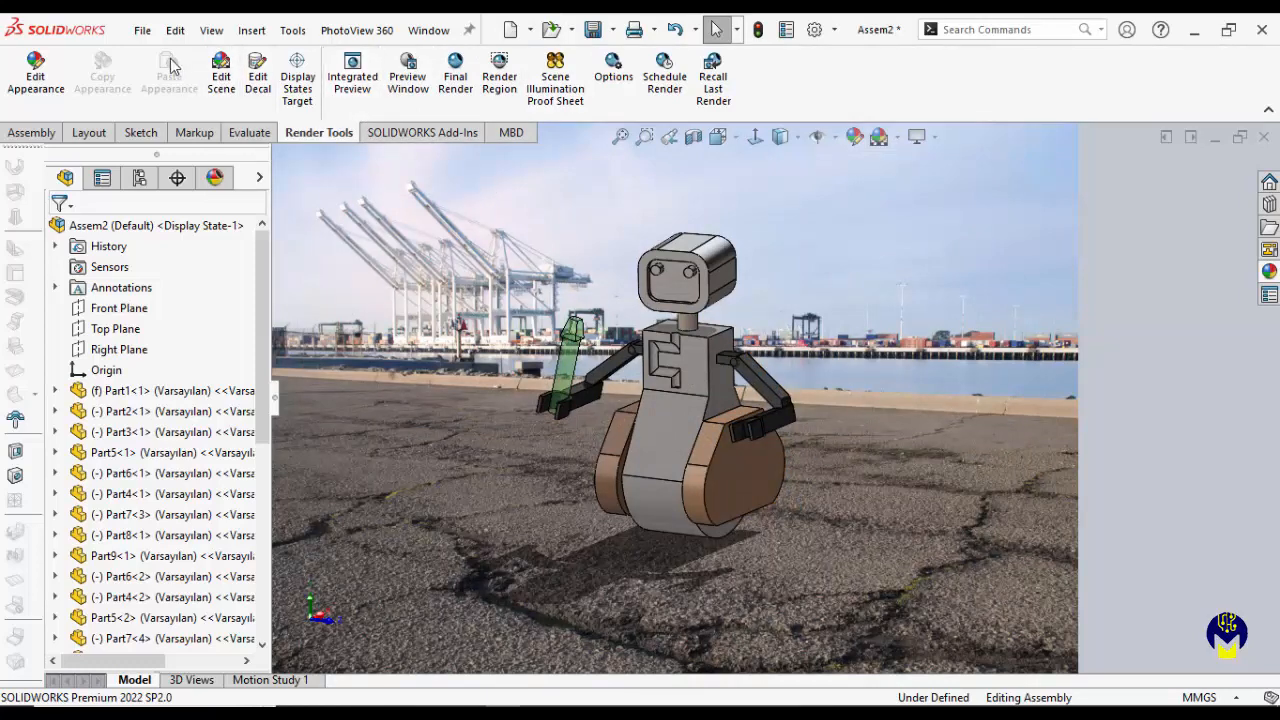
Step: Apply the chromium plate appearance from the Chrome metals to the robot's head, keeping the appearance settings pinned open
left_click(40, 78)
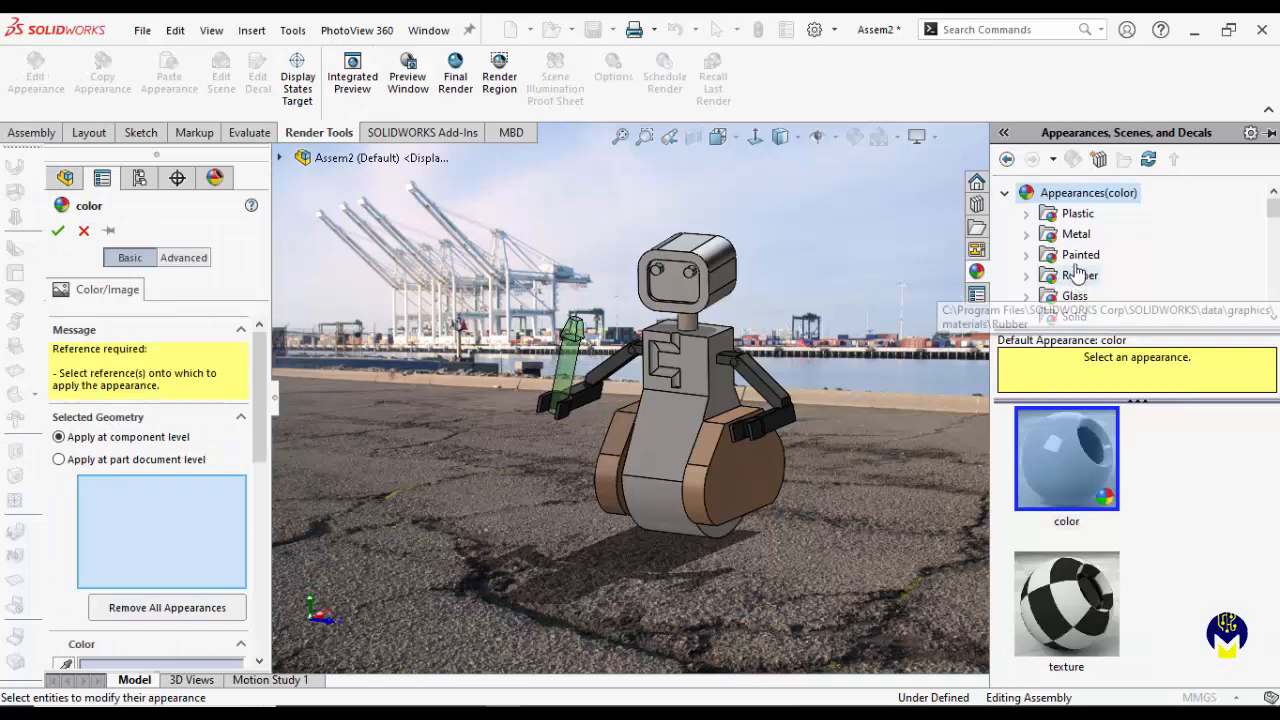
left_click(1027, 235)
left_click(1103, 235)
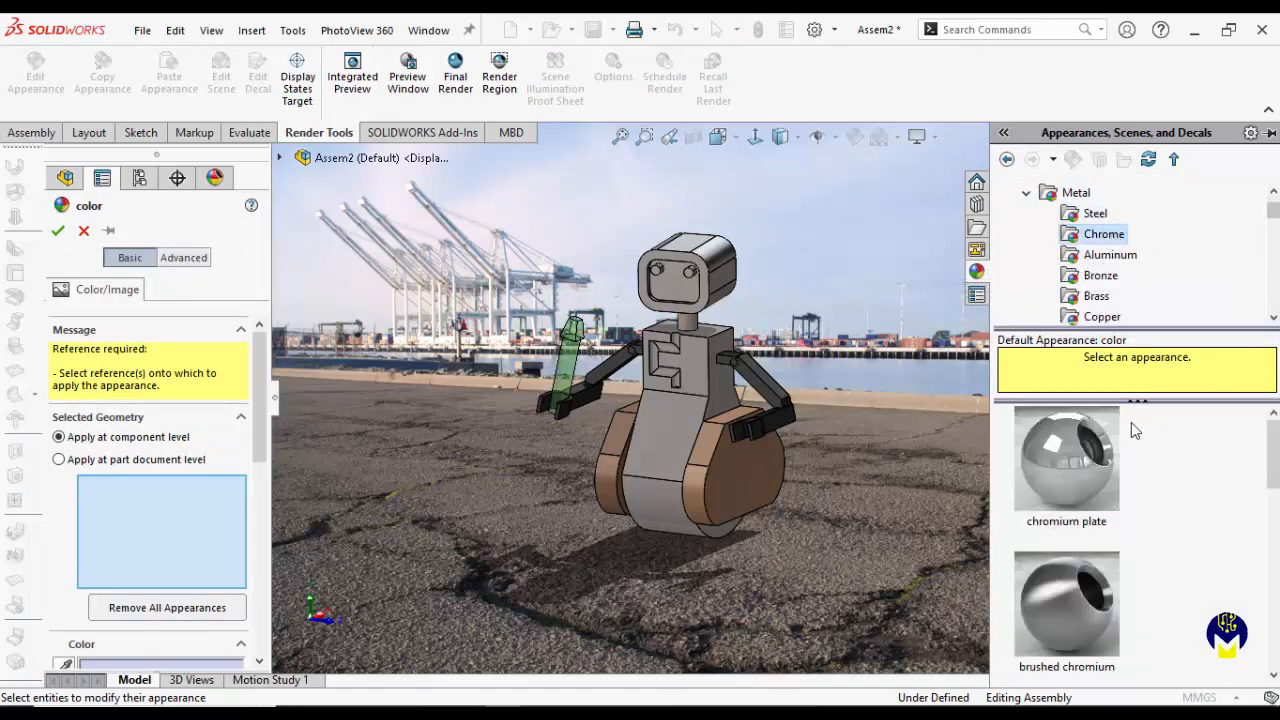
left_click(1082, 455)
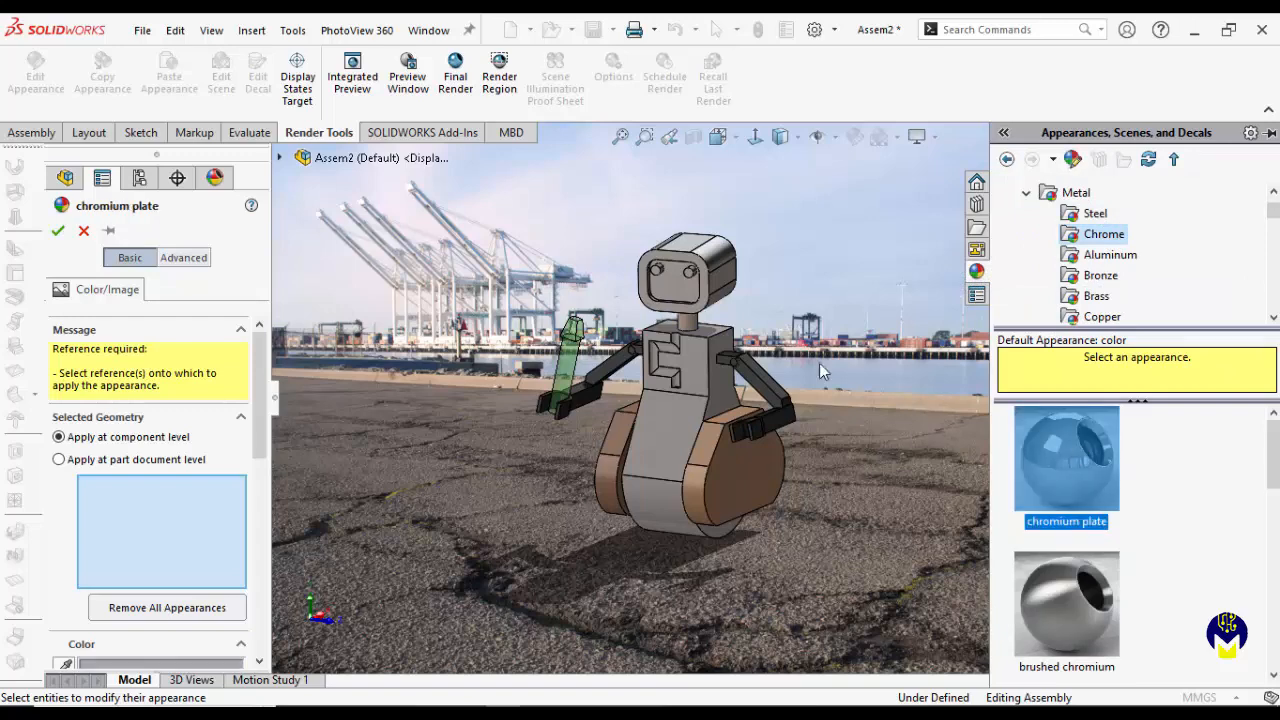
left_click(109, 231)
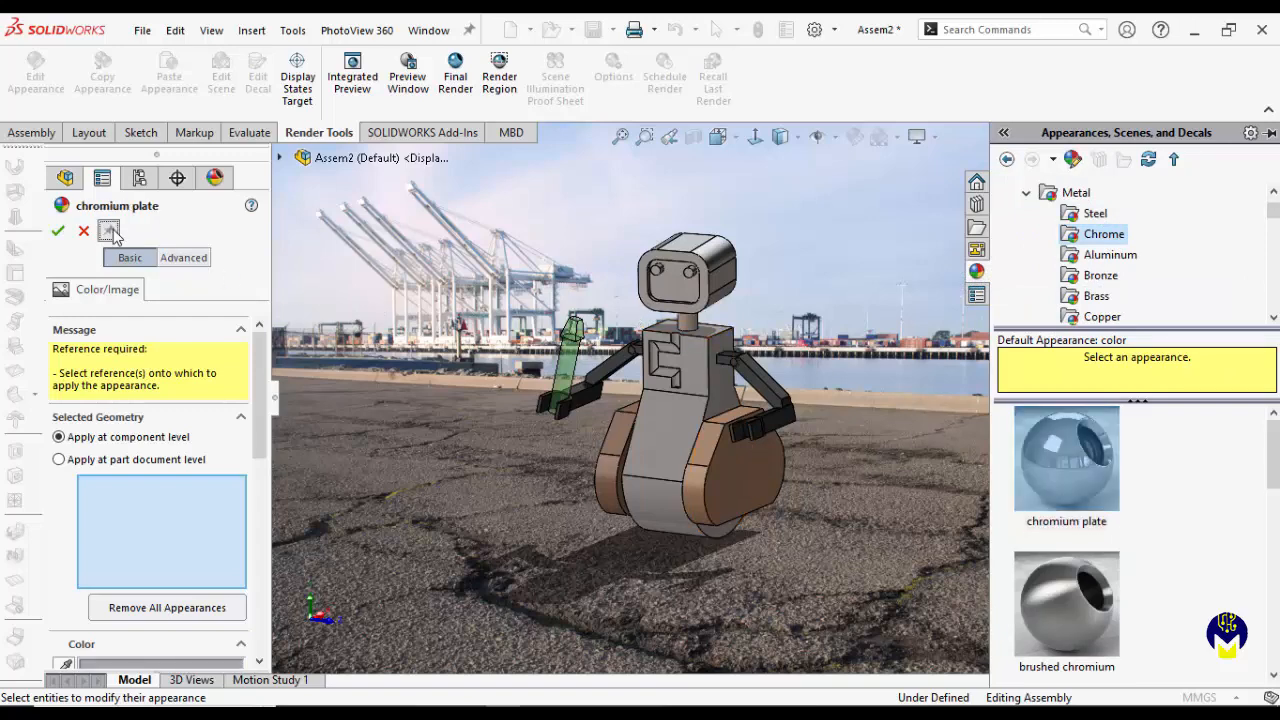
left_click(678, 298)
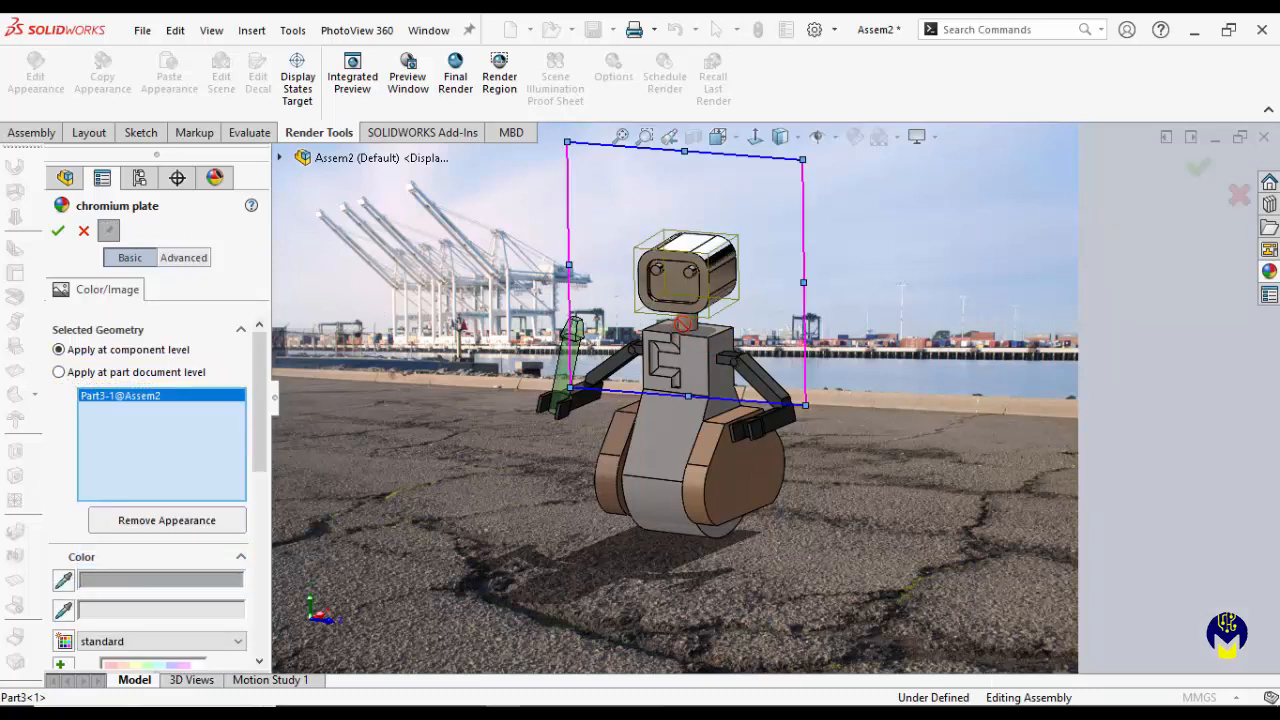
Step: Extend the chromium plate appearance to the neck, the main body and both side body parts
middle_click_drag(786, 333, 735, 340)
scroll(702, 352, "down", 6)
left_click(657, 407)
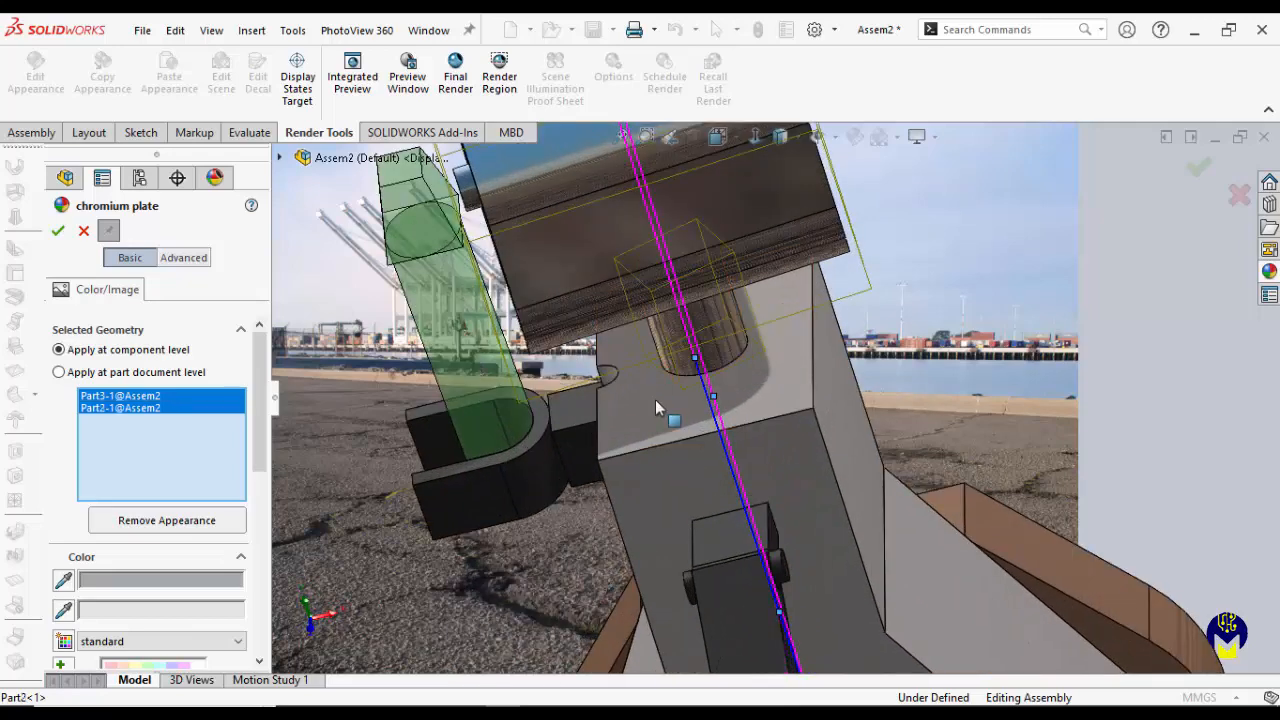
left_click(672, 478)
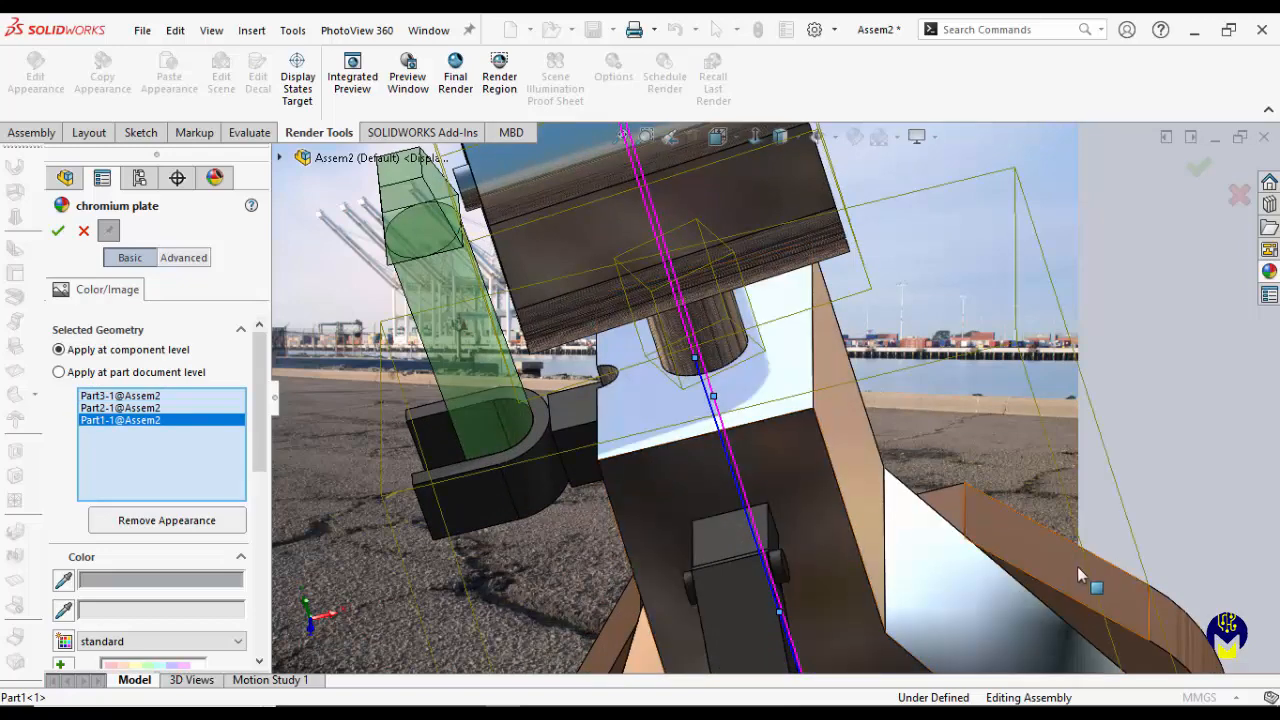
left_click(980, 580)
scroll(935, 594, "up", 5)
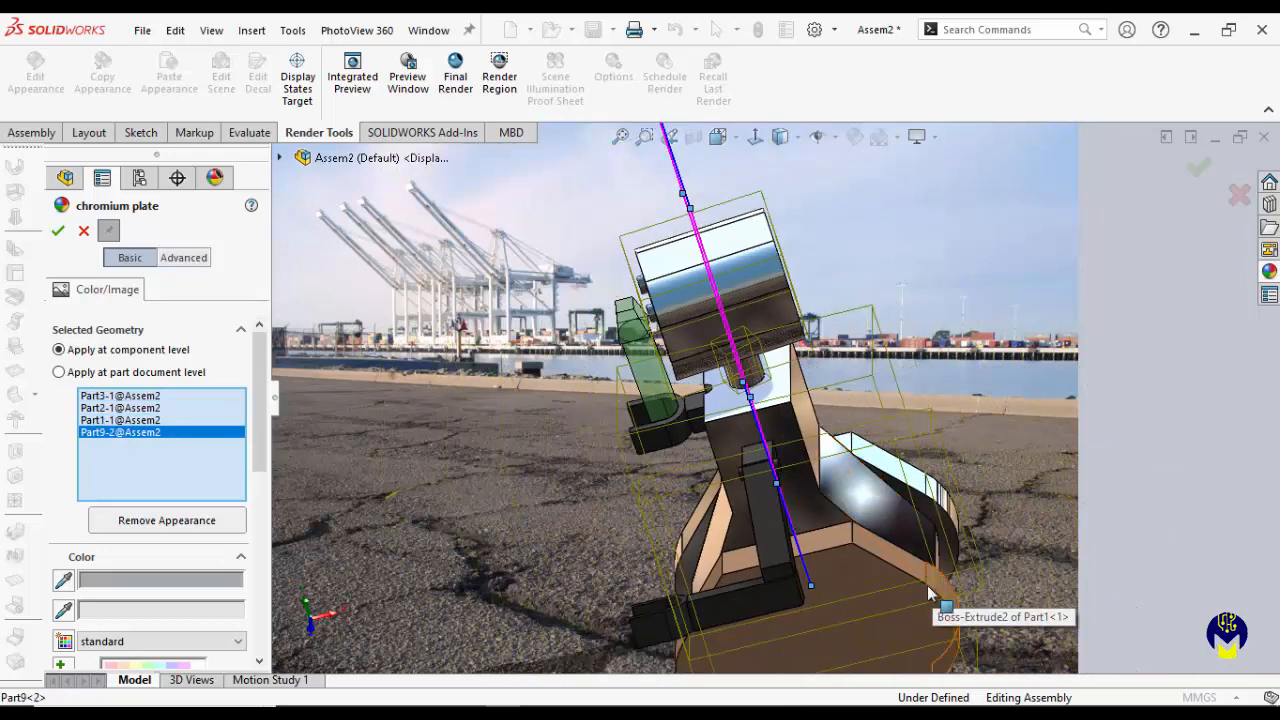
left_click(840, 608)
Step: Apply the chromium plate appearance to the upper link, shoulder pin and shoulder block of the robot's empty-handed arm
middle_click_drag(837, 609, 833, 566)
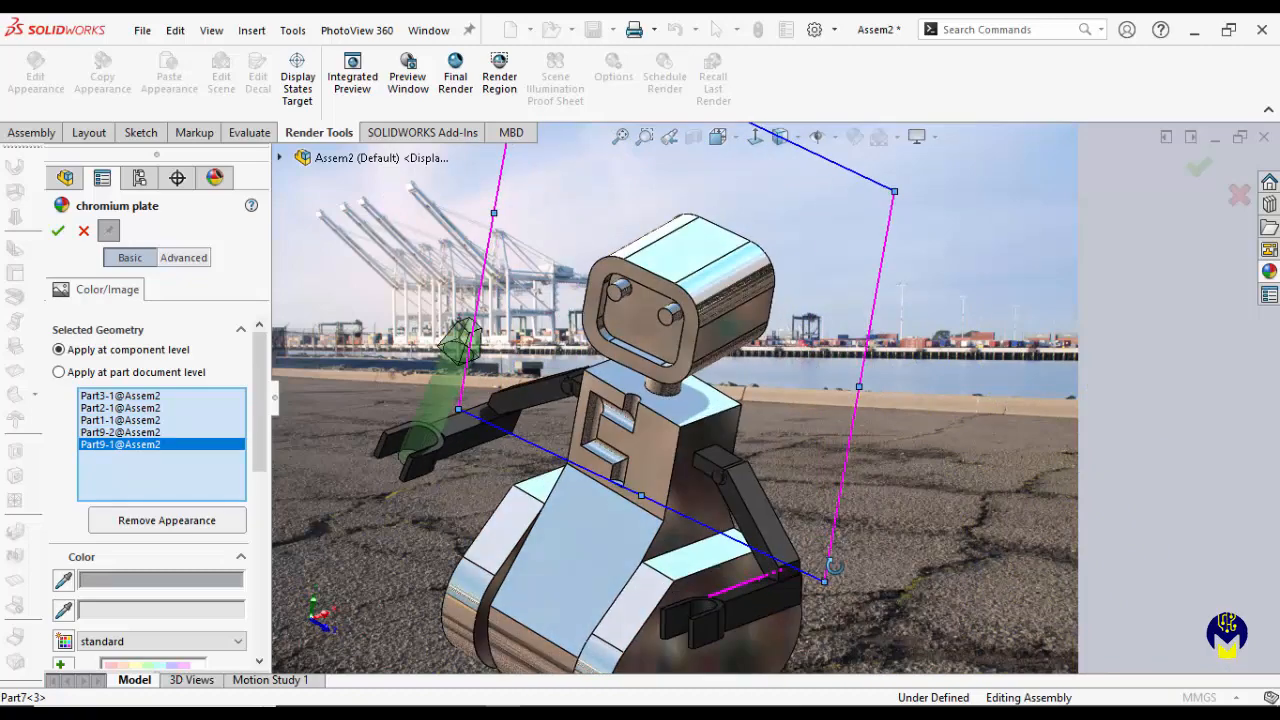
scroll(751, 529, "down", 3)
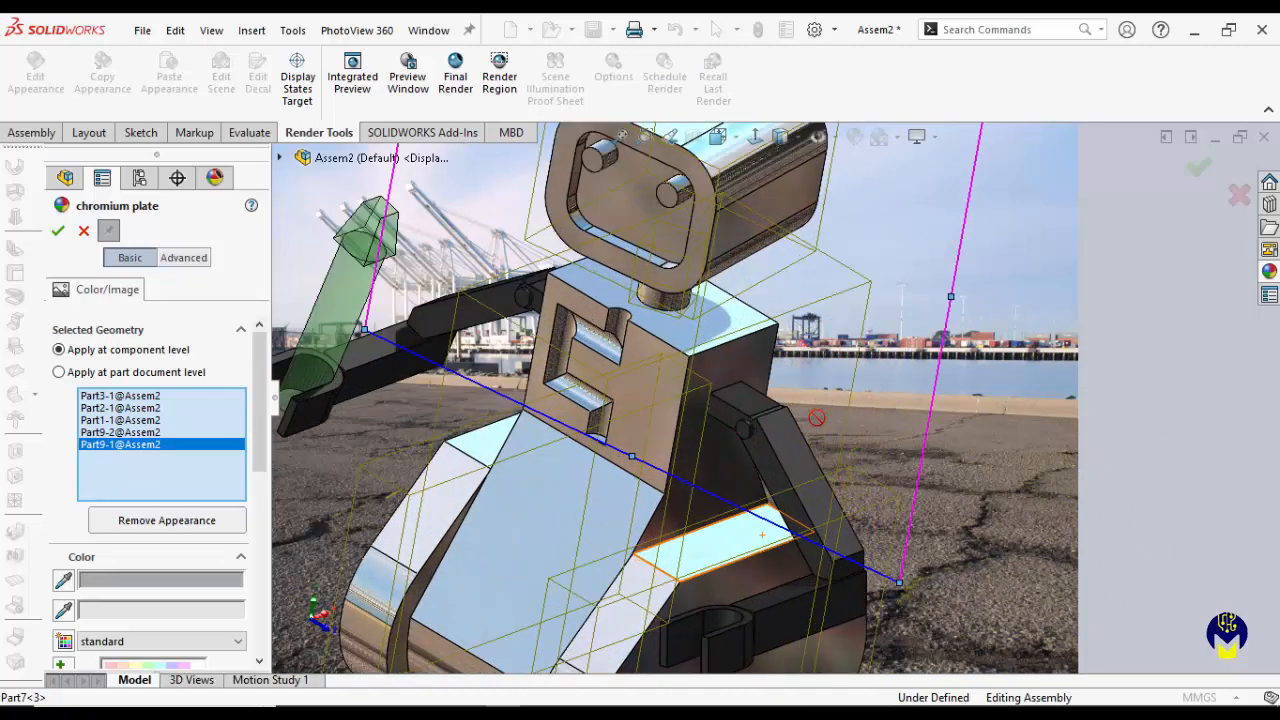
mouse_move(854, 413)
middle_mouse_down()
mouse_move(1025, 385)
mouse_move(1088, 340)
mouse_move(1037, 365)
mouse_move(866, 392)
middle_mouse_up()
scroll(1089, 337, "up", 2)
scroll(866, 392, "down", 4)
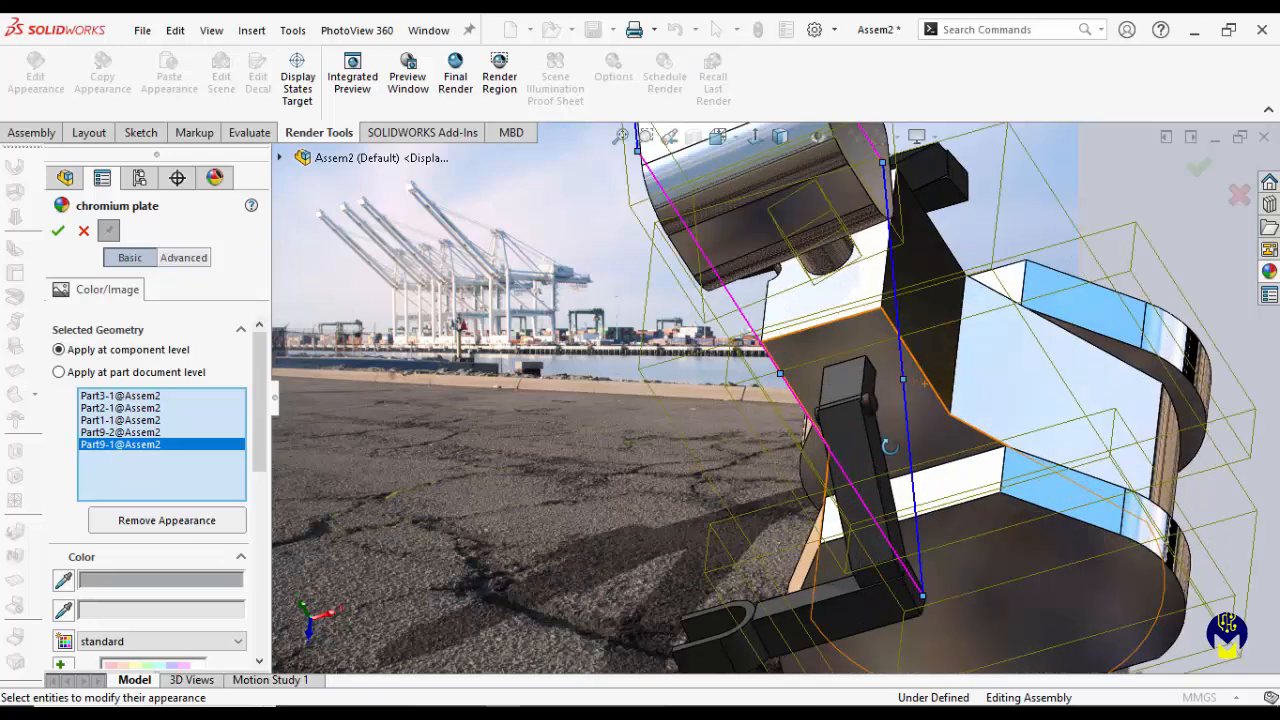
middle_click_drag(888, 447, 847, 460)
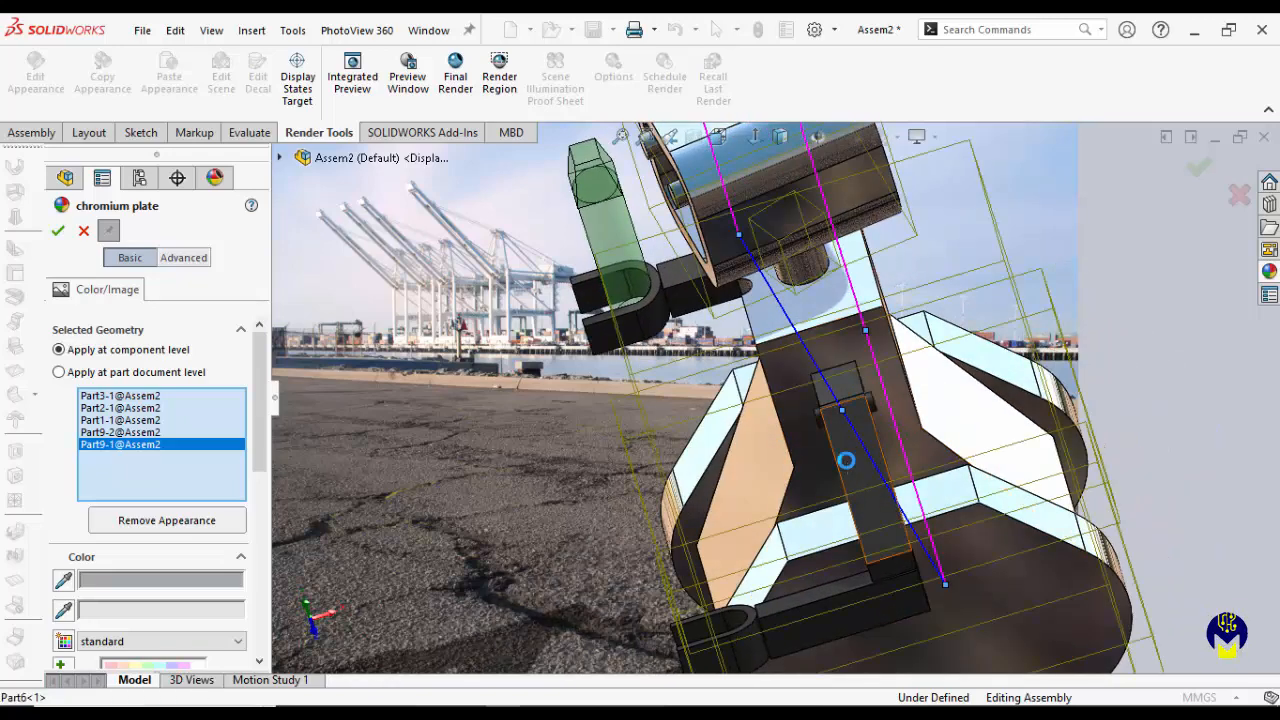
left_click(846, 460)
scroll(846, 460, "down", 4)
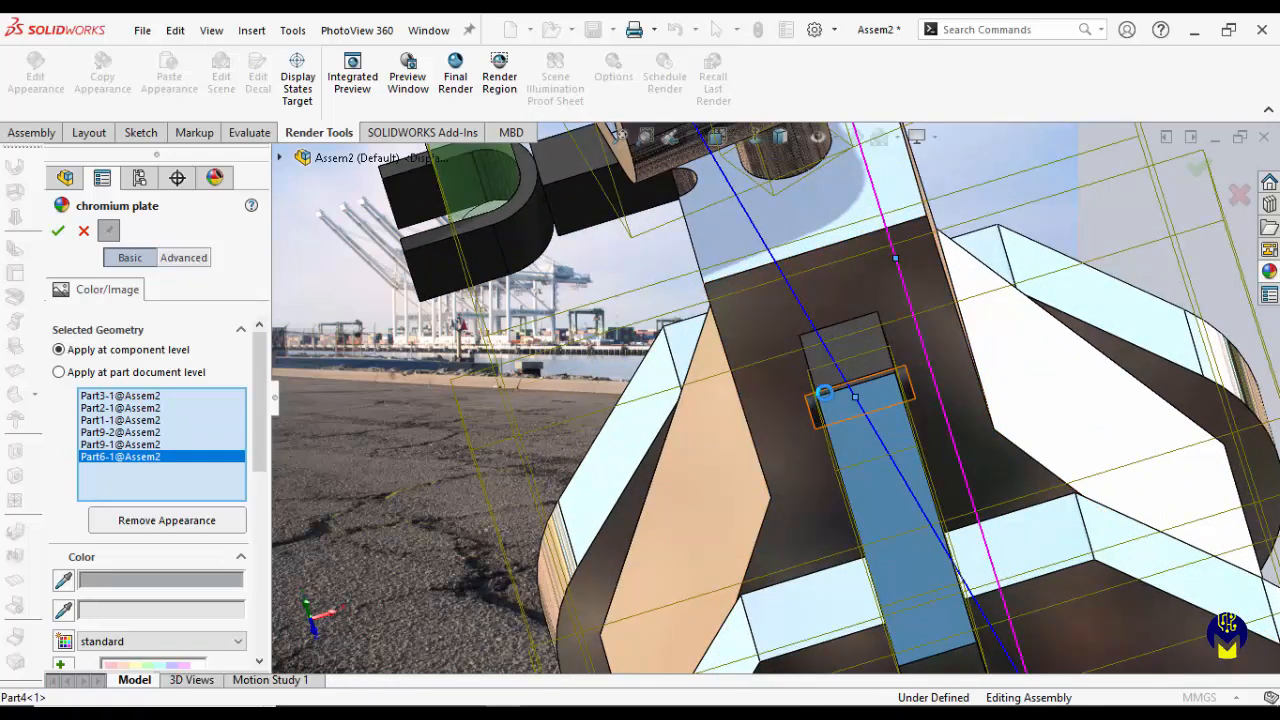
left_click(824, 393)
left_click(824, 380)
scroll(840, 445, "down", 3)
scroll(840, 445, "up", 2)
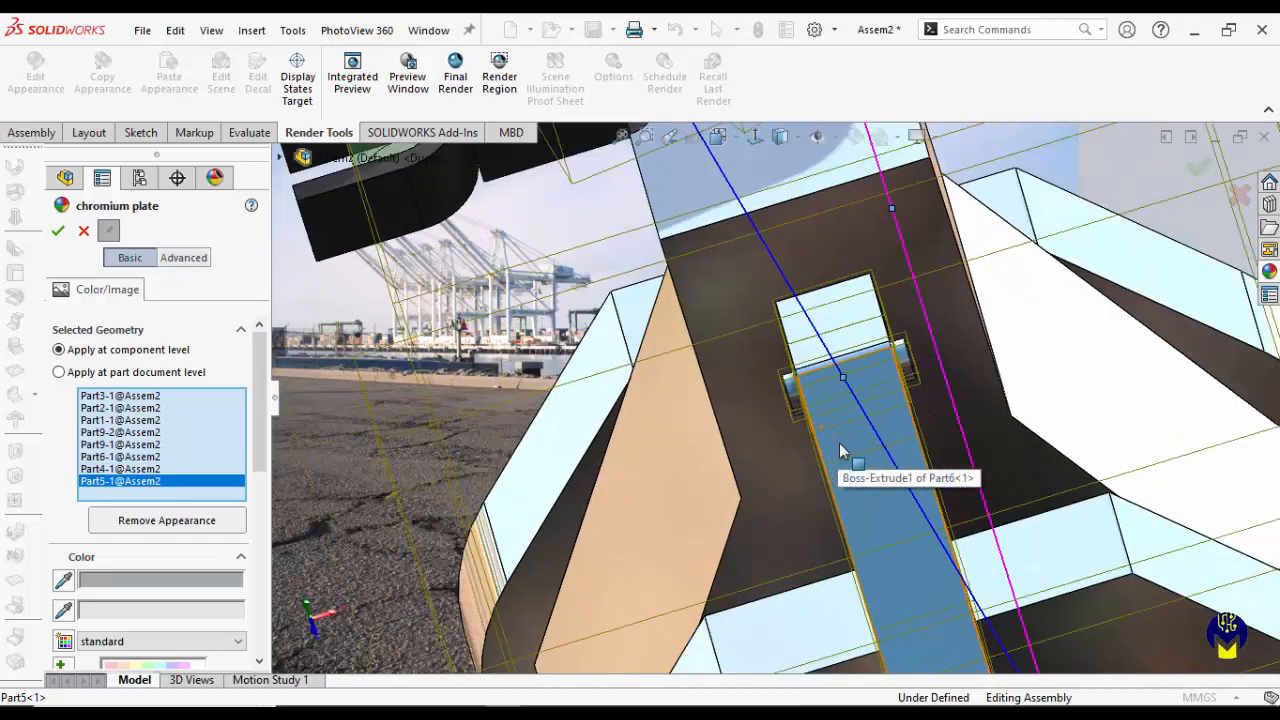
Step: Extend the chromium plate appearance to the empty-handed arm's forearm and gripper, keeping its upper link in the selection
scroll(840, 452, "up", 3)
scroll(840, 452, "down", 3)
left_click(823, 529)
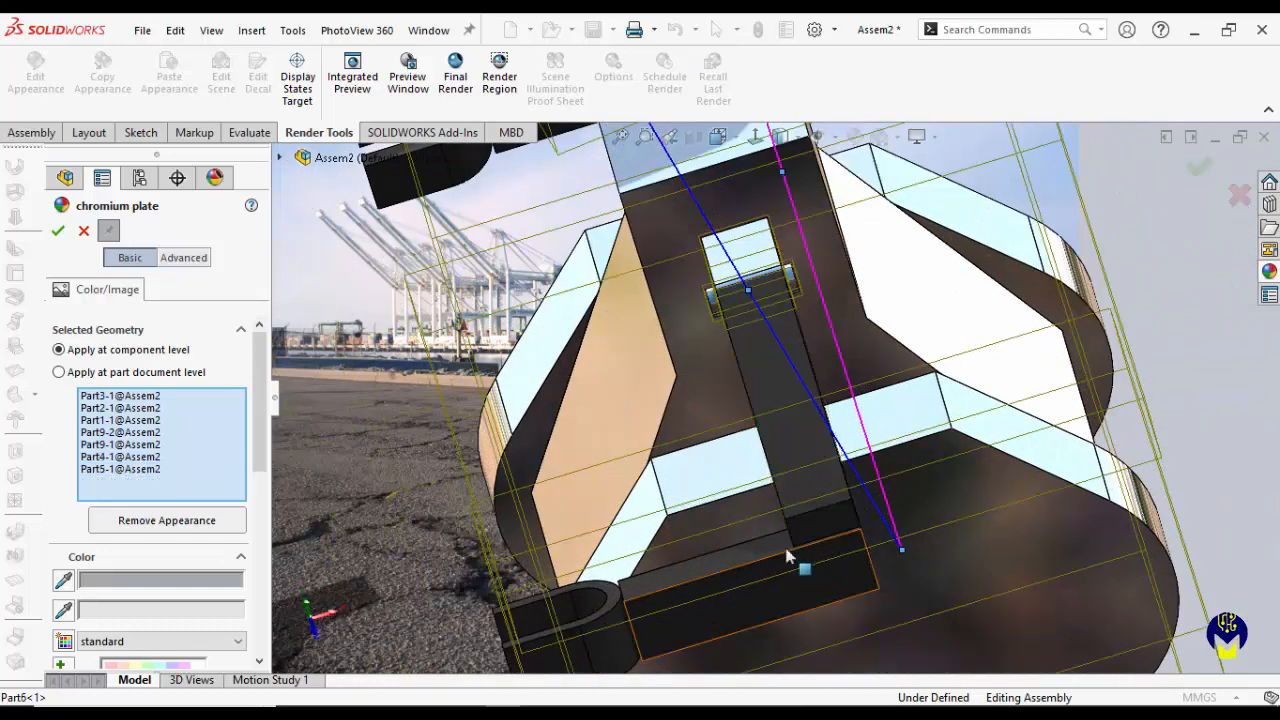
left_click(800, 518)
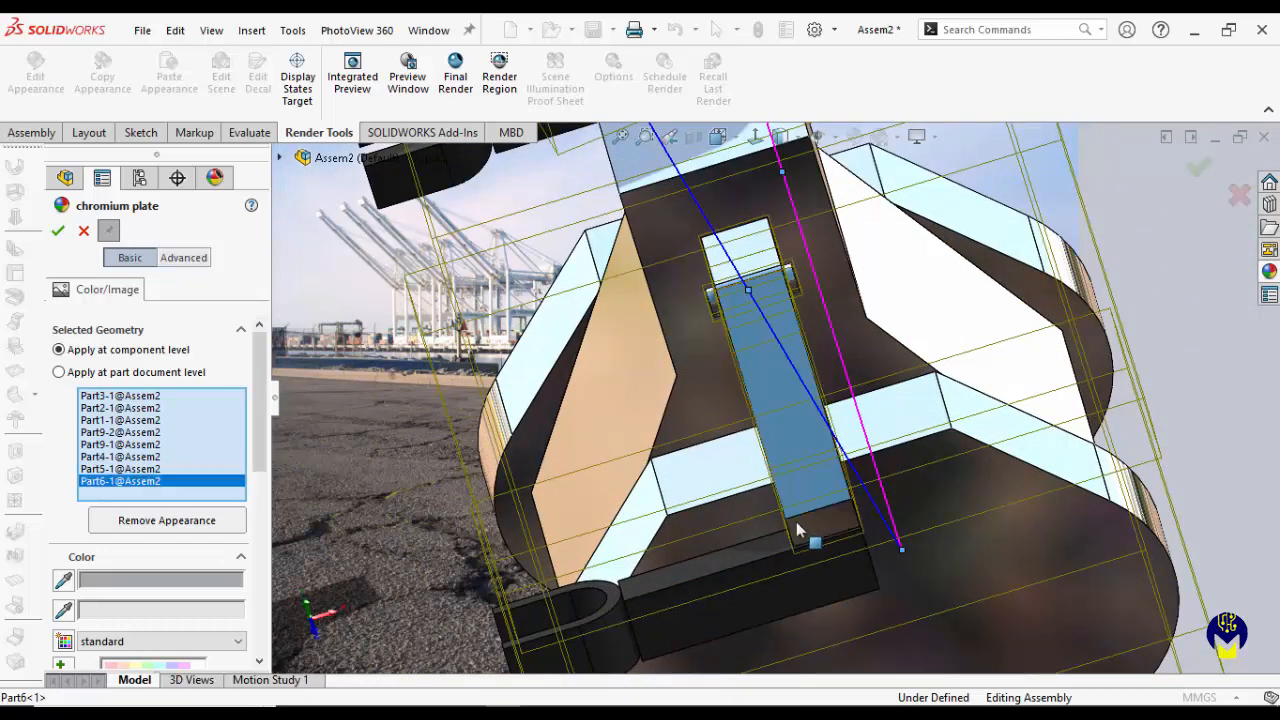
left_click(754, 578)
left_click(618, 606)
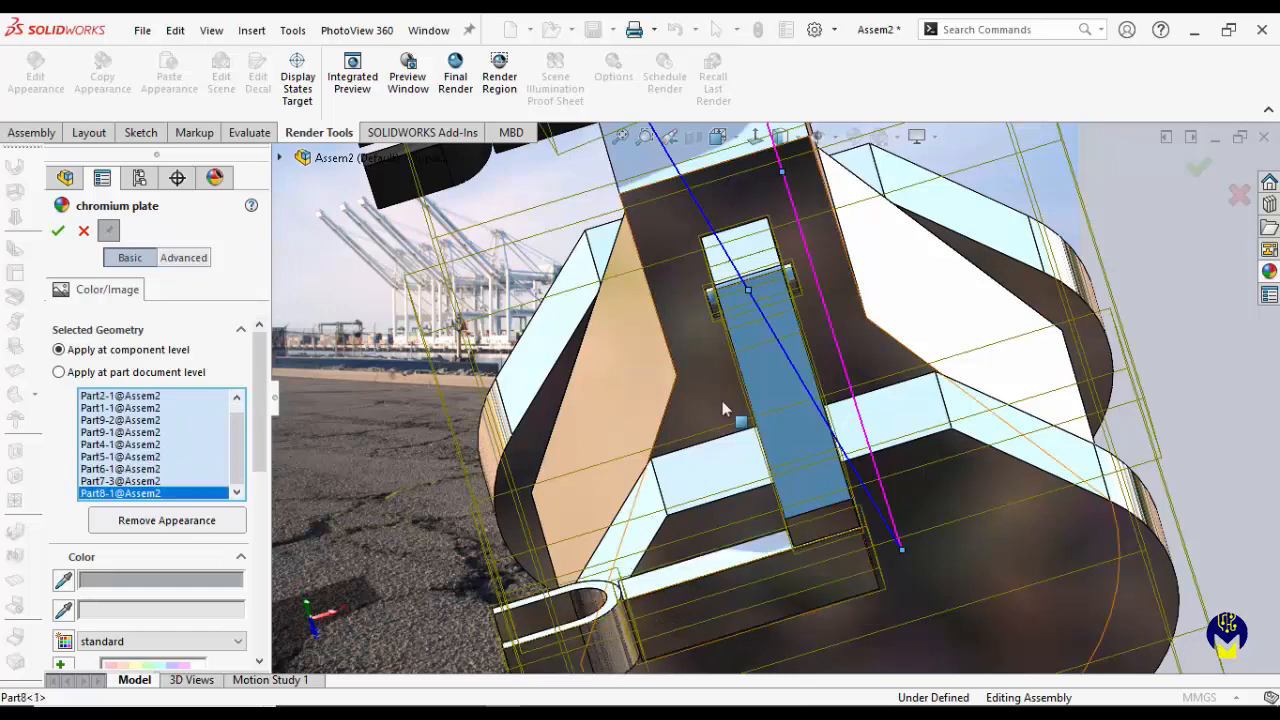
Step: Add the forearm, gripper and upper link of the arm holding the green part to the chromium plate selection
scroll(724, 408, "up", 5)
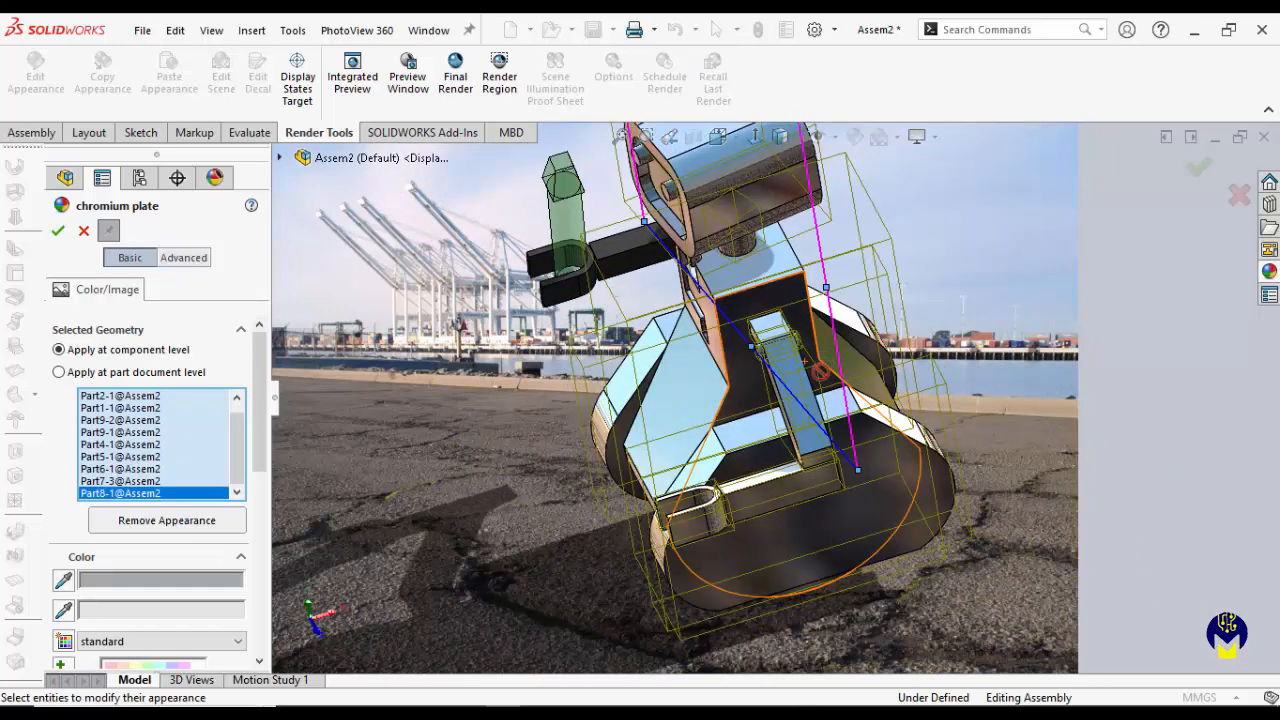
middle_click_drag(818, 372, 788, 354)
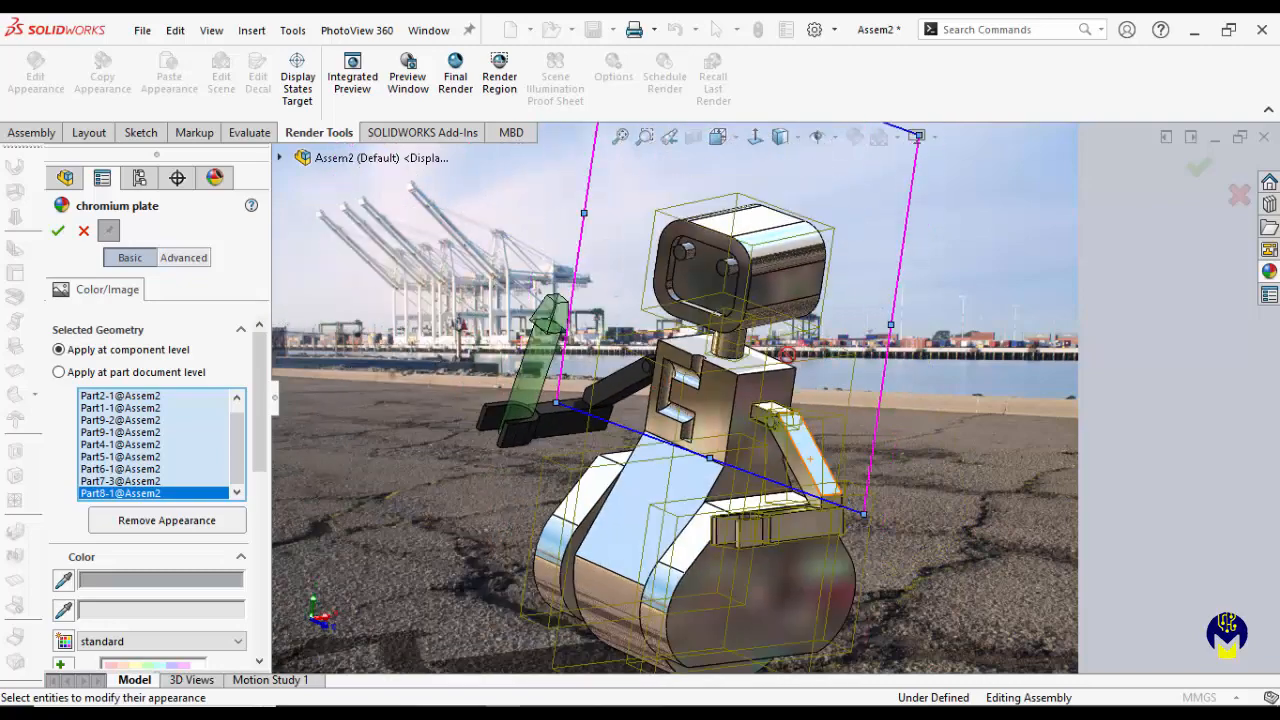
scroll(788, 354, "down", 5)
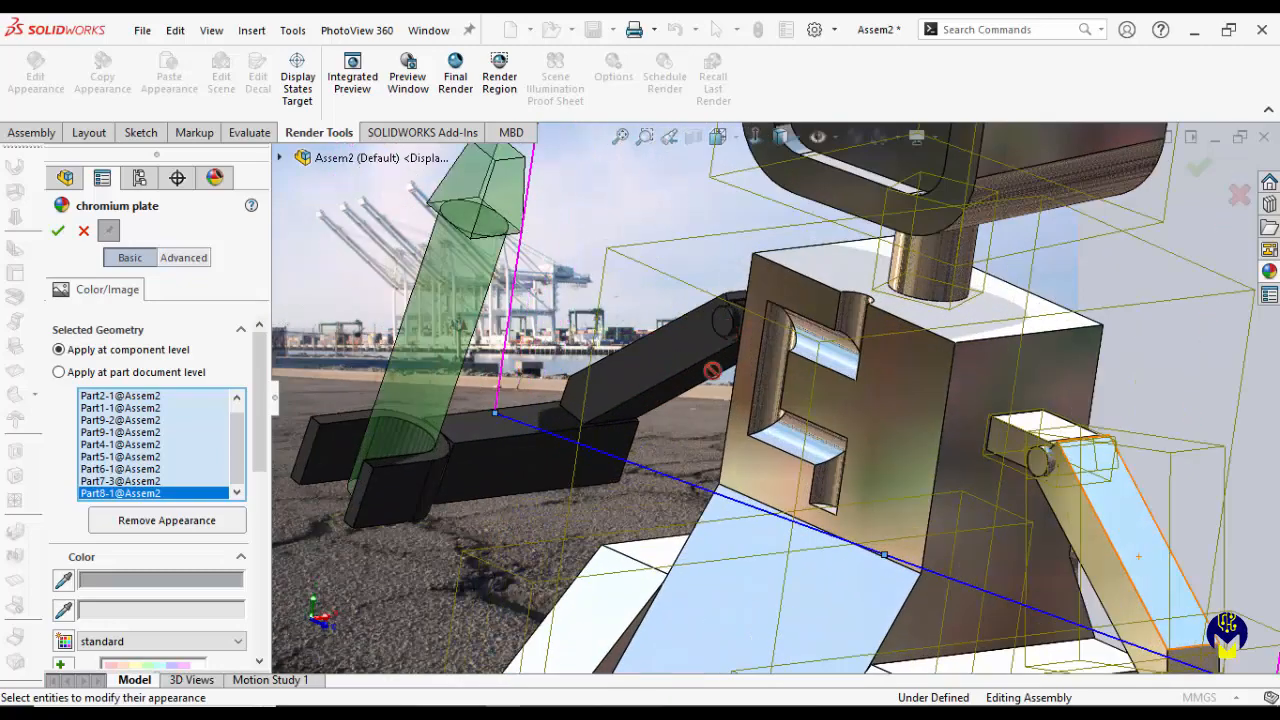
middle_click_drag(617, 404, 630, 434)
left_click(527, 477)
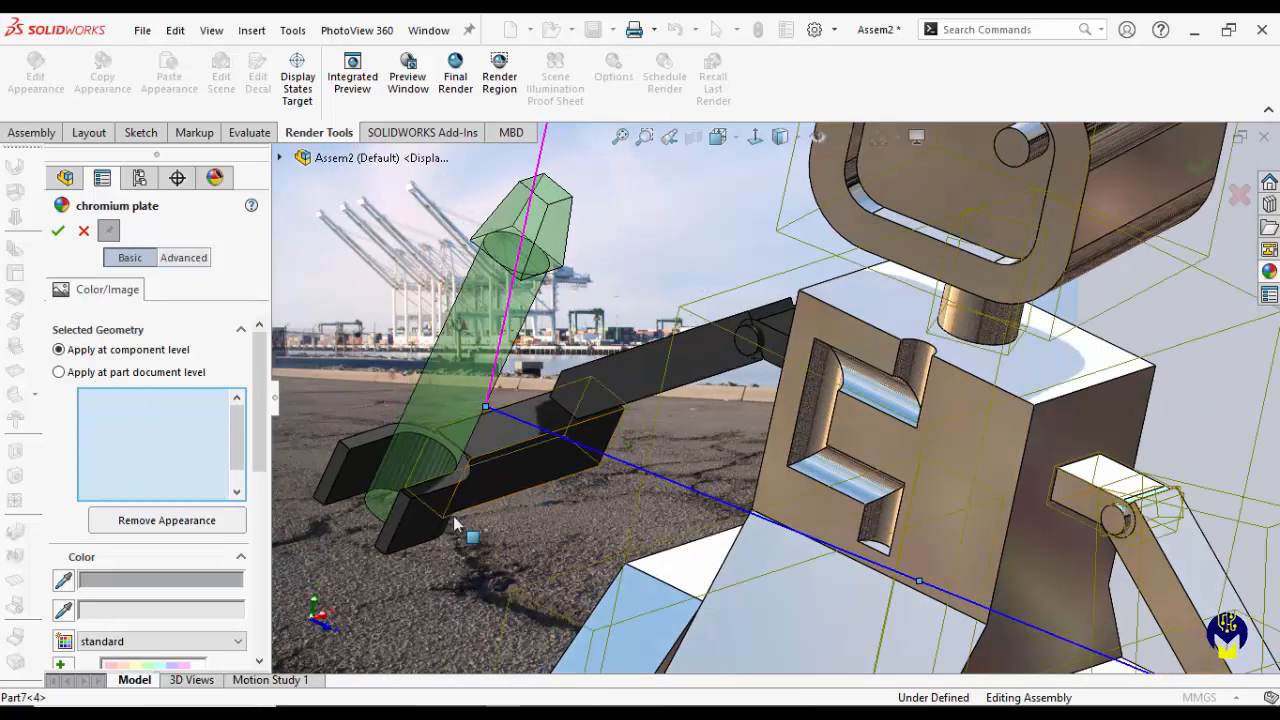
left_click(430, 522)
left_click_drag(574, 384, 622, 403)
Step: Include the shoulder pin and shoulder block of the arm holding the green part, and confirm the chromium plate appearance
middle_click_drag(622, 403, 551, 360)
scroll(619, 289, "down", 4)
left_click_drag(620, 290, 708, 326)
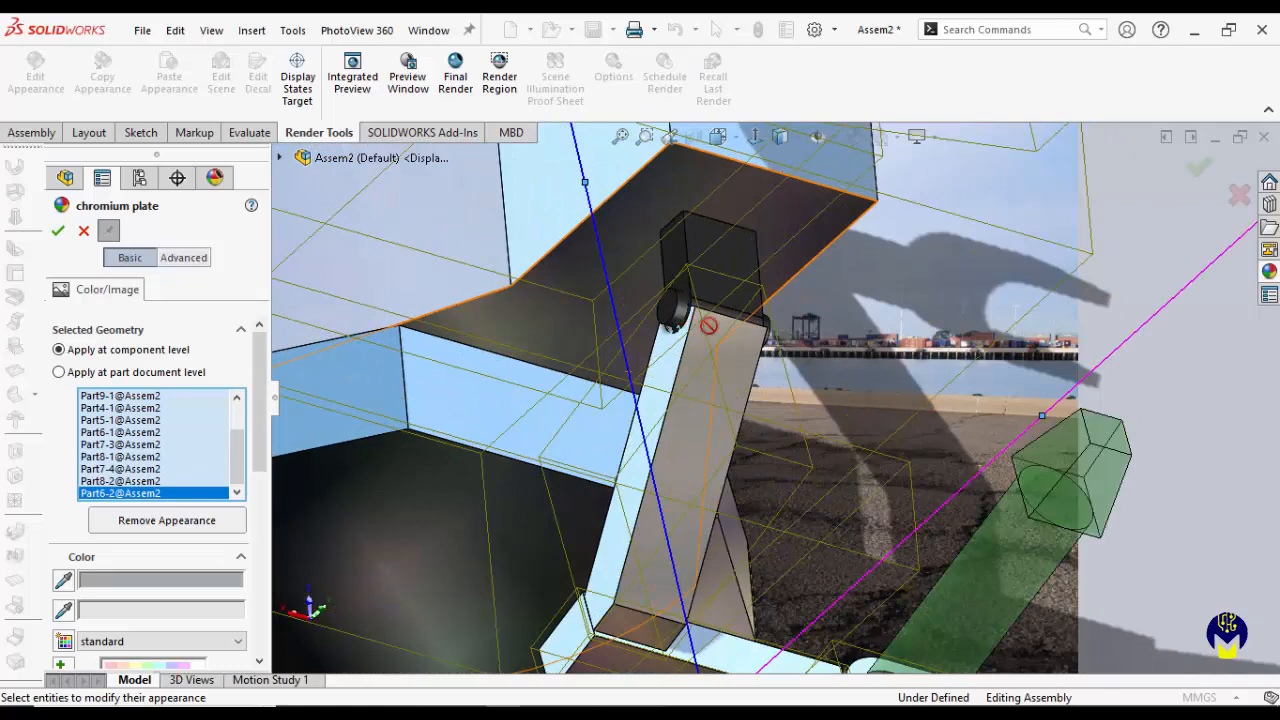
middle_click_drag(703, 326, 687, 323)
left_click(679, 315)
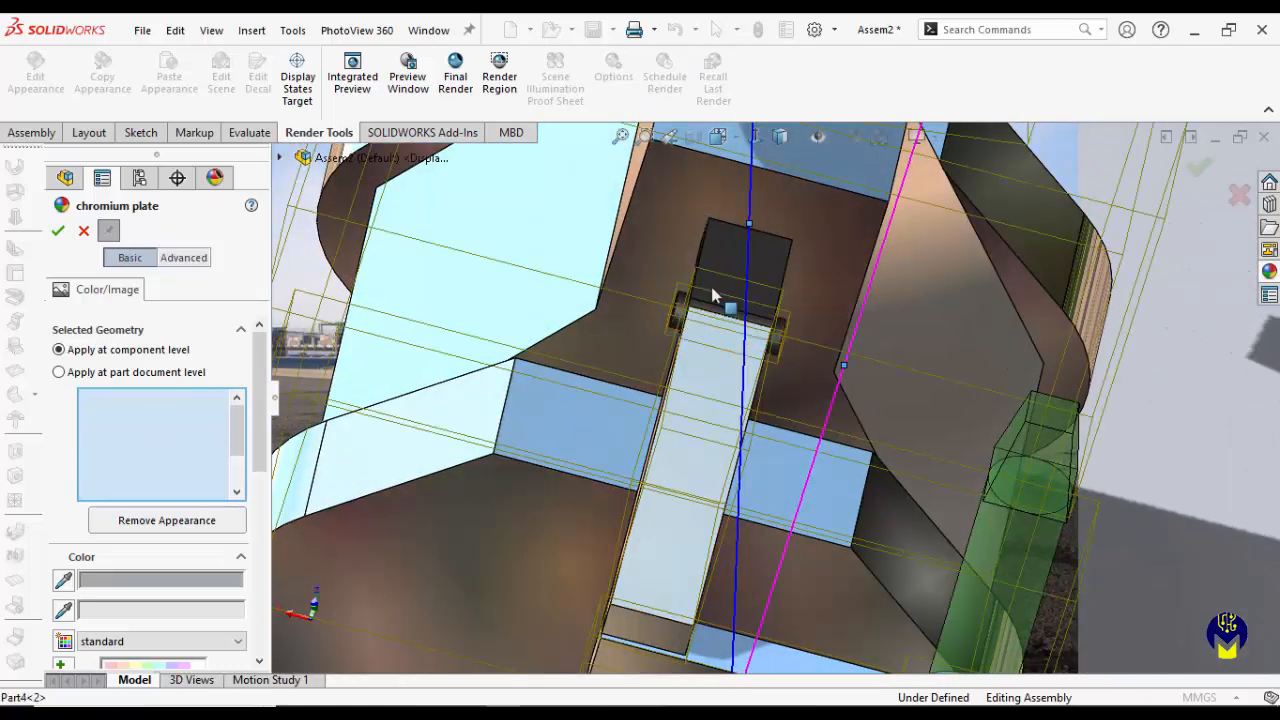
left_click(712, 289)
scroll(712, 289, "up", 5)
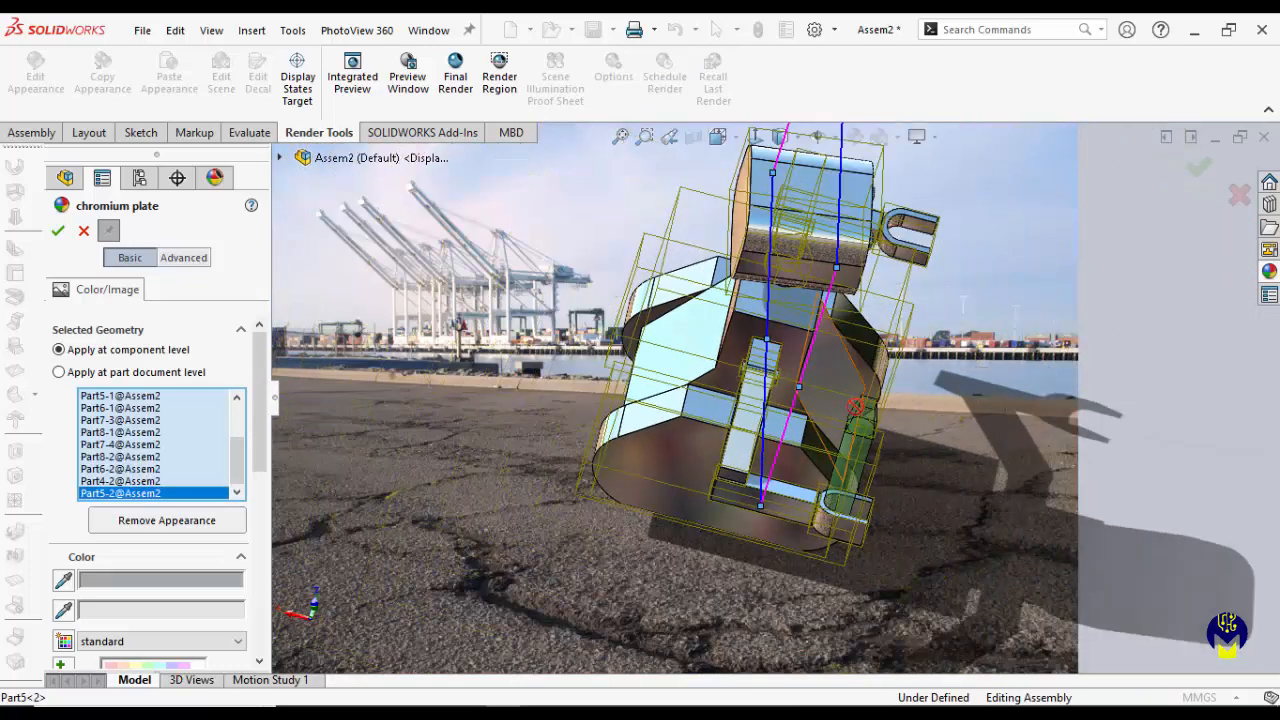
middle_click_drag(760, 400, 880, 230)
scroll(784, 428, "up", 2)
scroll(826, 440, "down", 3)
scroll(848, 234, "down", 2)
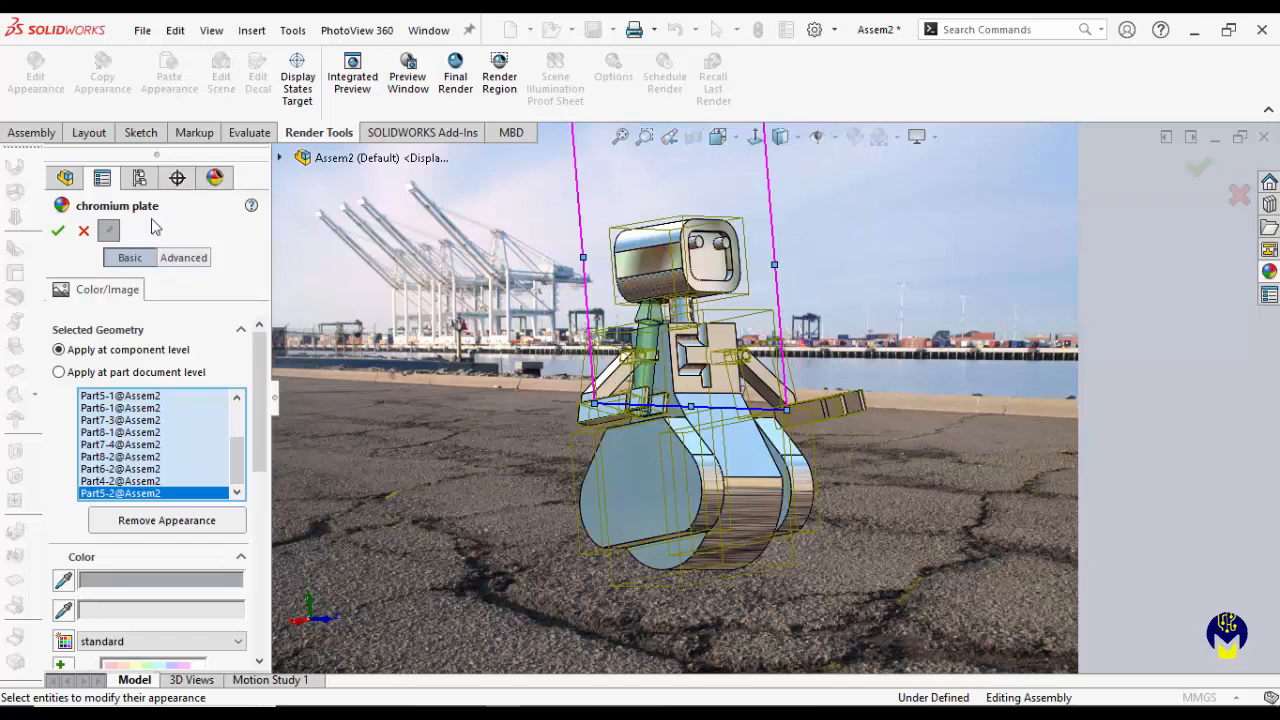
left_click(60, 232)
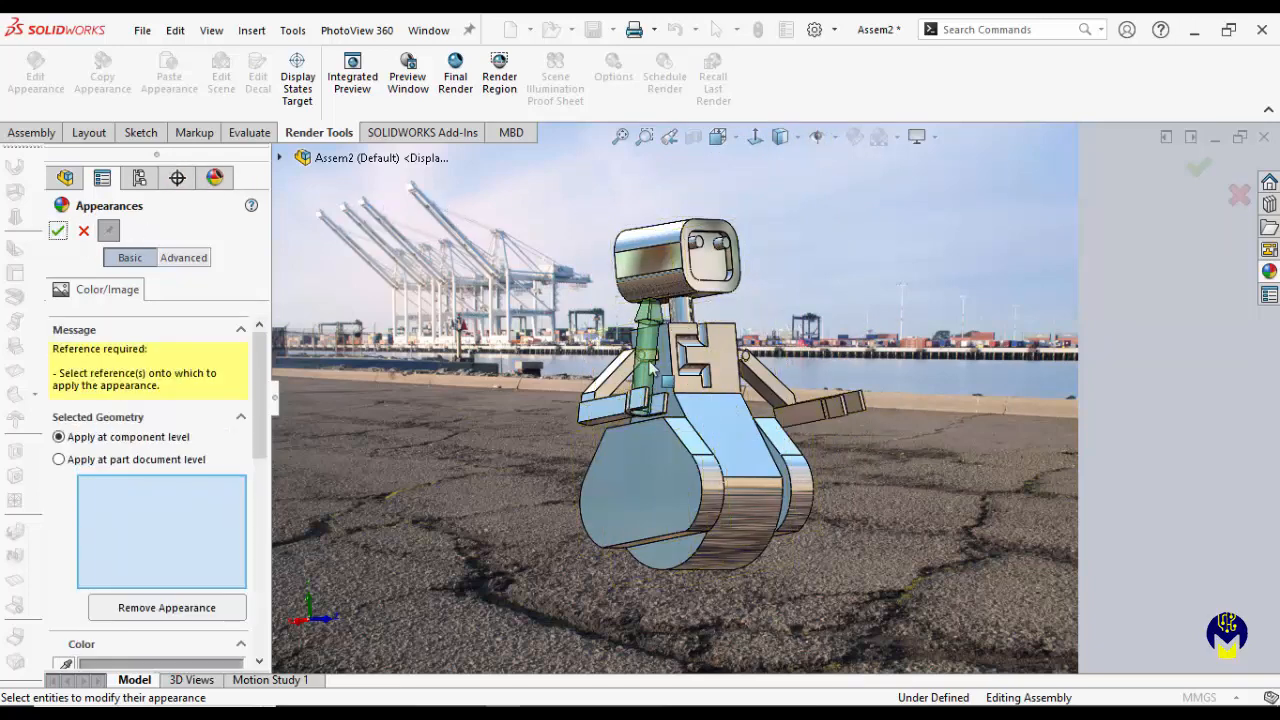
Step: Turn the robot to face forward and start a render preview of it in the preview window
middle_click_drag(792, 408, 731, 437)
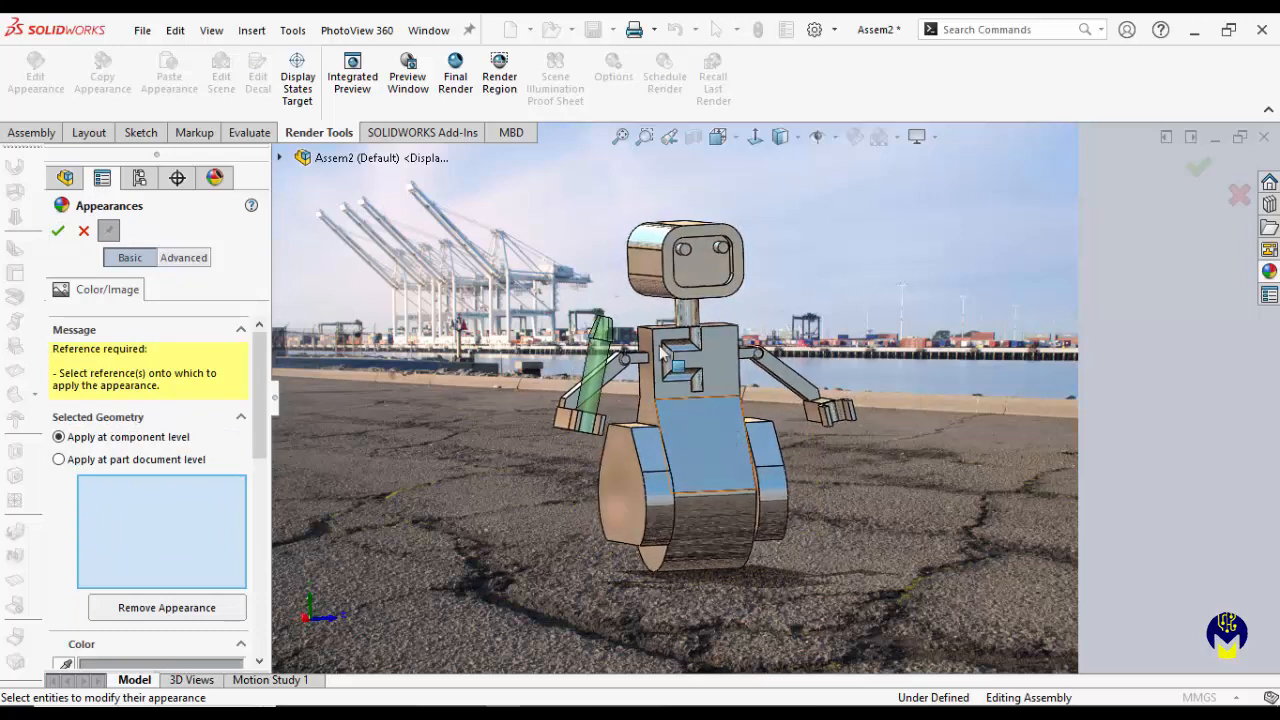
left_click(406, 74)
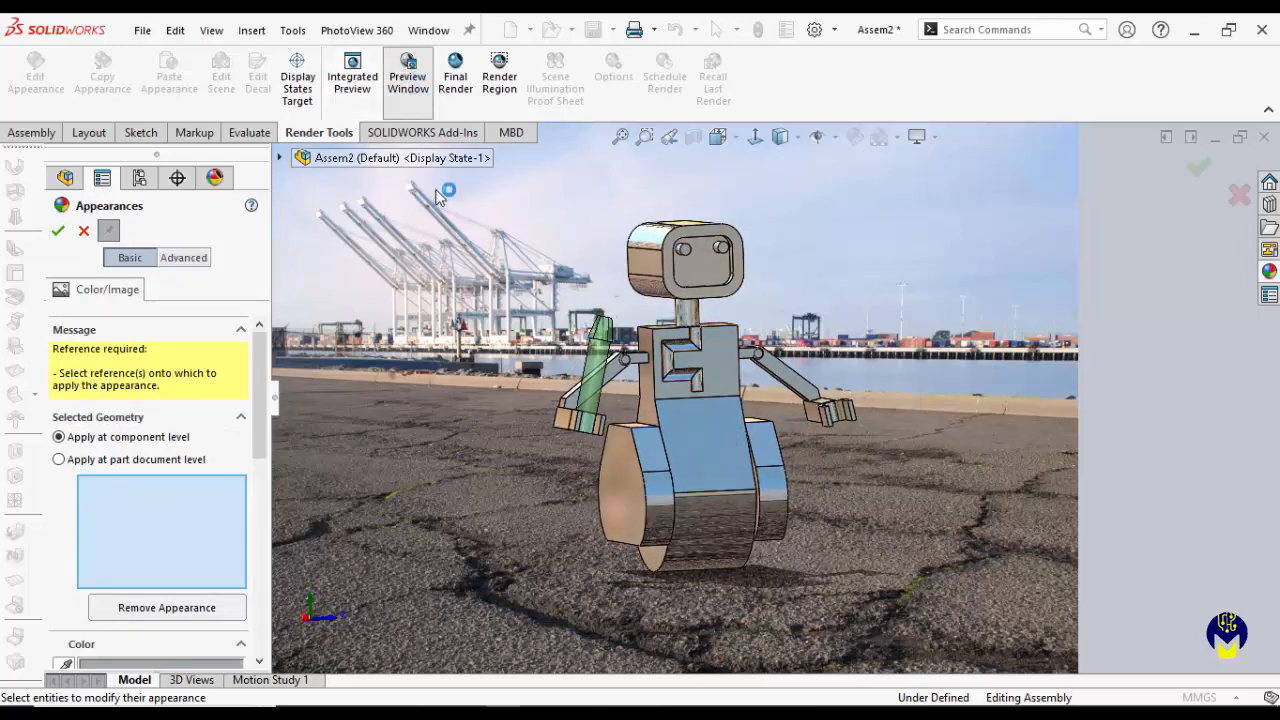